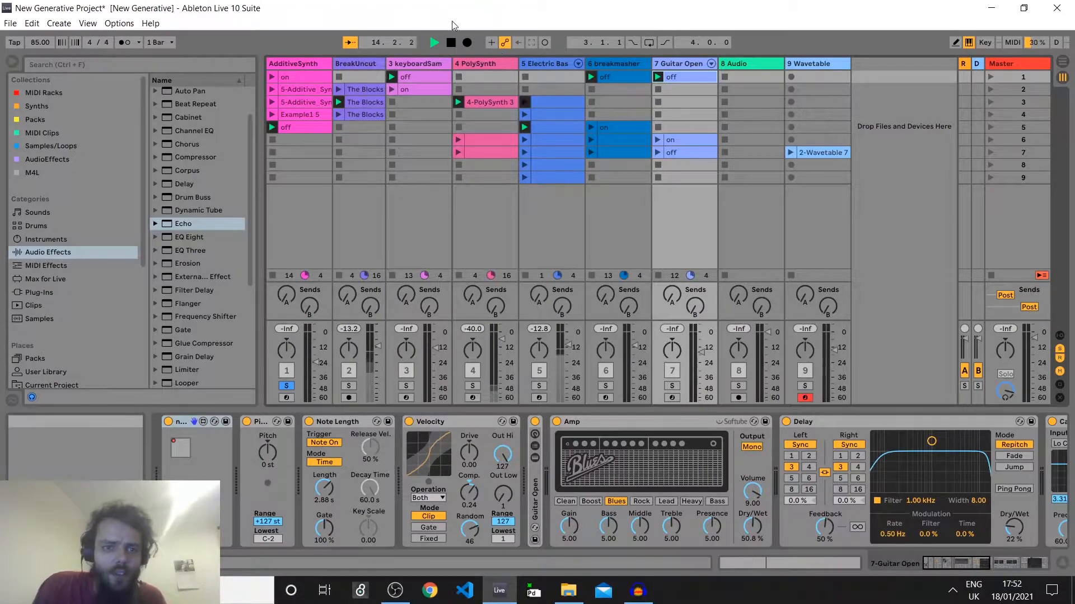
Stop playback and switch off solo on the AdditiveSynth track
left_click(451, 43)
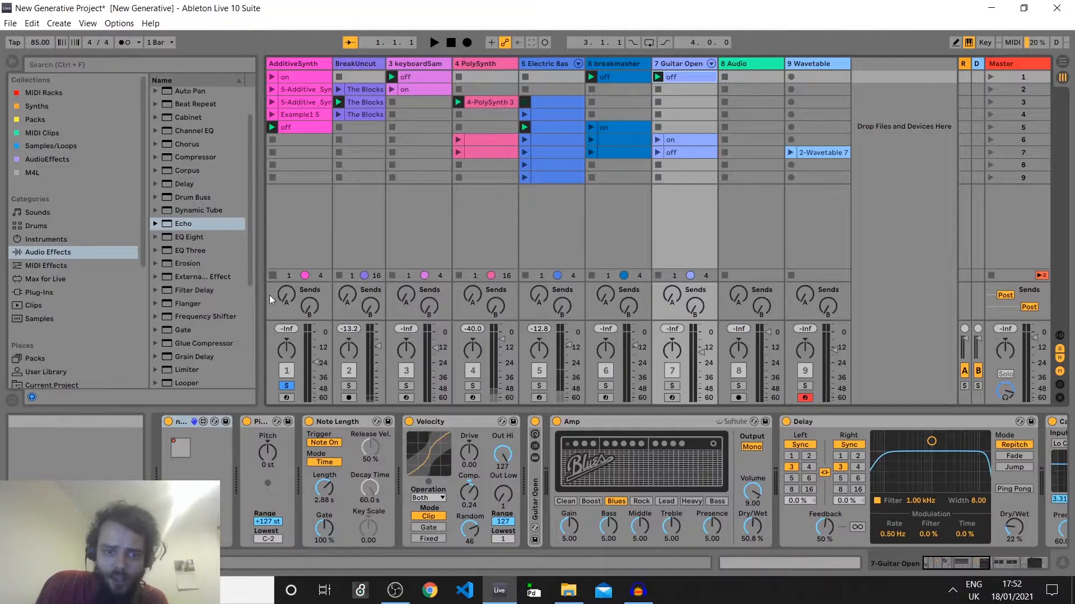
left_click(286, 386)
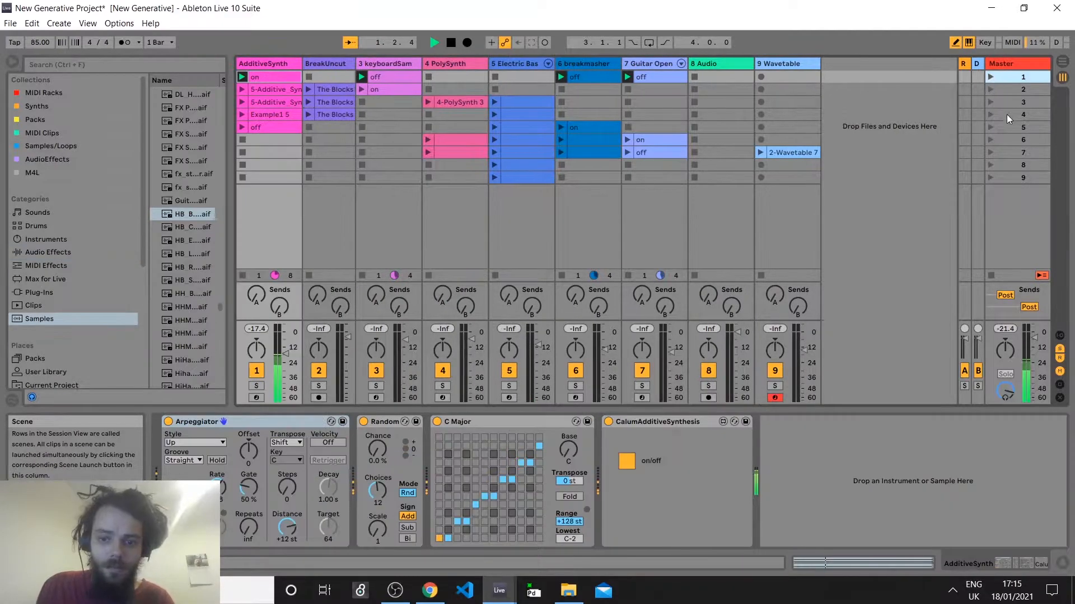
Launch scene 2 and then scene 3, and slightly raise the volume of the keyboardSam track
left_click(990, 90)
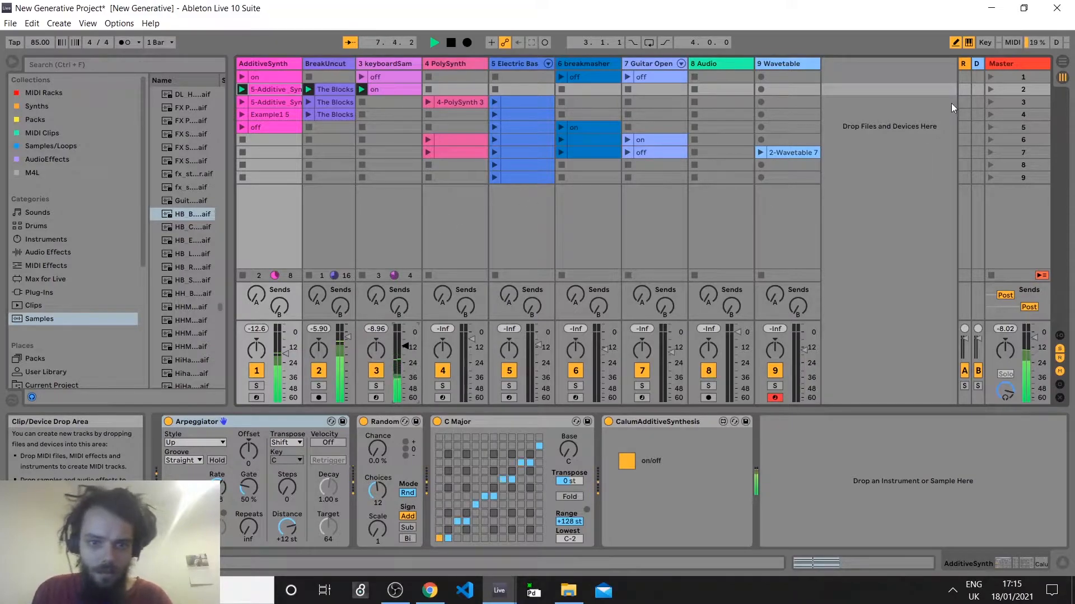
left_click(989, 102)
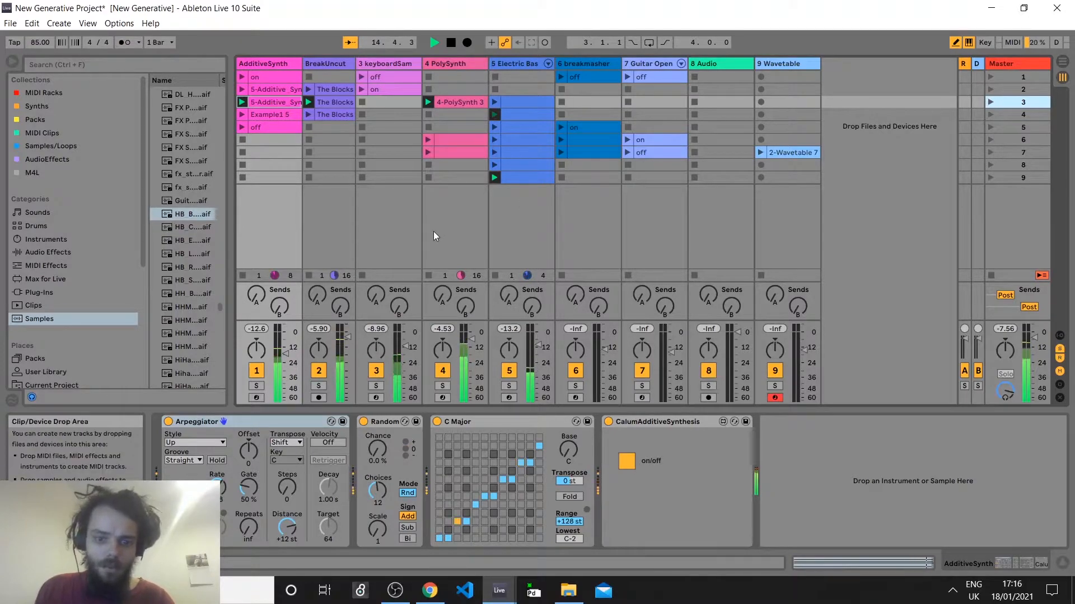
left_click_drag(405, 346, 406, 343)
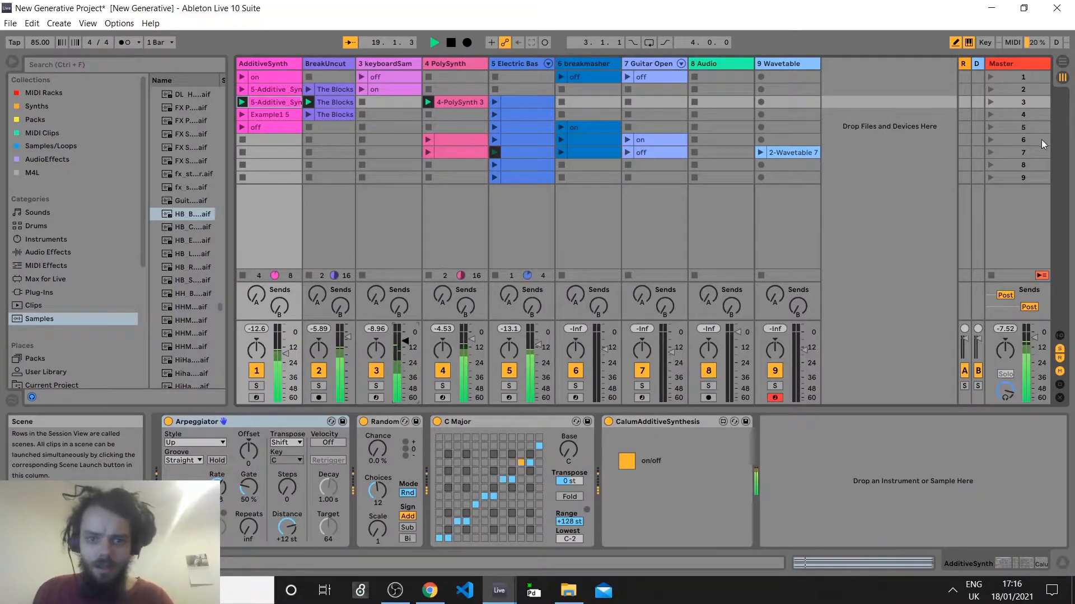
Launch scene 4, start the 4-PolySynth 3 clip over it, and trigger the PolySynth track's stop slot in scene 4
left_click(990, 115)
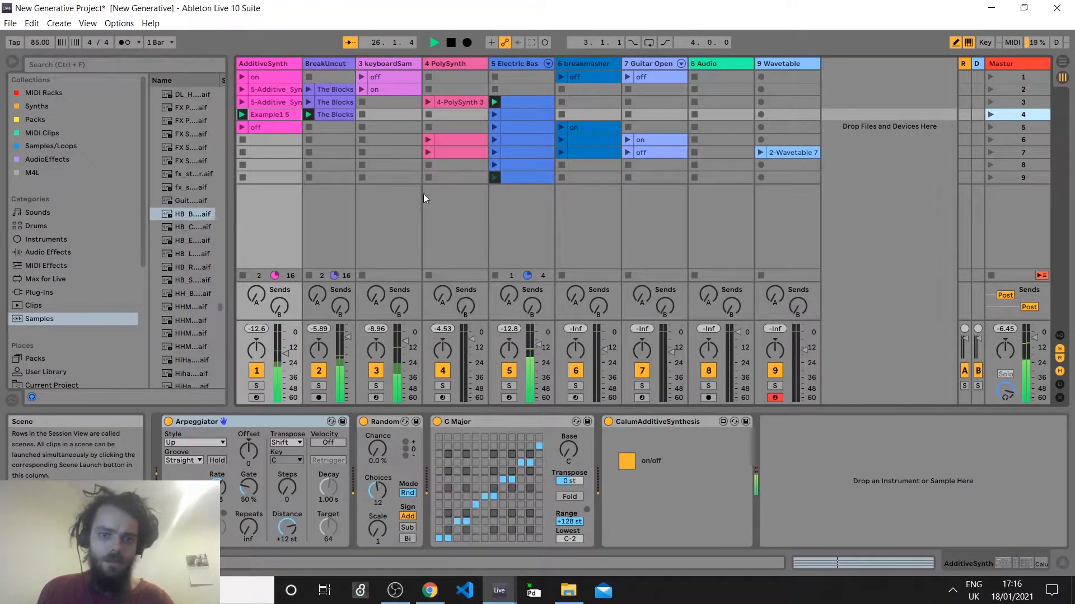
left_click(427, 103)
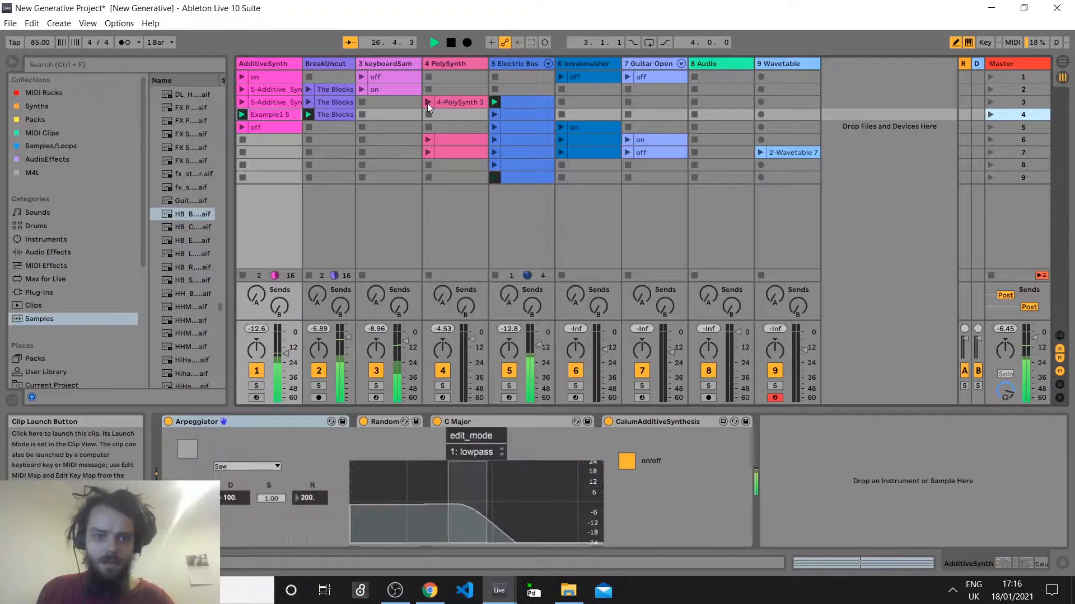
left_click(429, 114)
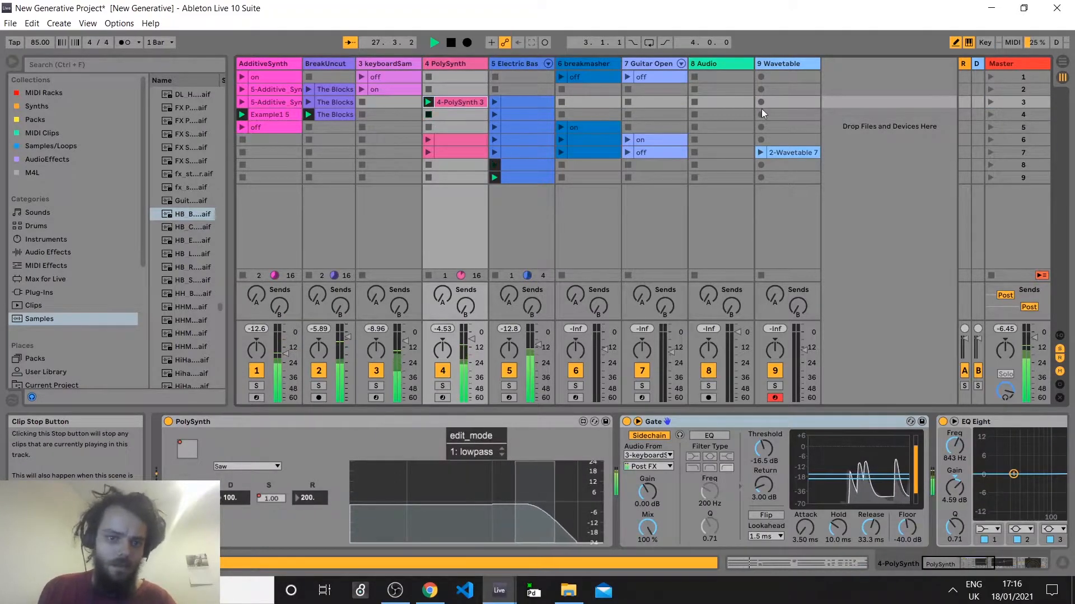
Launch scene 5 and slightly raise the volume of the breakmasher track
left_click(991, 126)
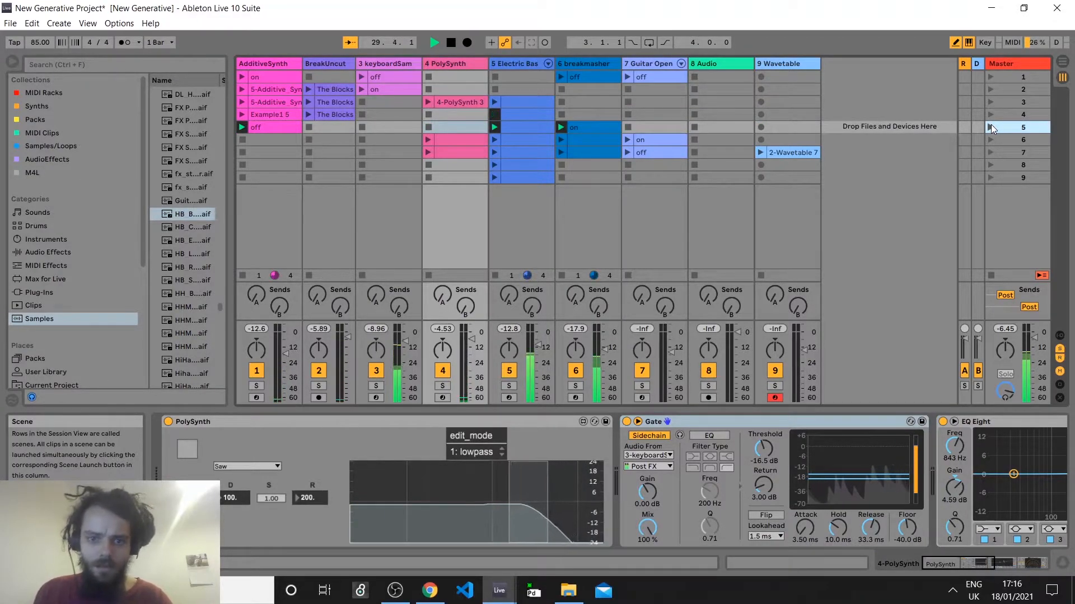
left_click_drag(604, 351, 604, 346)
left_click(1001, 129)
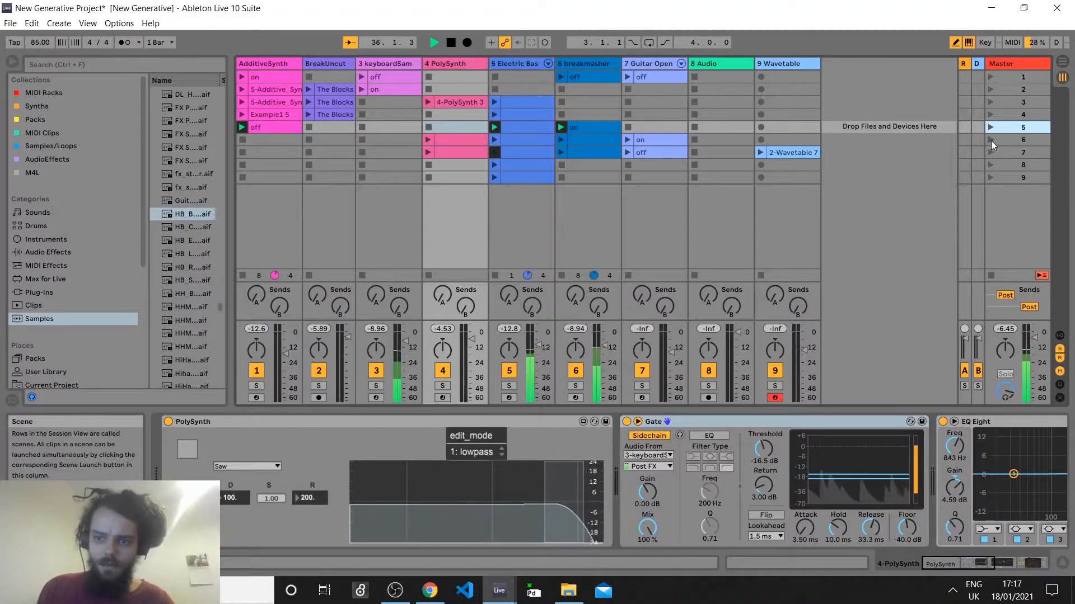
Launch scene 6 and then scene 7, and restart the "on" clip of the Guitar Open track
left_click(990, 140)
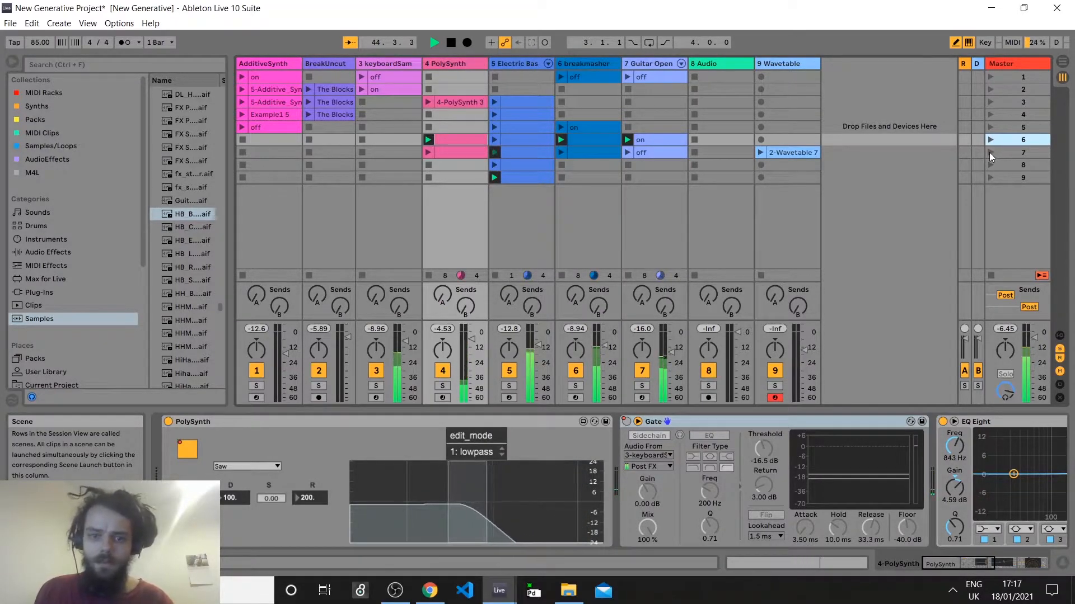
left_click(989, 152)
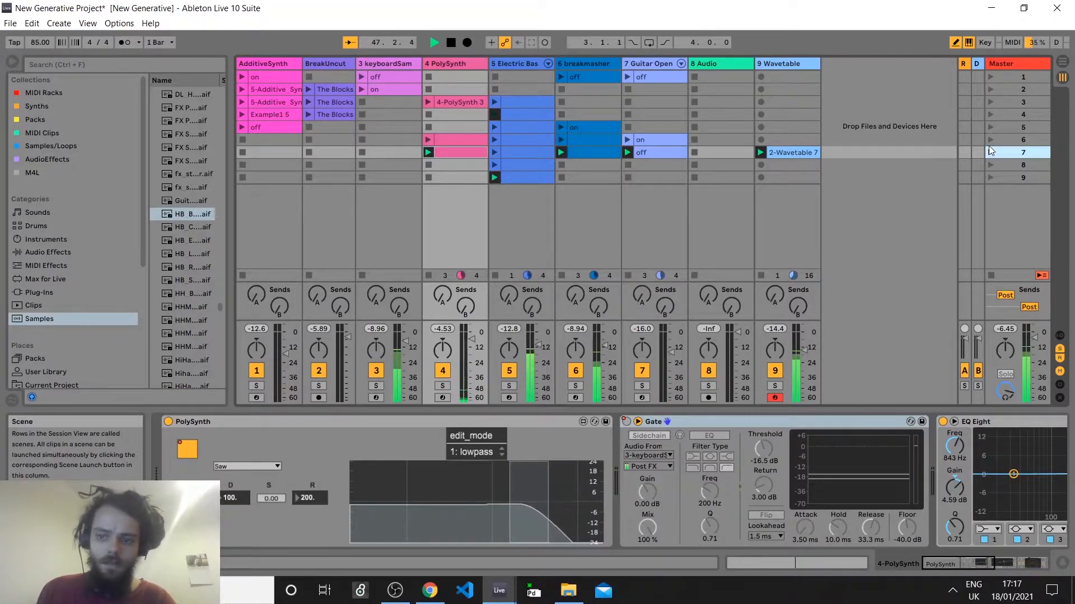
left_click(628, 140)
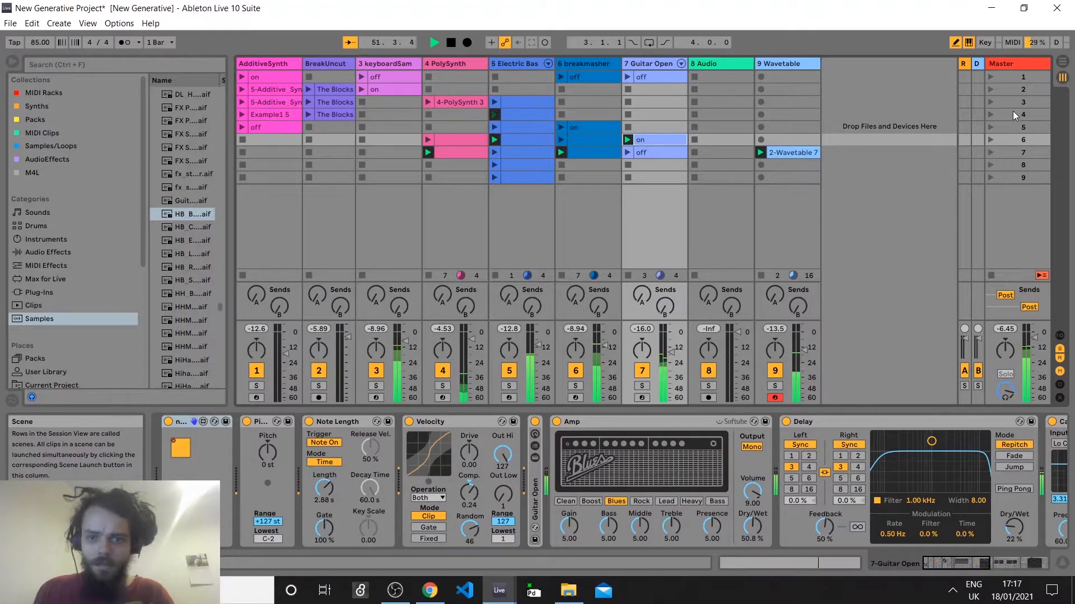
Launch scene 3 while keeping the 2-Wavetable 7 clip playing, then stop the Wavetable track's clips
left_click(989, 100)
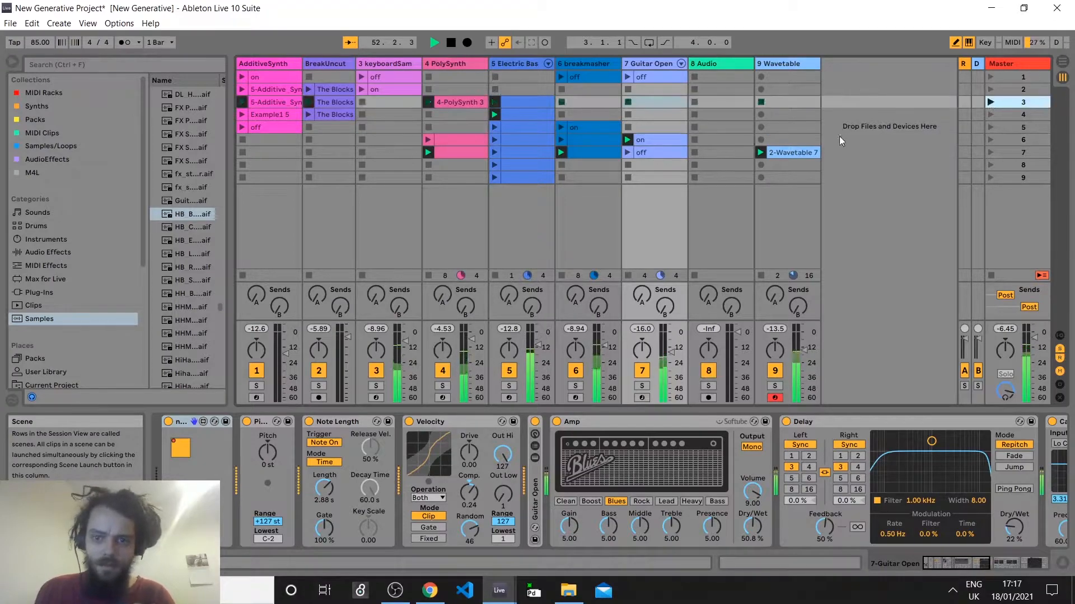
left_click(761, 155)
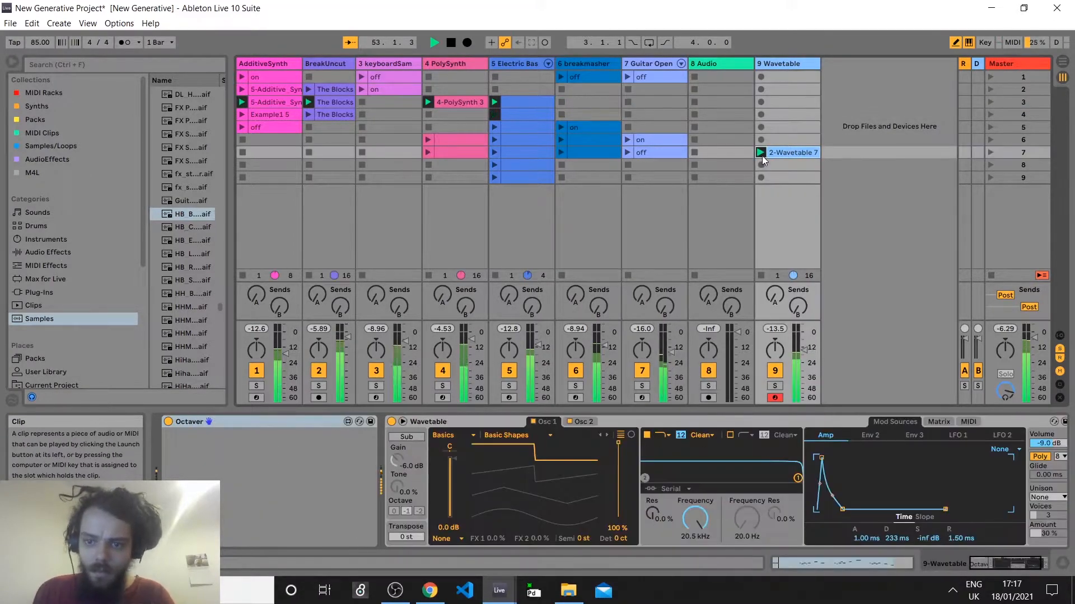
left_click(761, 276)
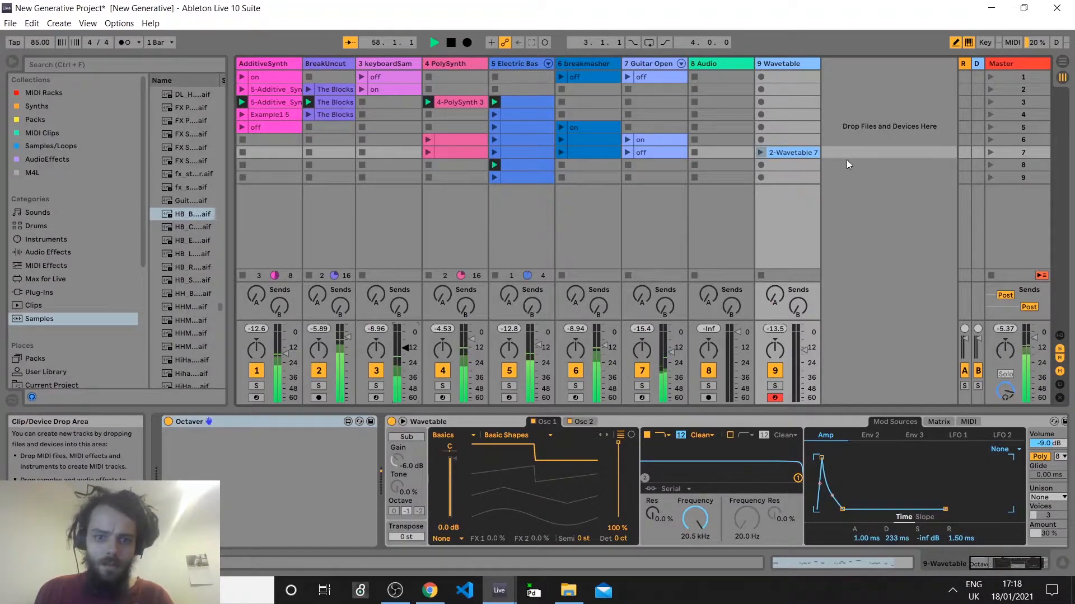
Launch scene 2, then return to scene 1
left_click(989, 89)
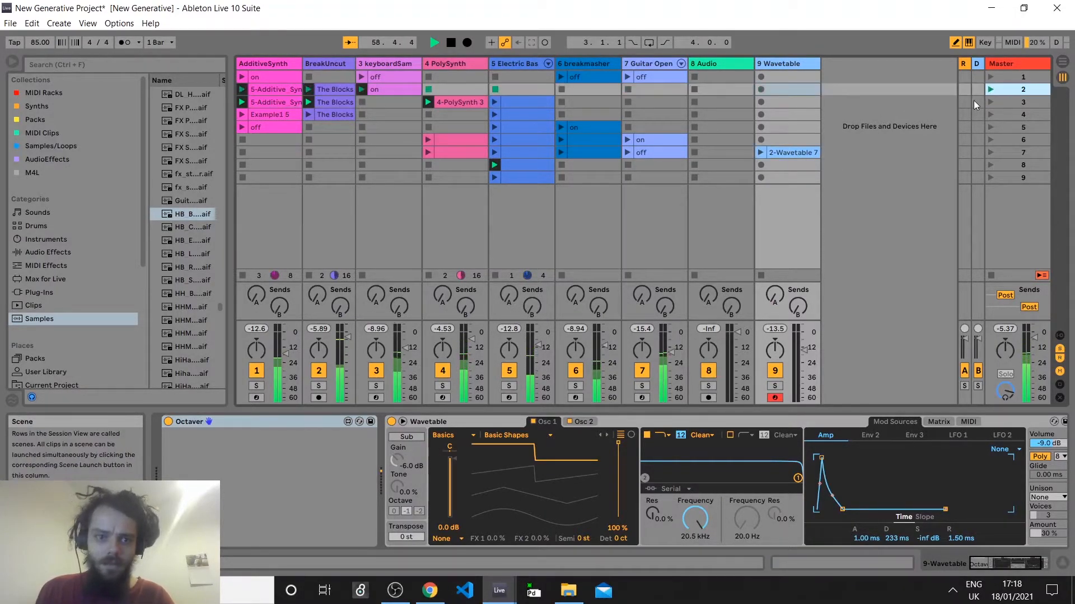
left_click(990, 77)
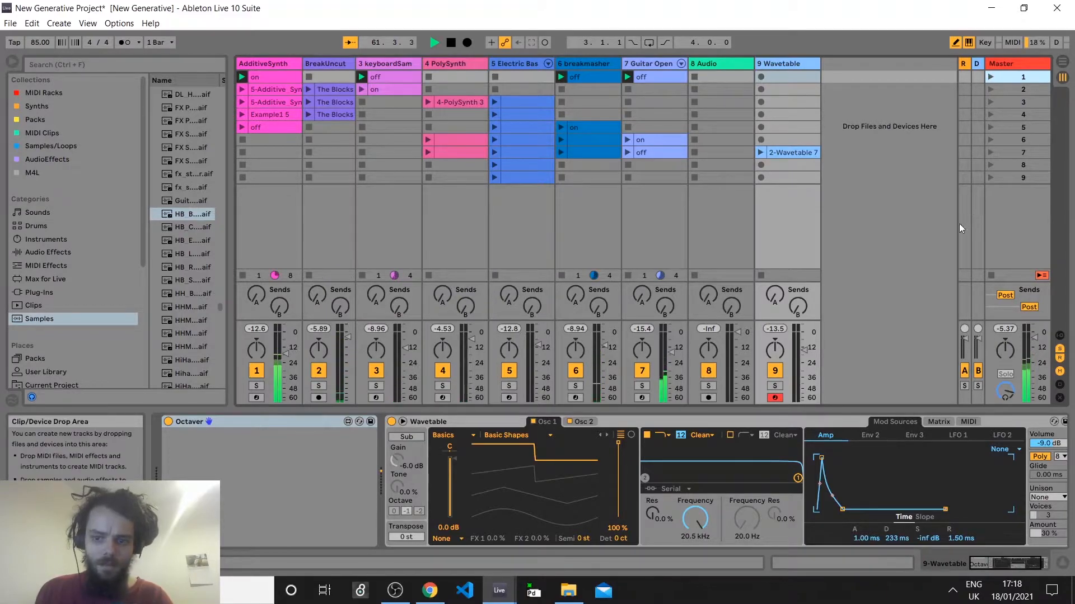
Widen the browser and add the Echo audio effect to the Master track
left_click(997, 65)
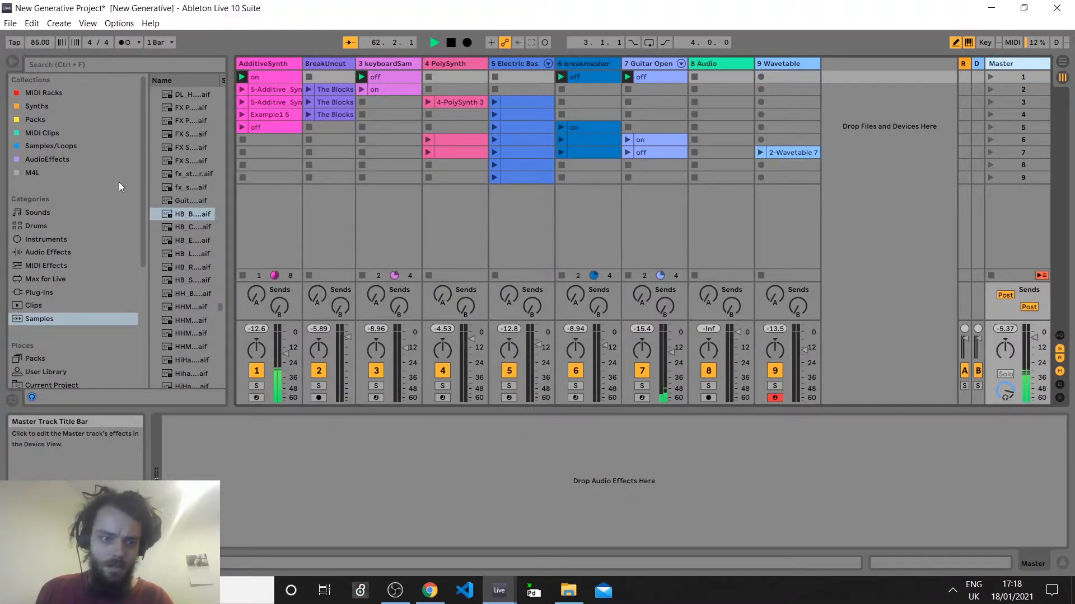
left_click(52, 244)
left_click(51, 251)
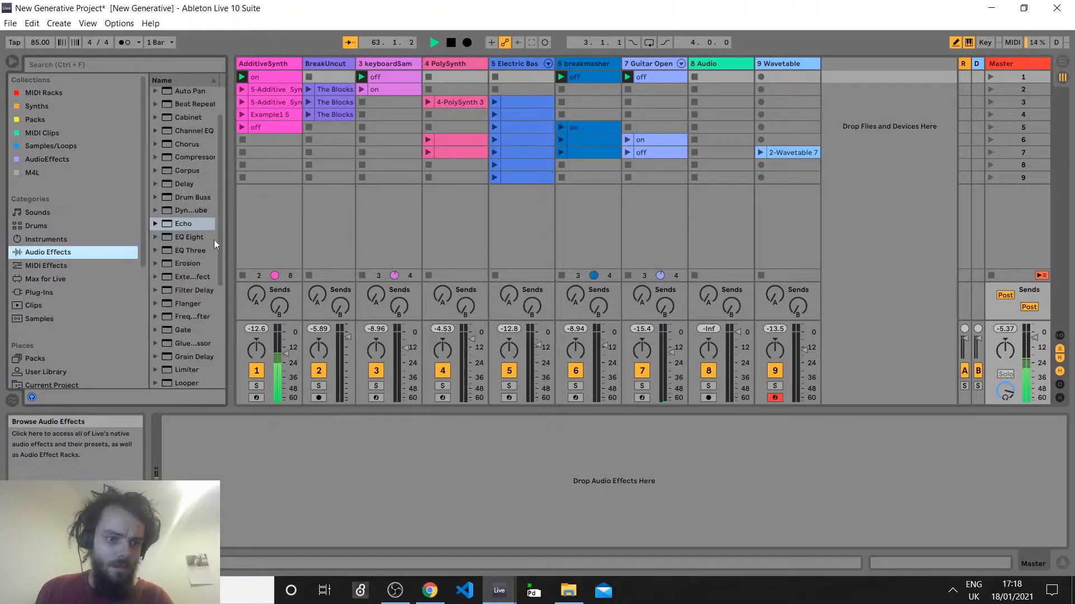
left_click_drag(224, 230, 257, 229)
left_click(188, 223)
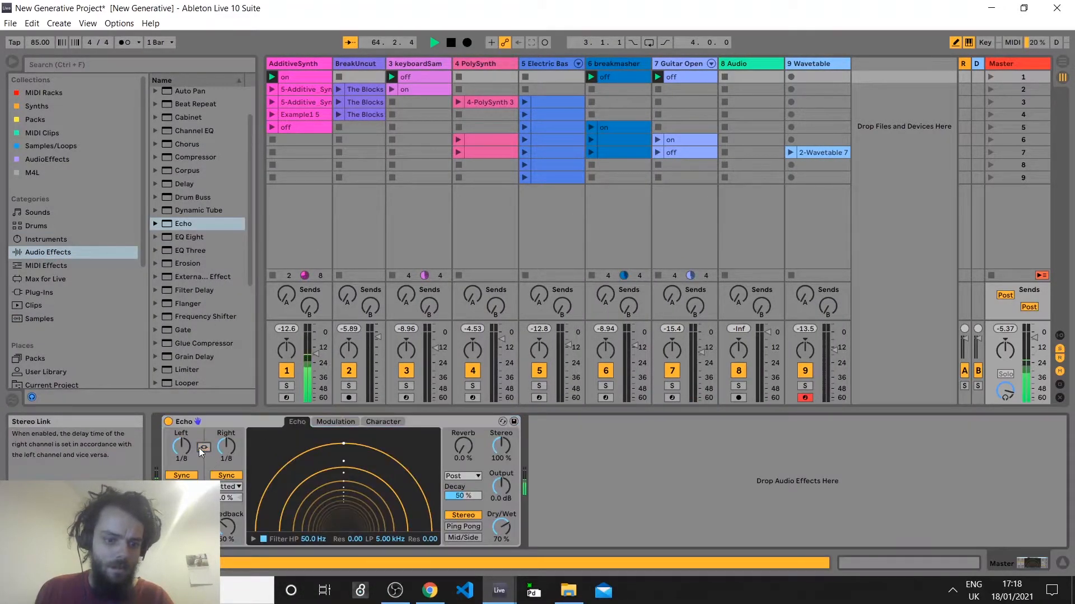
Set Echo's left delay time to 1/64, raise its feedback and lower its dry/wet mix
left_click_drag(181, 447, 181, 485)
left_click_drag(224, 529, 224, 524)
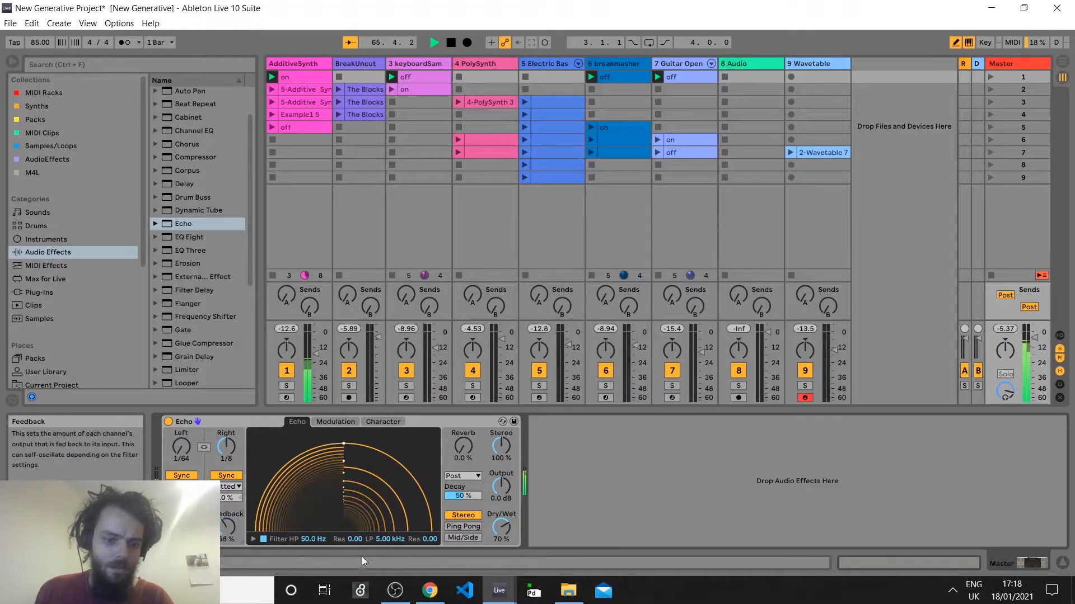
left_click_drag(501, 526, 501, 559)
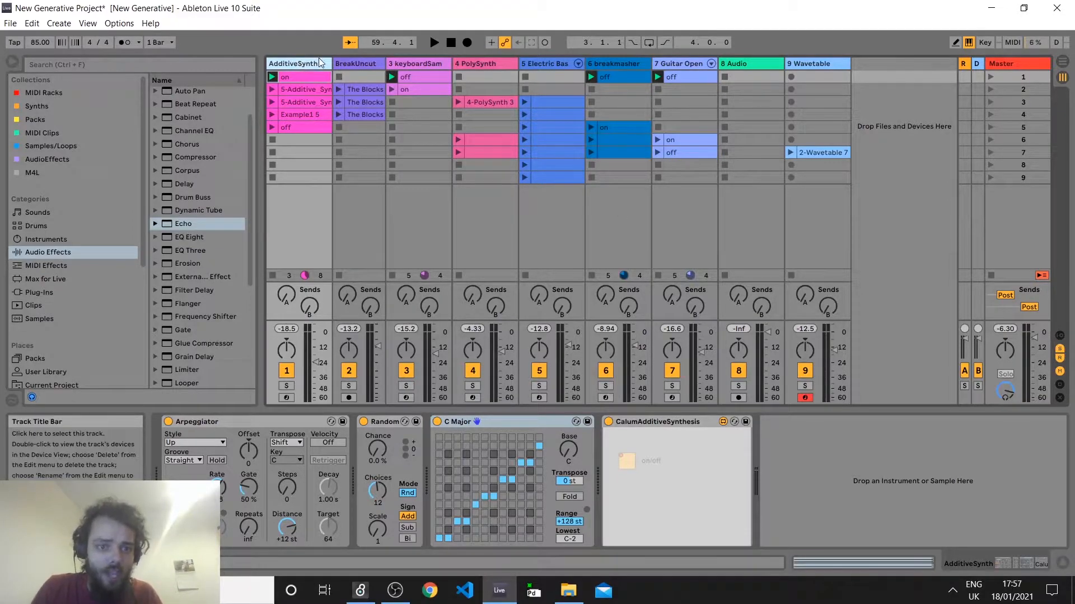
Solo the AdditiveSynth track and play it briefly, then stop playback
left_click(285, 386)
key("space")
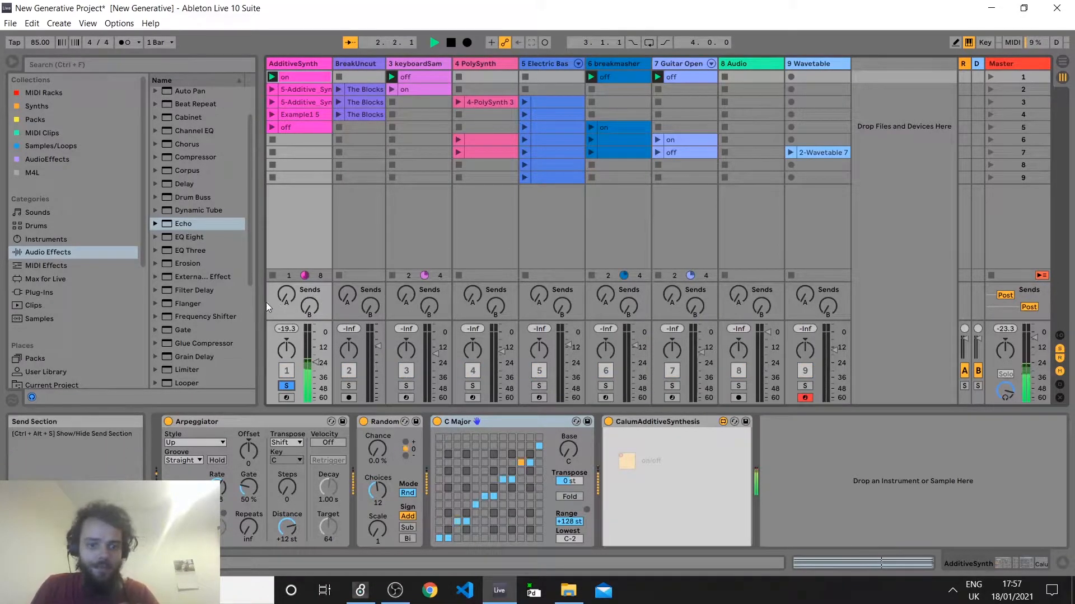
key("space")
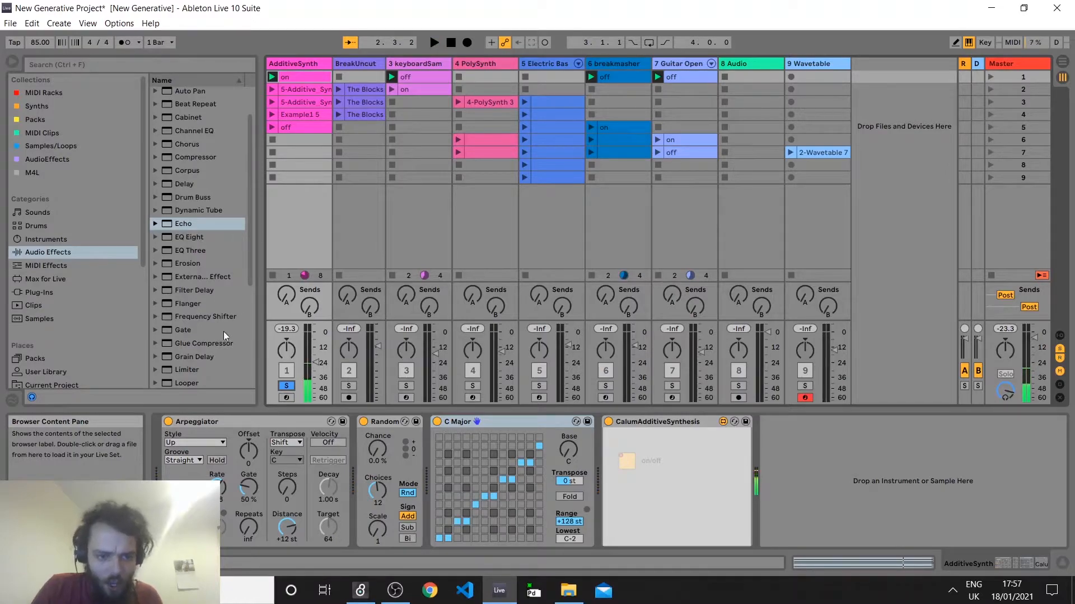
Examine the AdditiveSynth track's Arpeggiator, the notes and envelope of its "on" clip, and the C Major scale device
left_click(201, 421)
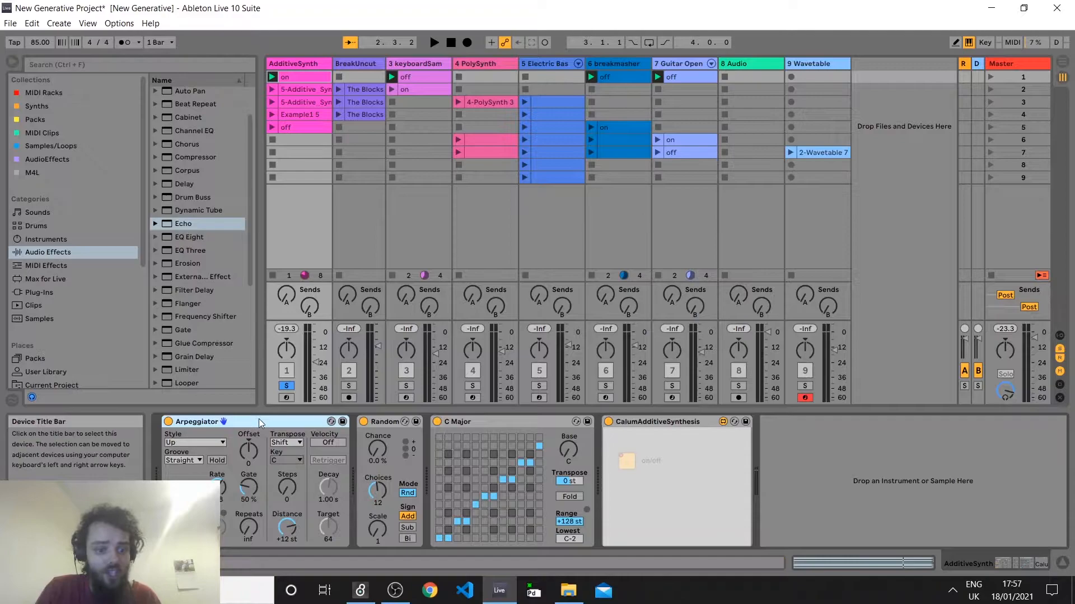
left_click(297, 76)
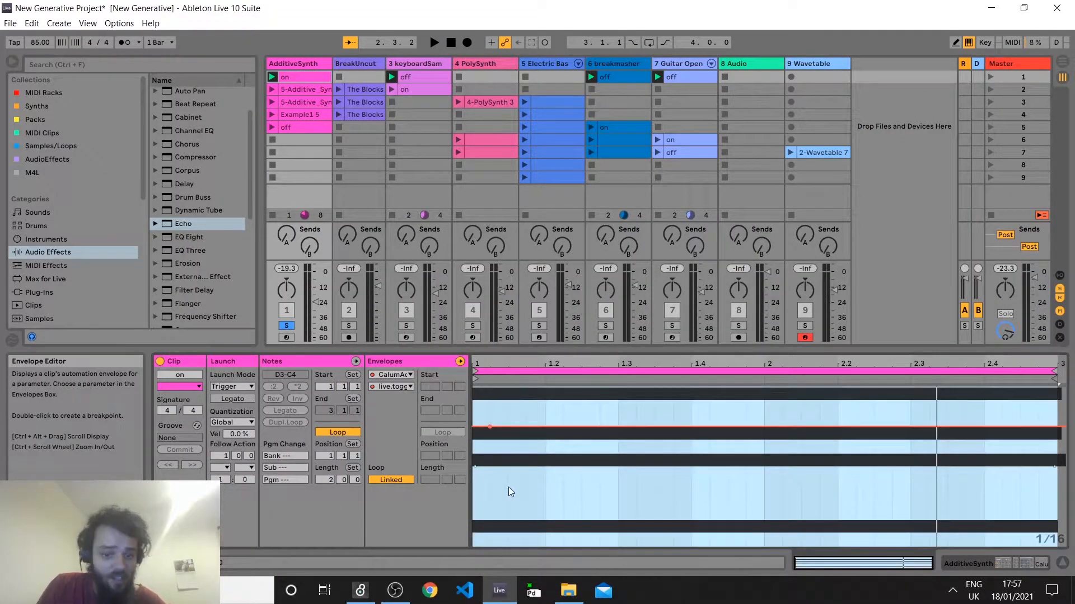
left_click(582, 476)
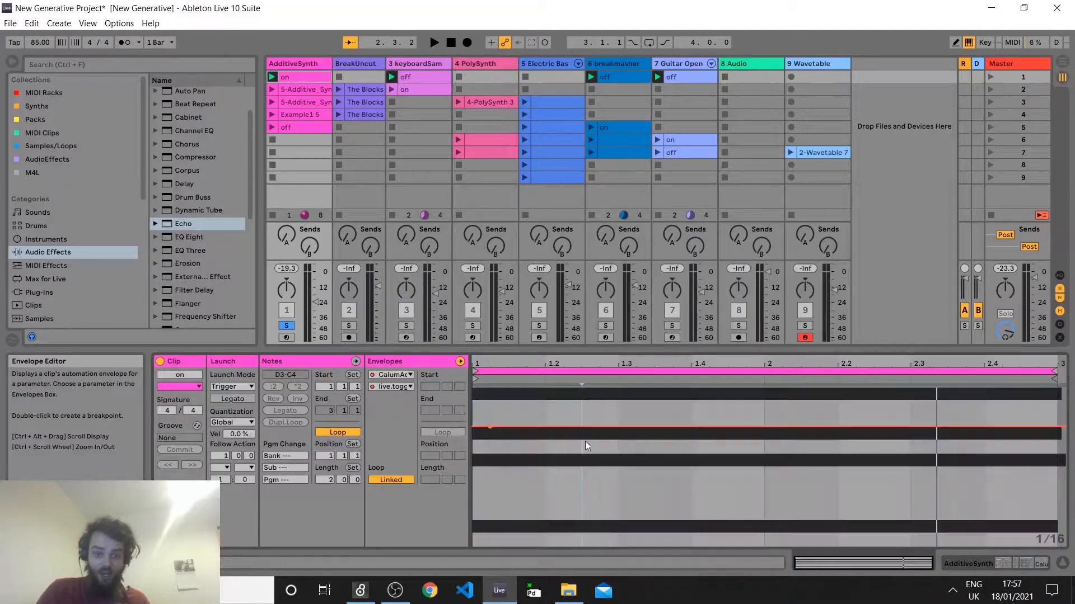
double_click(324, 62)
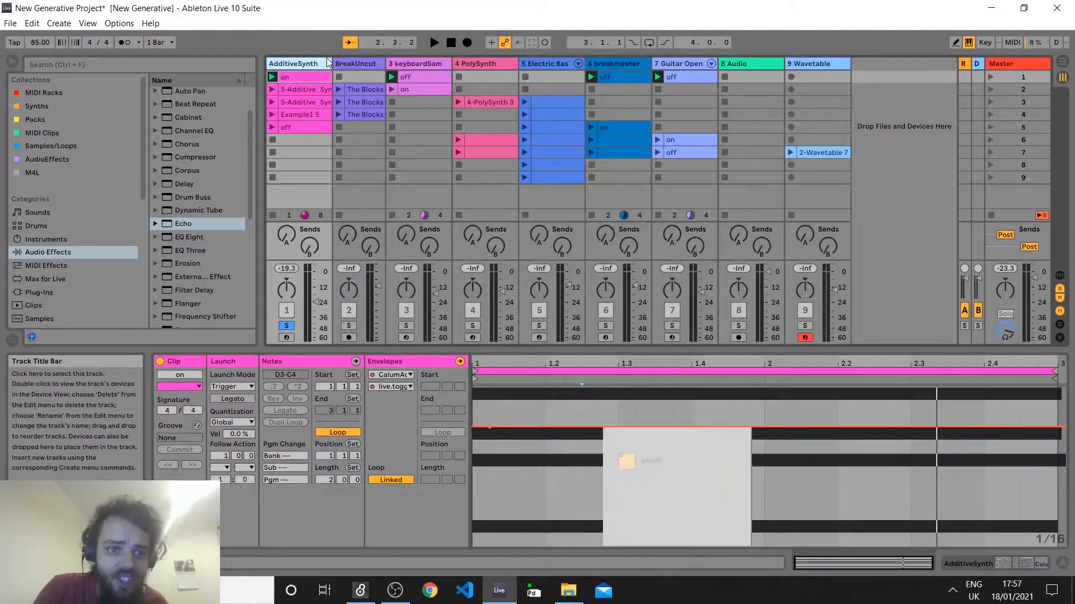
left_click(473, 421)
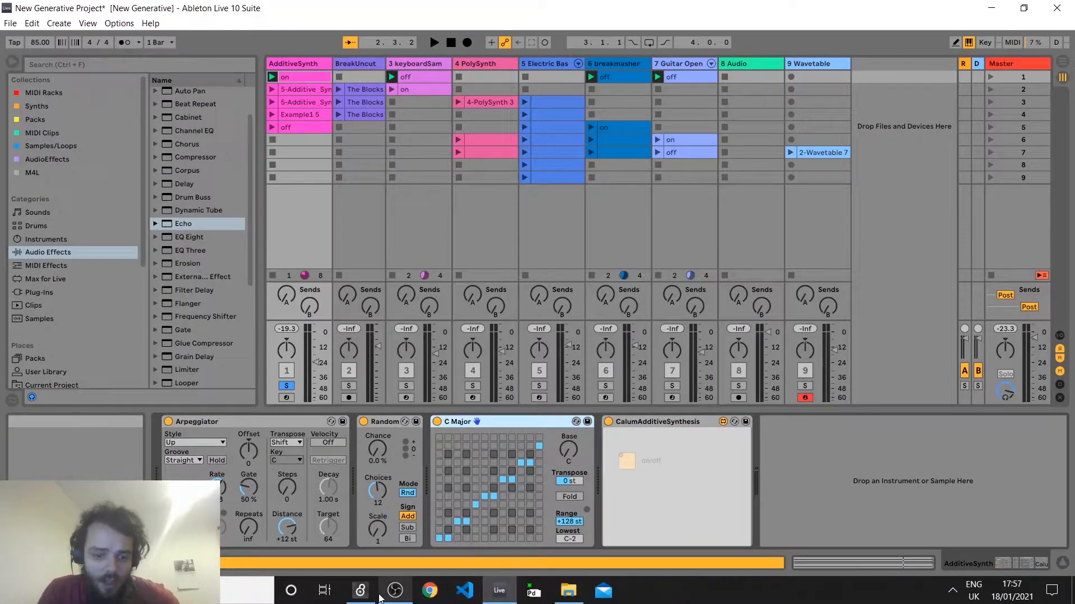
Switch to the CalumAdditiveSynthesis patch in Max and leave presentation mode to show the full patch
left_click(360, 591)
double_click(111, 15)
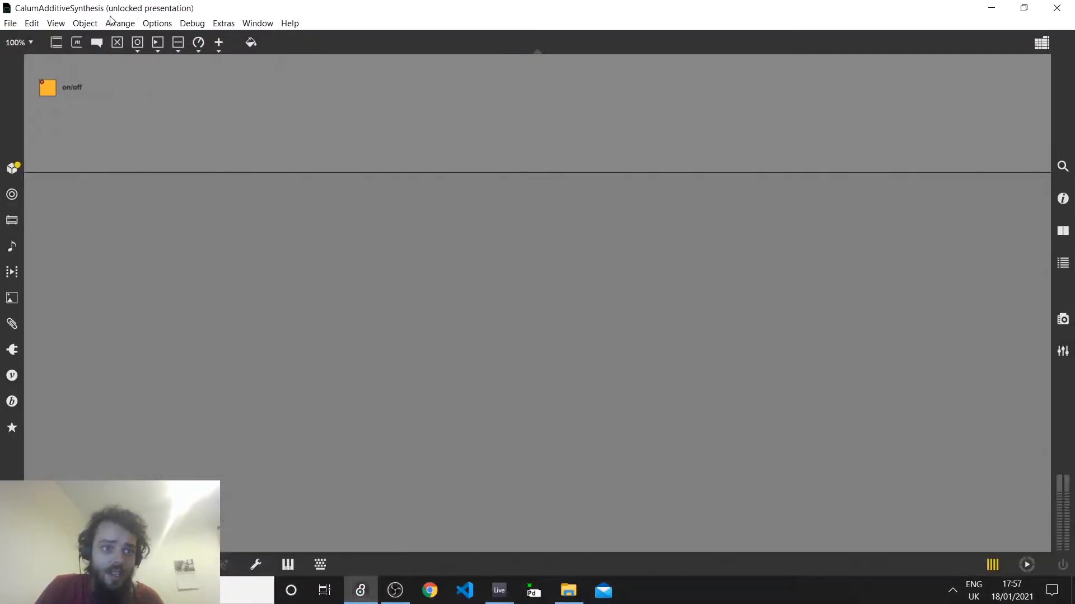
key("ctrl+alt+e")
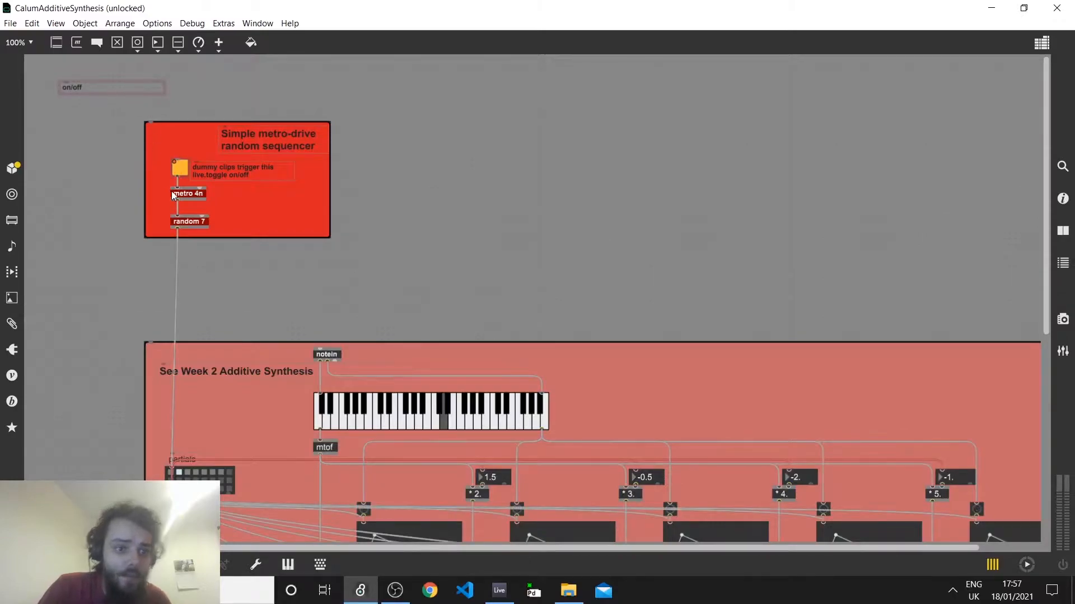
Examine the metro 4n and random 7 sequencer objects, the matrix they drive, and the additive synthesis section below
left_click(172, 194)
left_click(201, 223)
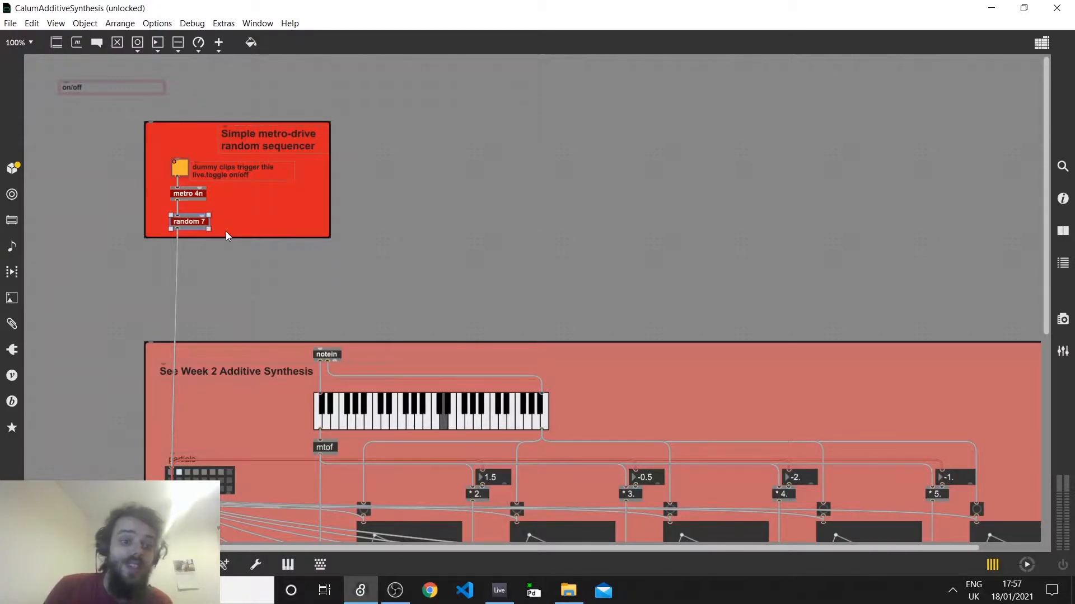
scroll(281, 343, "down", 4)
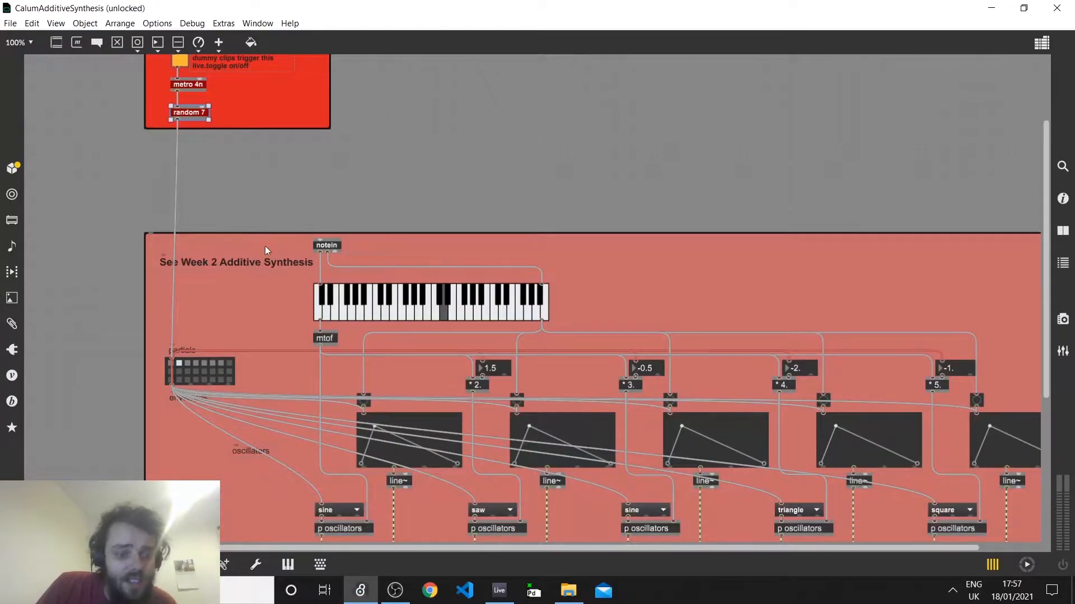
left_click(211, 380)
scroll(243, 354, "down", 3)
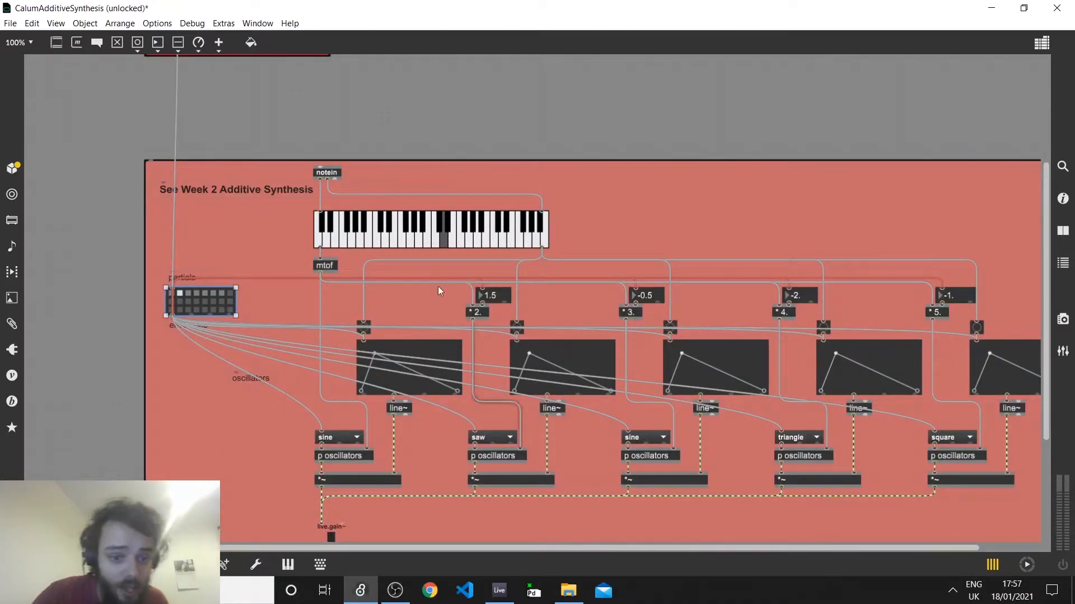
Examine the additive synthesis section of the patch and the live.toggle above metro 4n that the dummy clips trigger
scroll(476, 260, "down", 2)
scroll(250, 456, "down", 2)
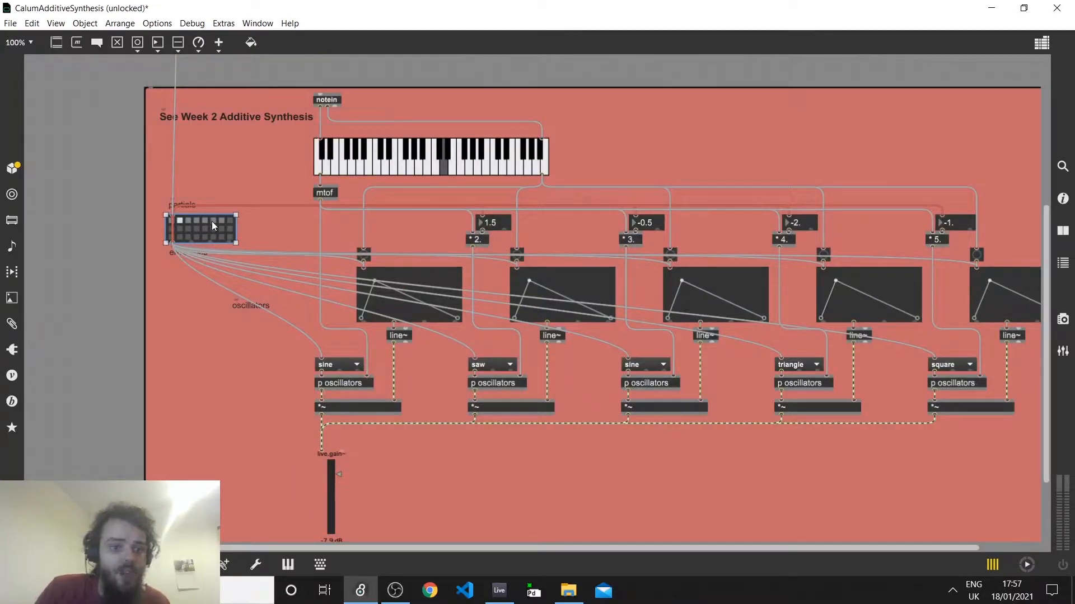
scroll(212, 220, "up", 10)
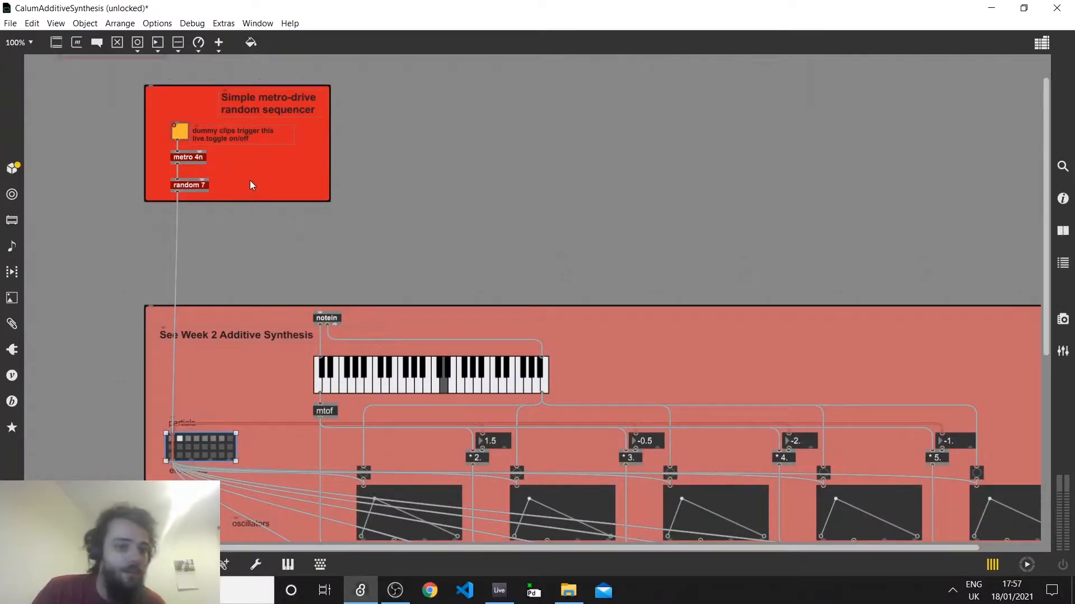
scroll(241, 185, "up", 2)
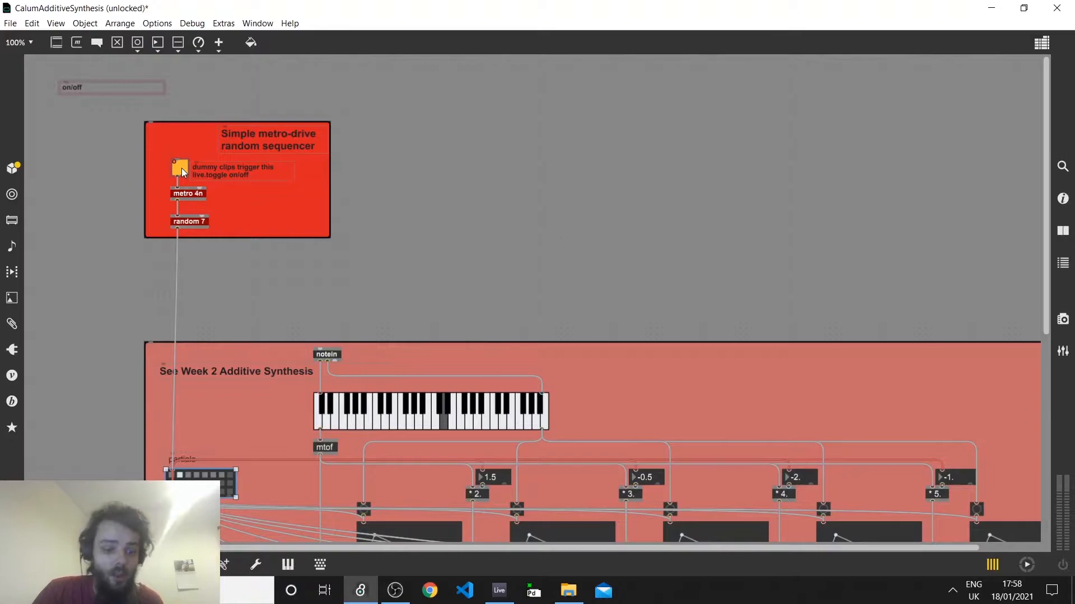
Switch to Ableton Live to play the AdditiveSynth track briefly, then close the CalumAdditiveSynthesis patch in Max without saving
left_click(496, 594)
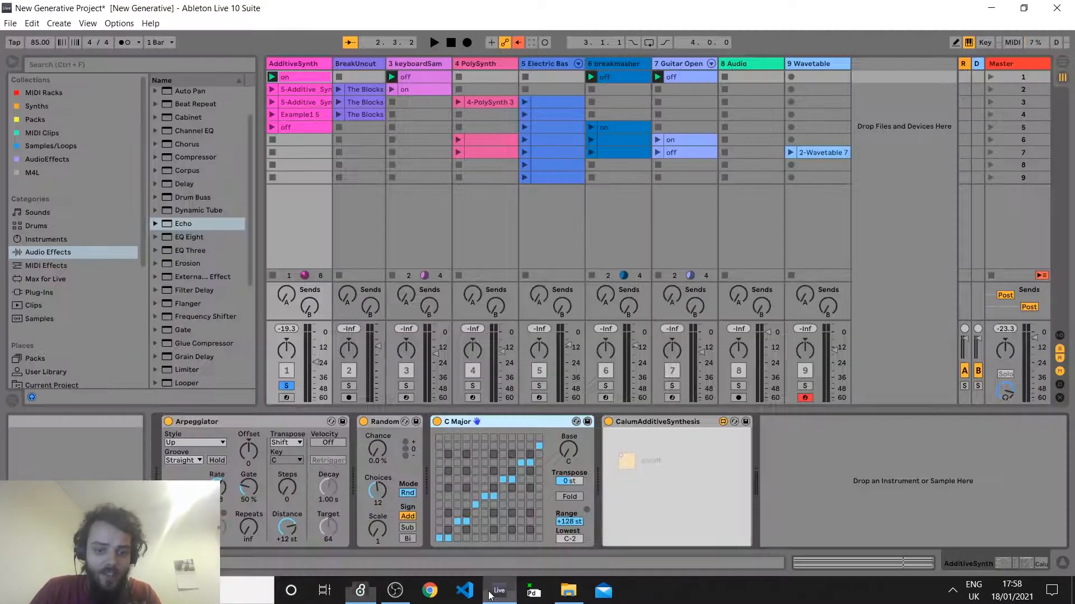
key("space")
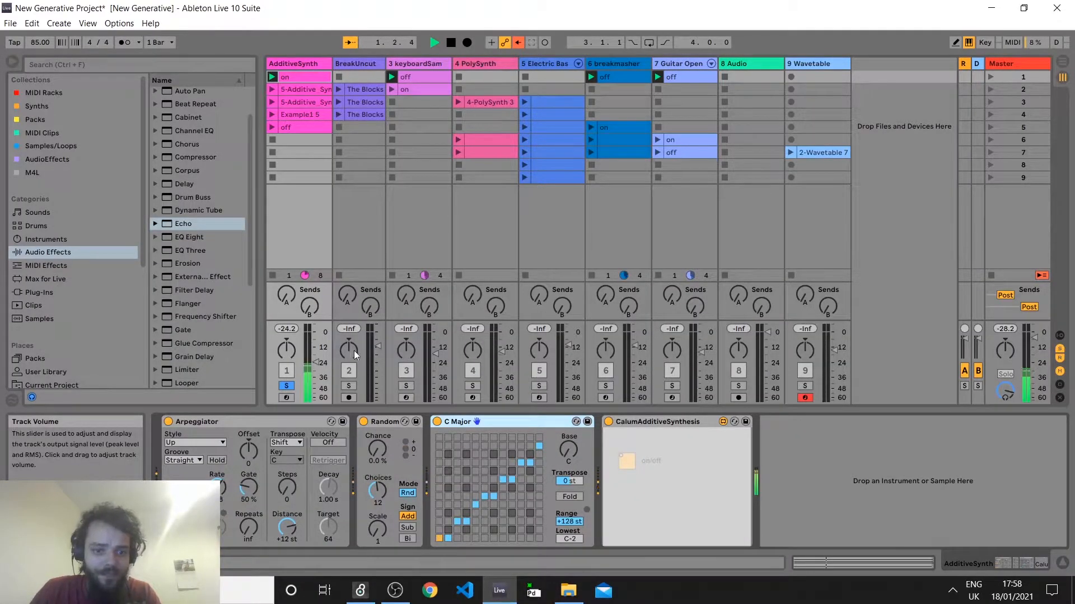
key("space")
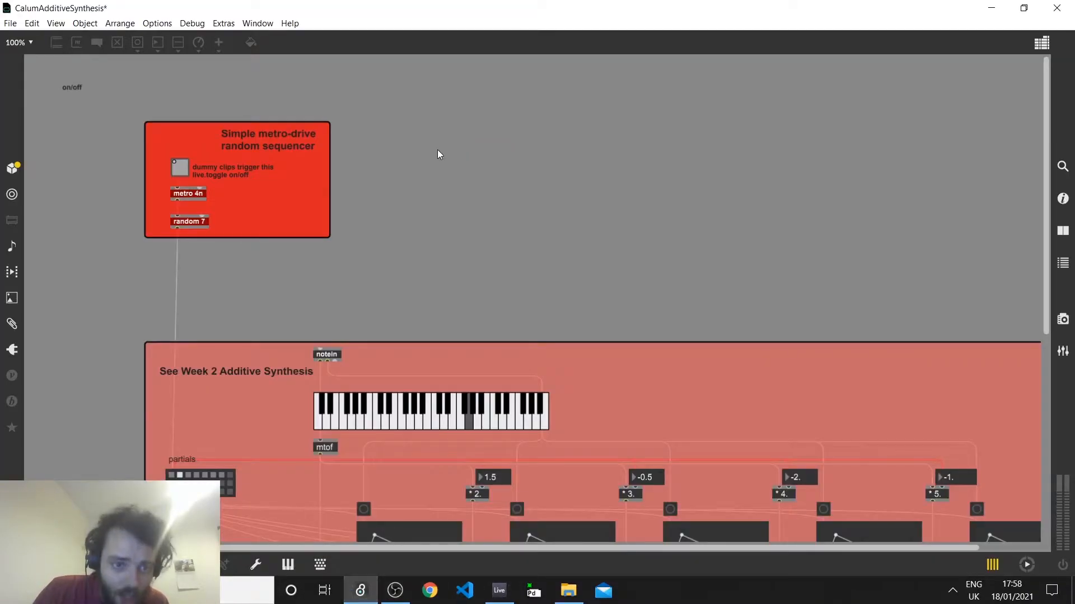
left_click(360, 590)
left_click(1044, 8)
left_click(583, 341)
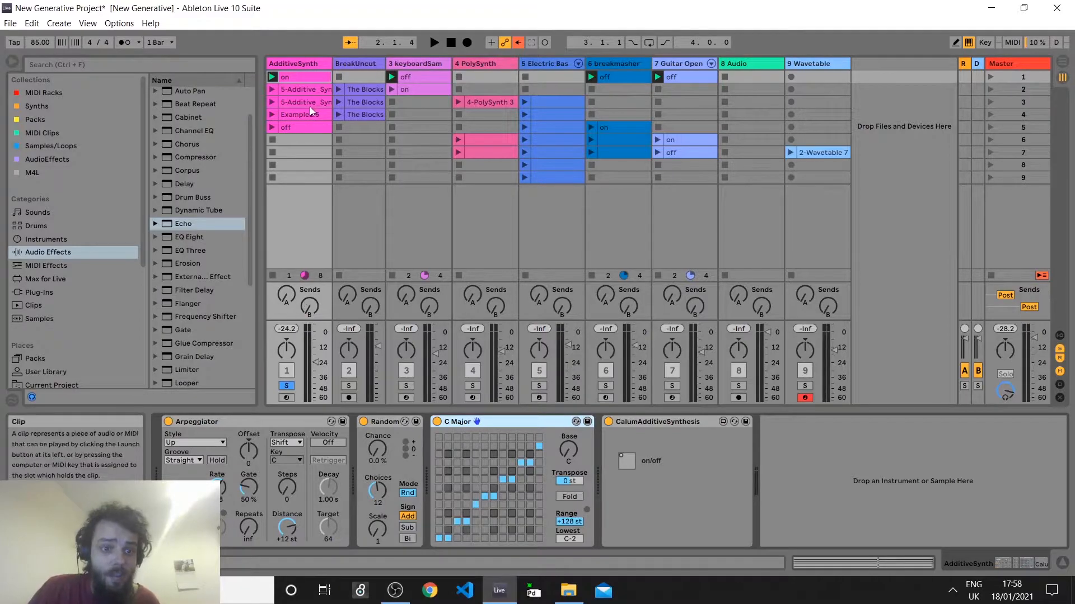
Inspect the AdditiveSynth track's "off" clip envelope, then launch its "on" clip followed by the "off" clip
left_click(205, 421)
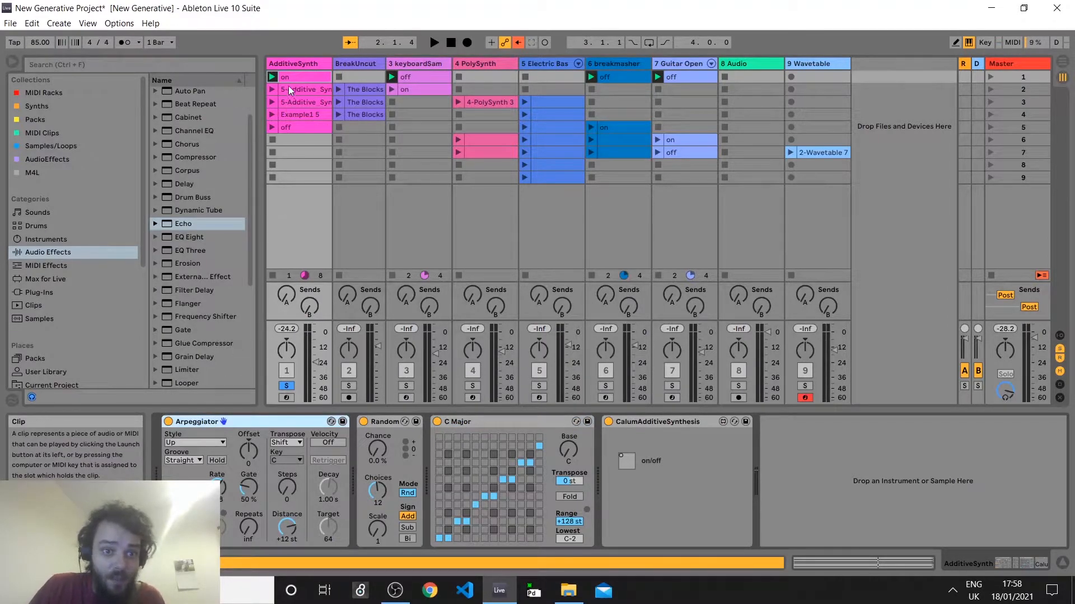
left_click(288, 125)
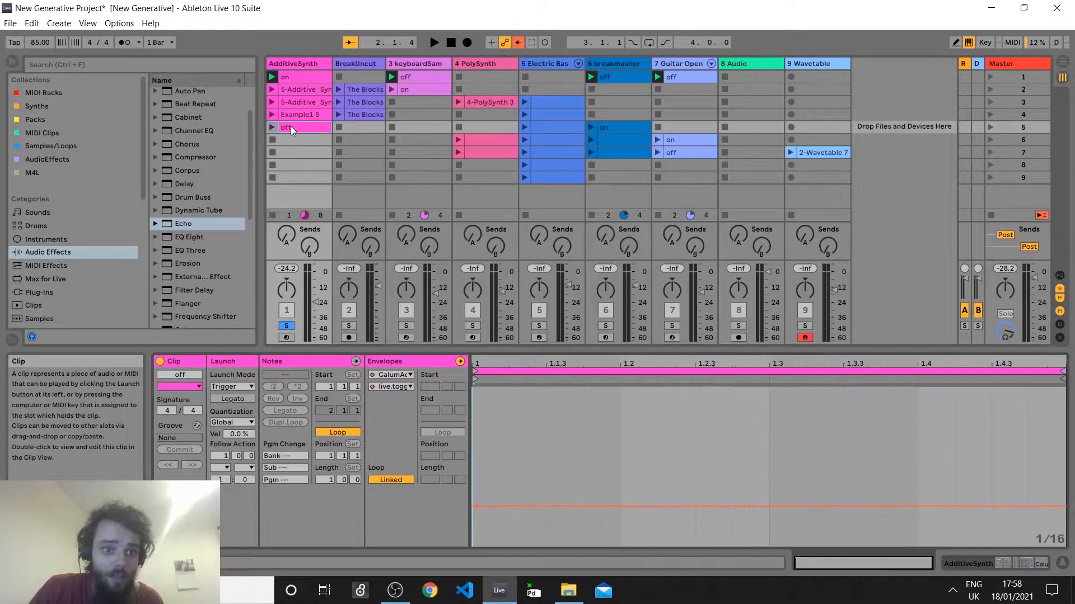
left_click(272, 77)
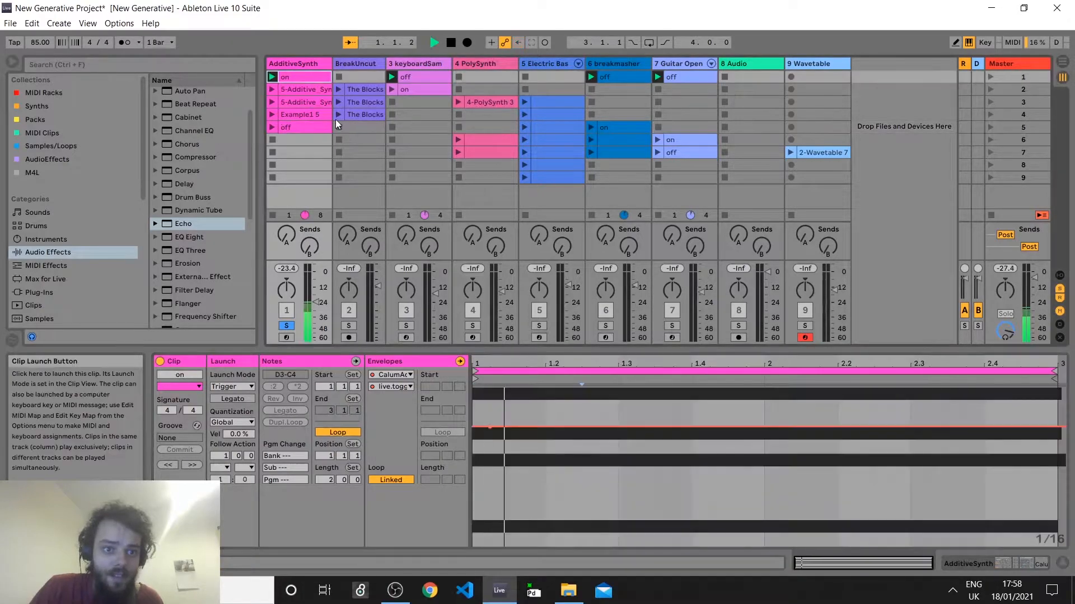
left_click(273, 127)
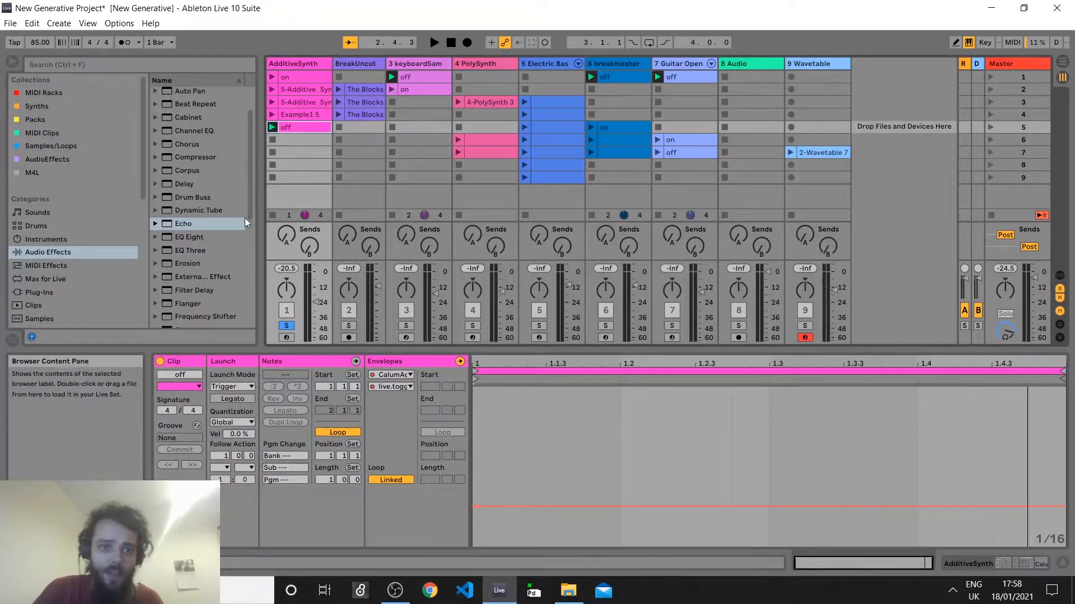
Widen the BreakUncut track and audition its scene 2 break clip with the track soloed, then stop playback
left_click(351, 65)
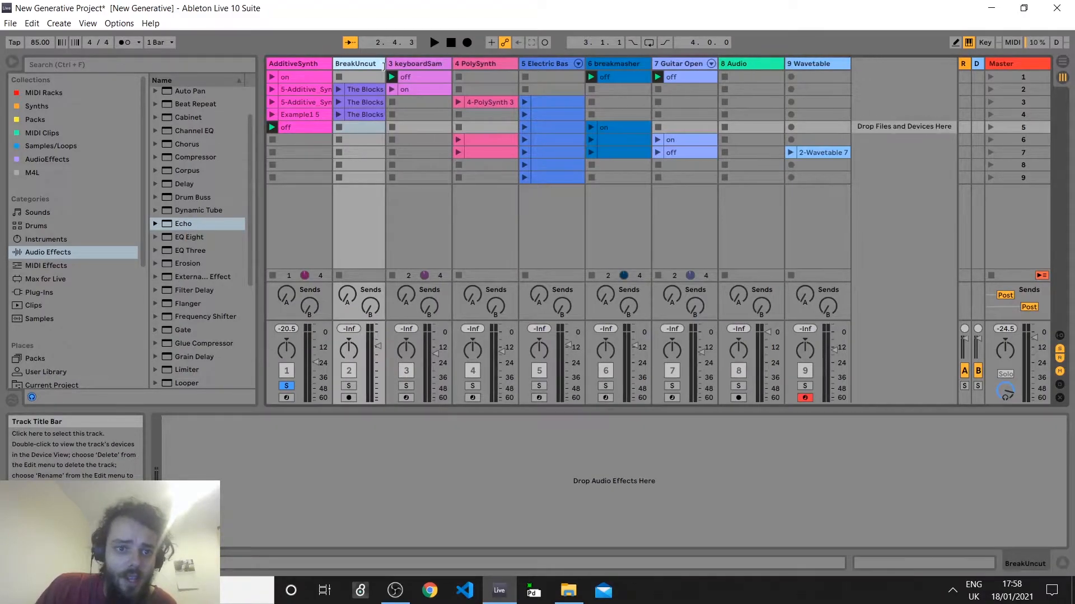
left_click_drag(383, 66, 391, 69)
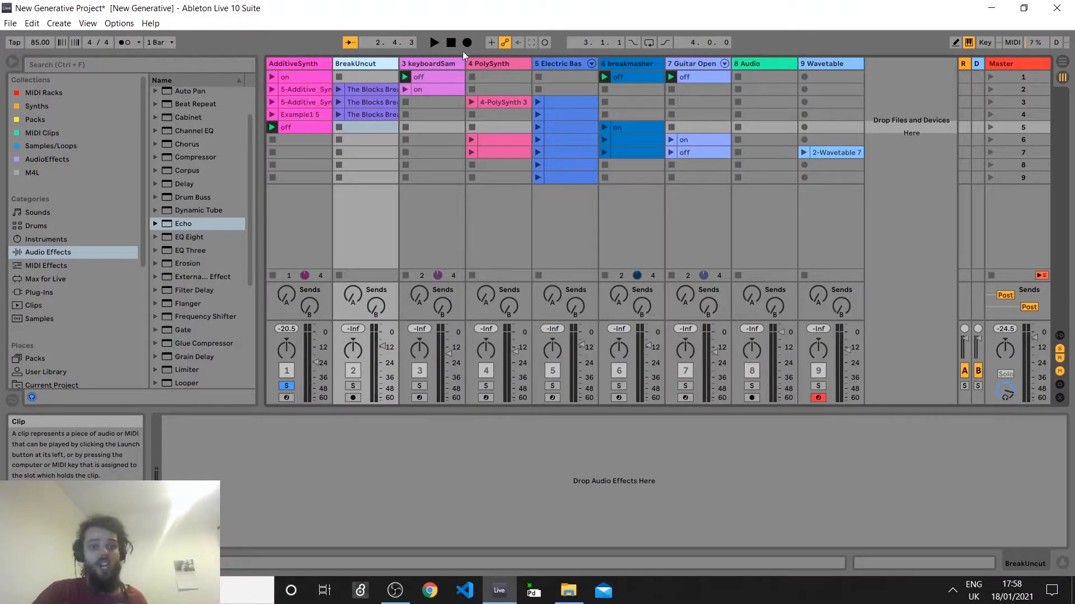
left_click(351, 88)
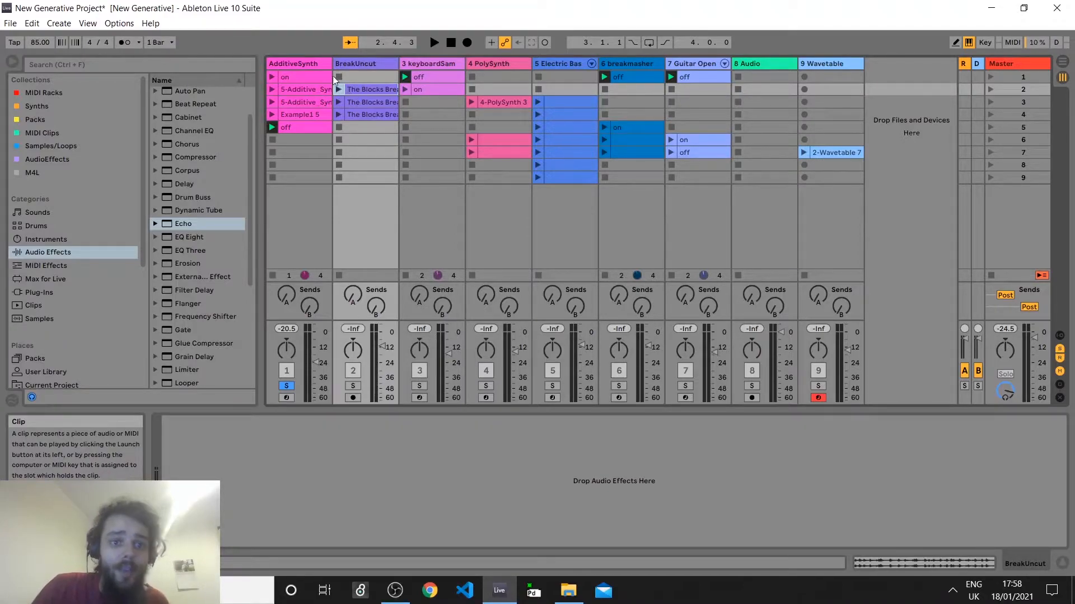
left_click(338, 89)
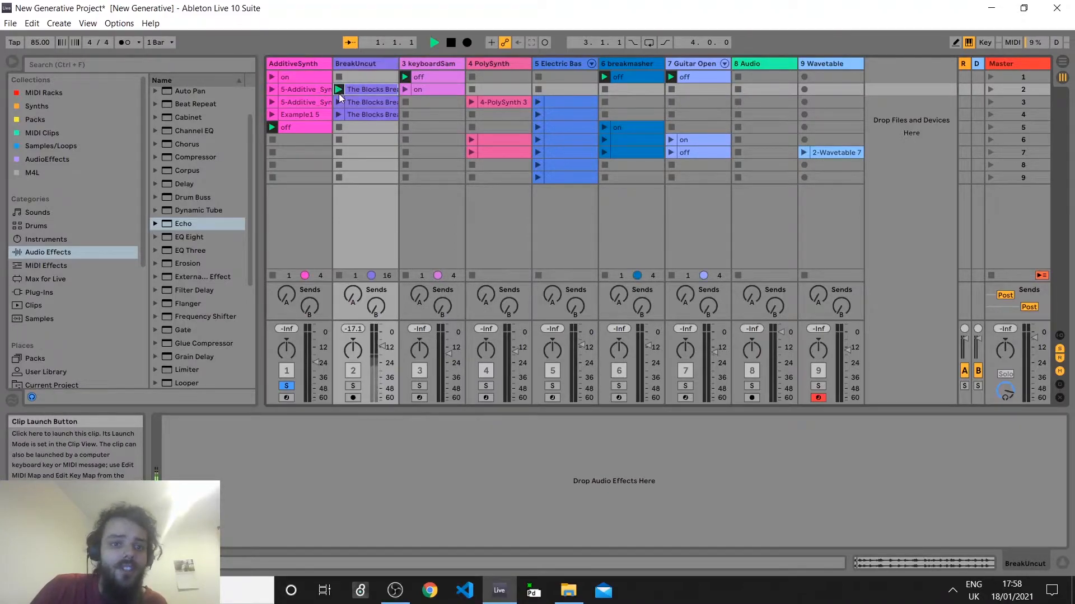
left_click(352, 386)
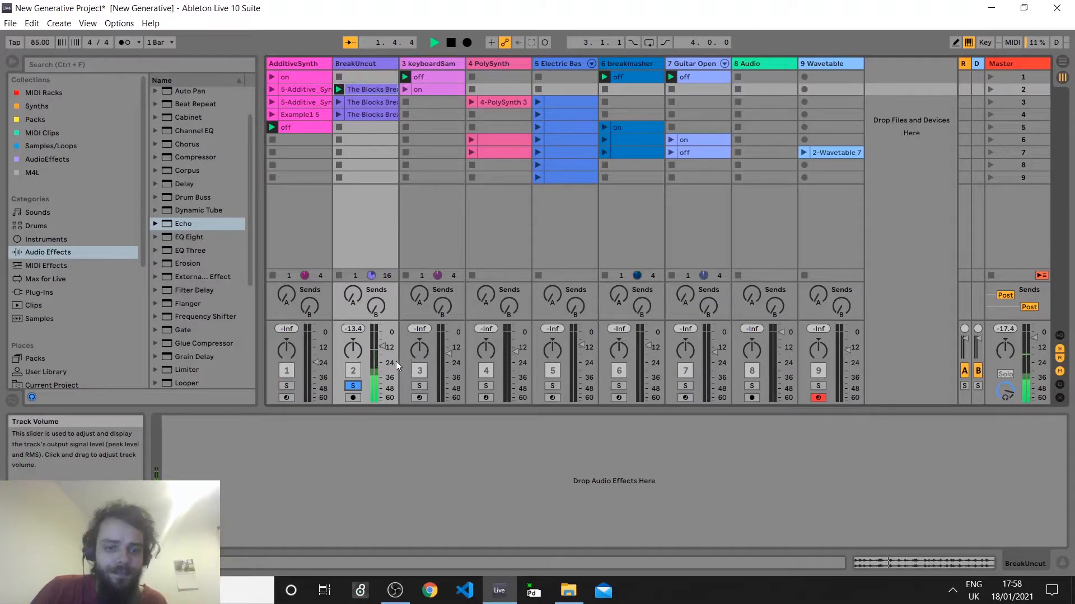
key("space")
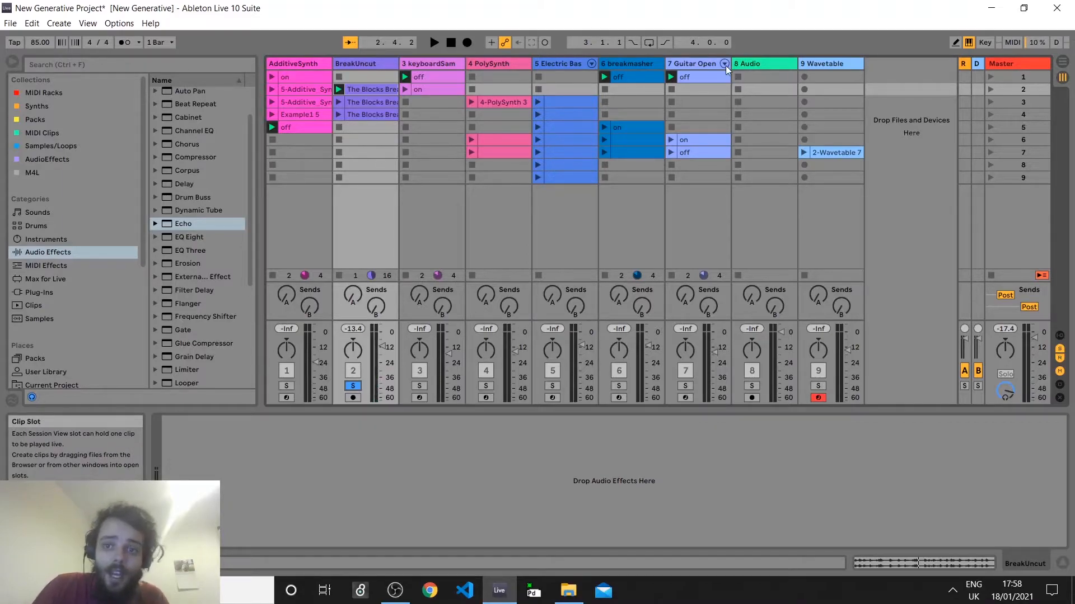
Open the keyboardSampler device of track 3 in Max and leave presentation mode to show the full patch
left_click(417, 64)
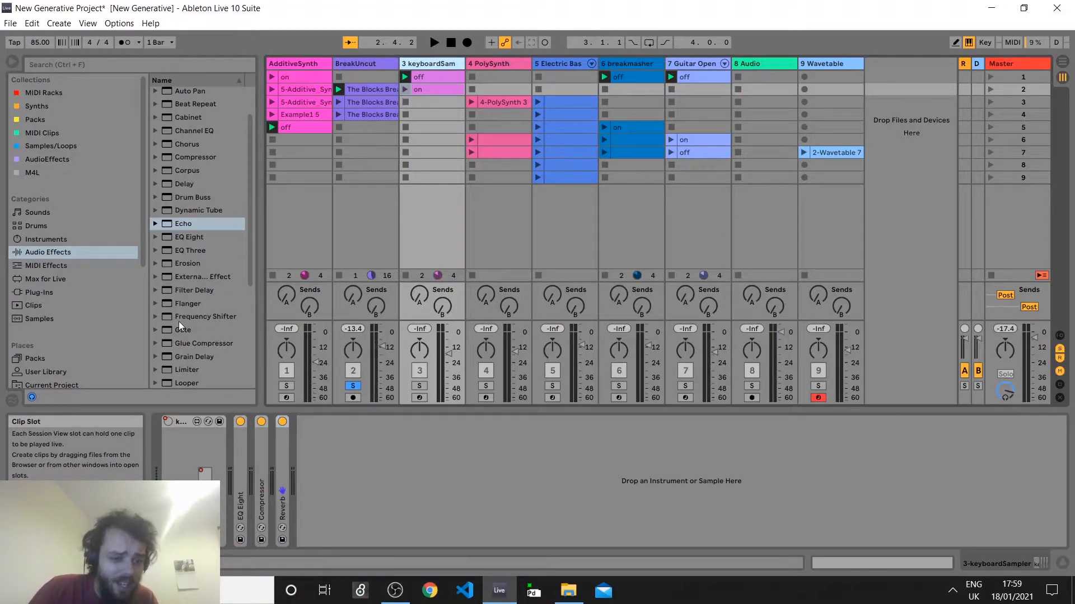
left_click(197, 421)
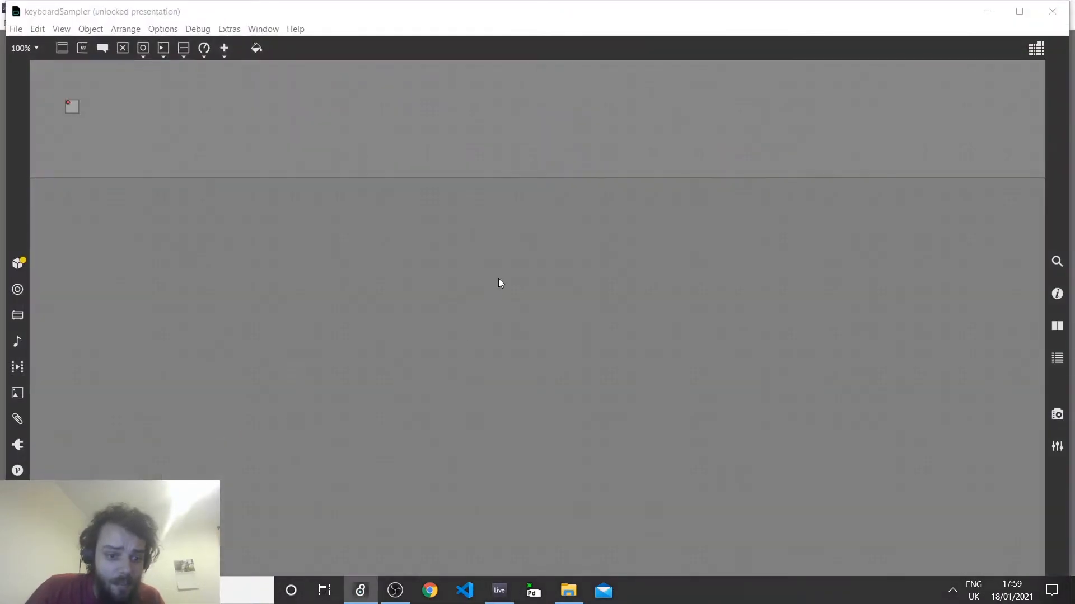
key("ctrl+alt+e")
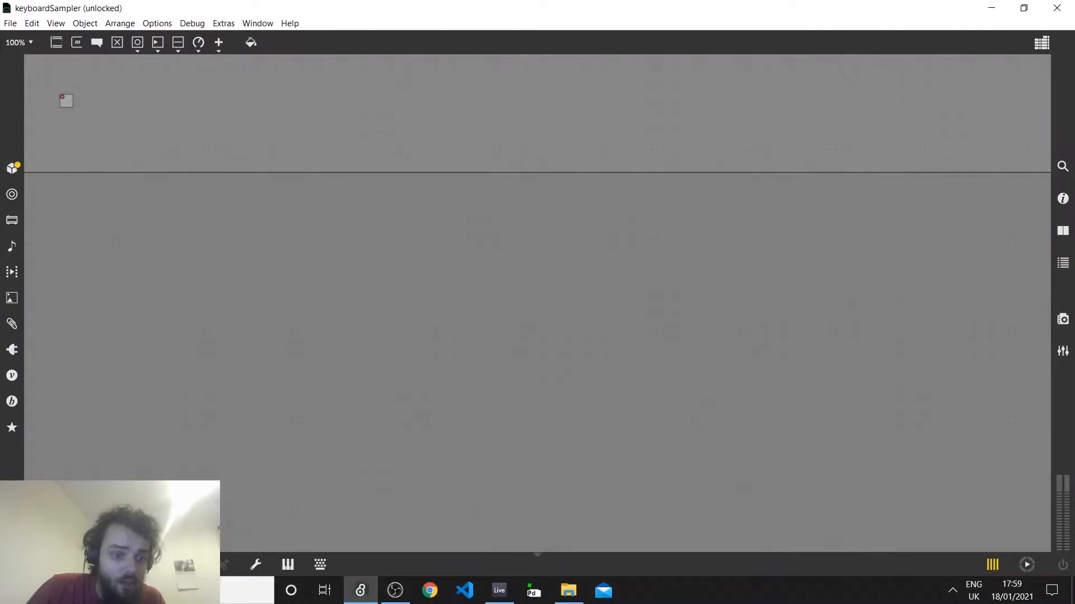
Examine the keyboardSampler patch's metro 16n and random 13 sequencer, its hihat sample messages, sfplay~ and the envelope section
scroll(312, 372, "down", 6)
scroll(313, 372, "down", 1)
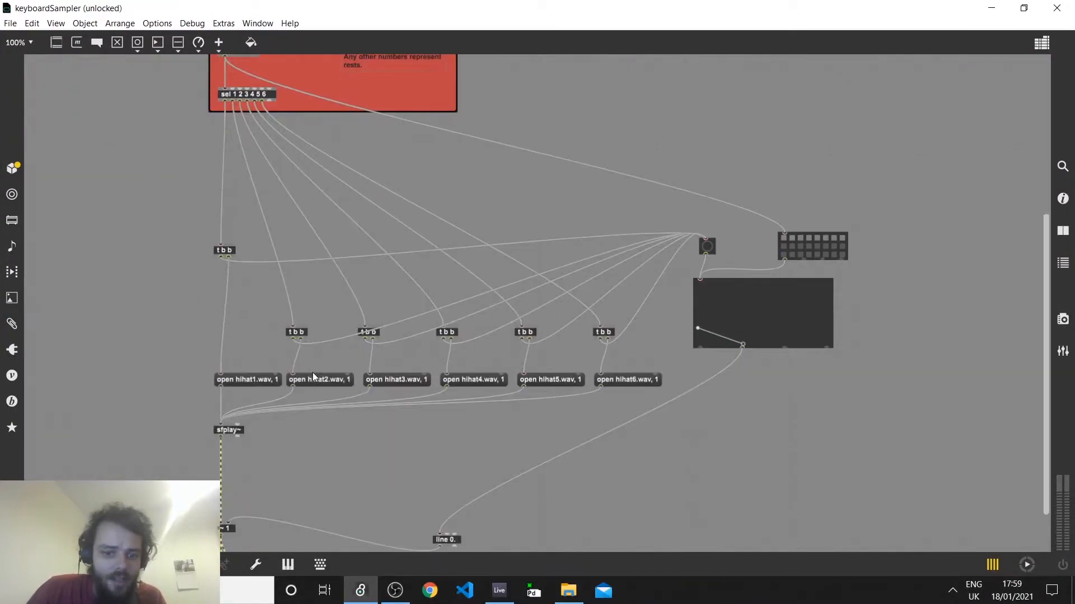
scroll(257, 370, "up", 1)
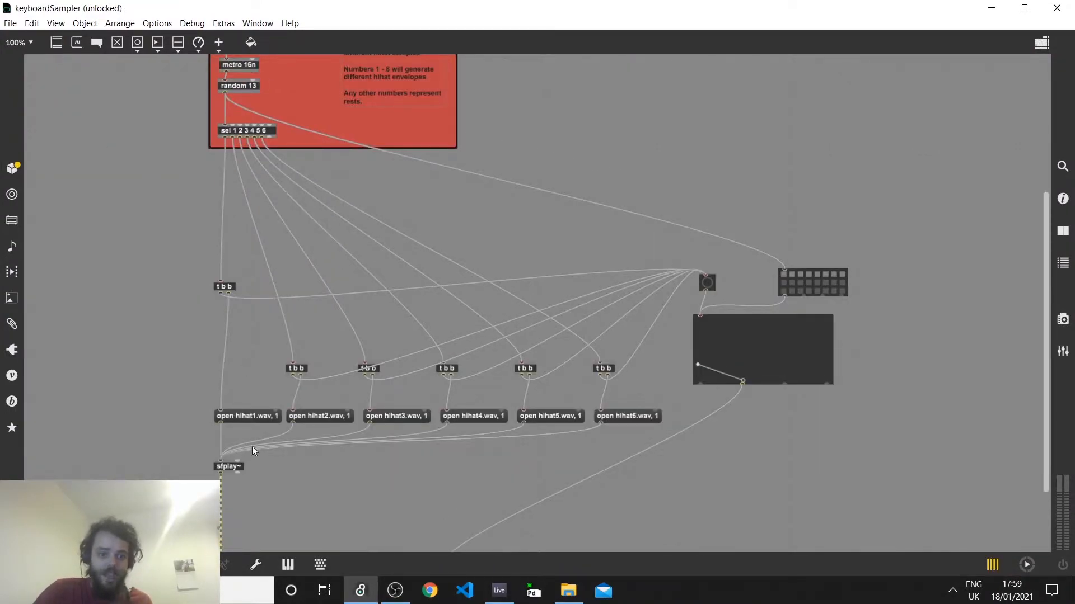
scroll(243, 444, "down", 2)
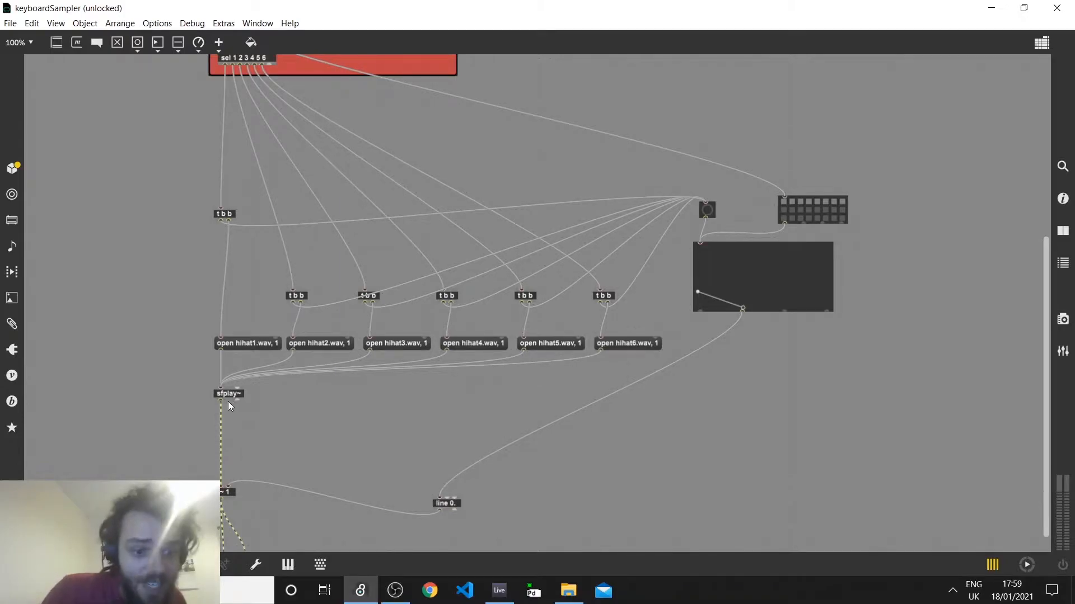
scroll(227, 401, "up", 6)
left_click_drag(249, 235, 250, 241)
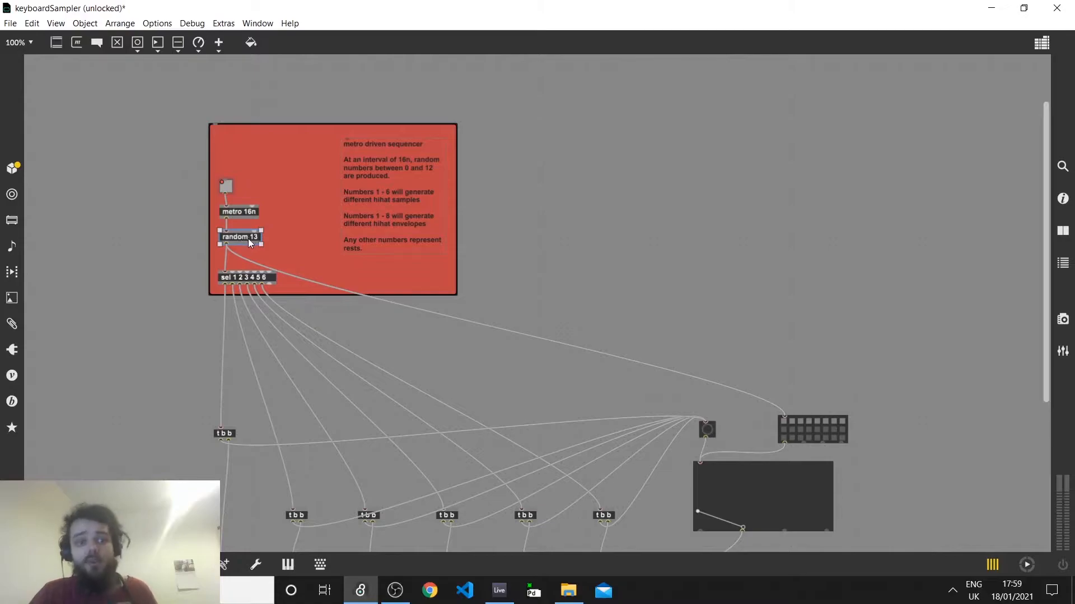
left_click_drag(231, 237, 231, 241)
scroll(238, 241, "down", 2)
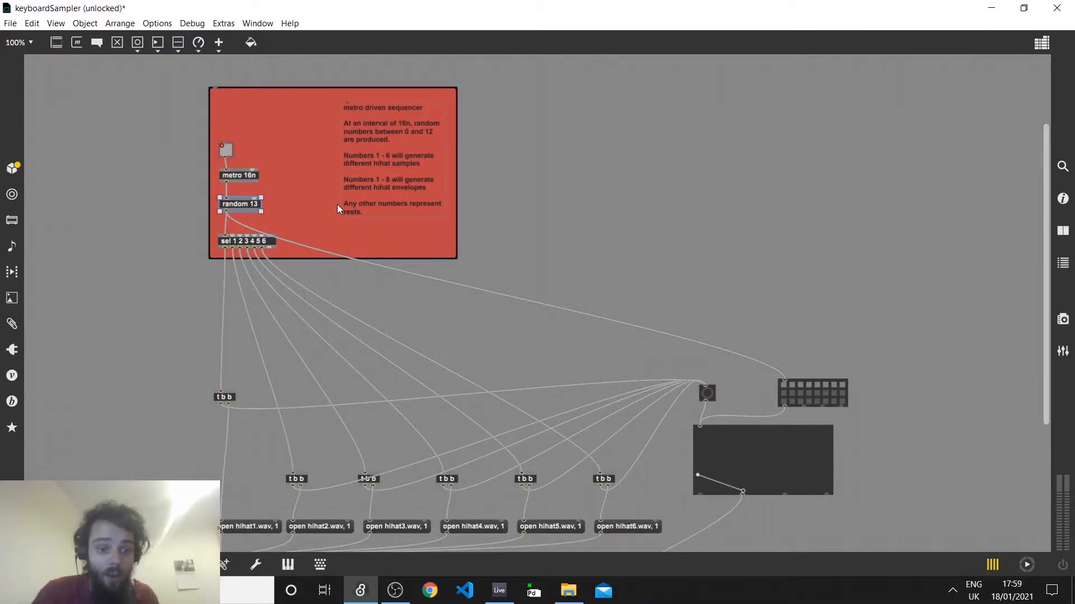
scroll(699, 386, "down", 3)
scroll(353, 201, "up", 3)
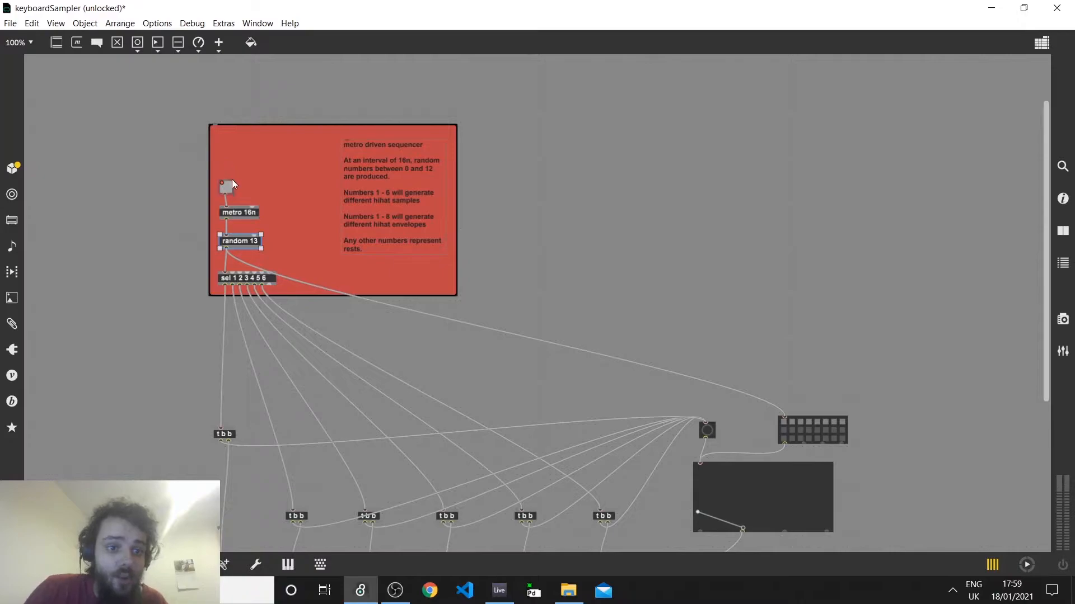
Close the keyboardSampler patch without saving its changes
left_click_drag(230, 189, 231, 180)
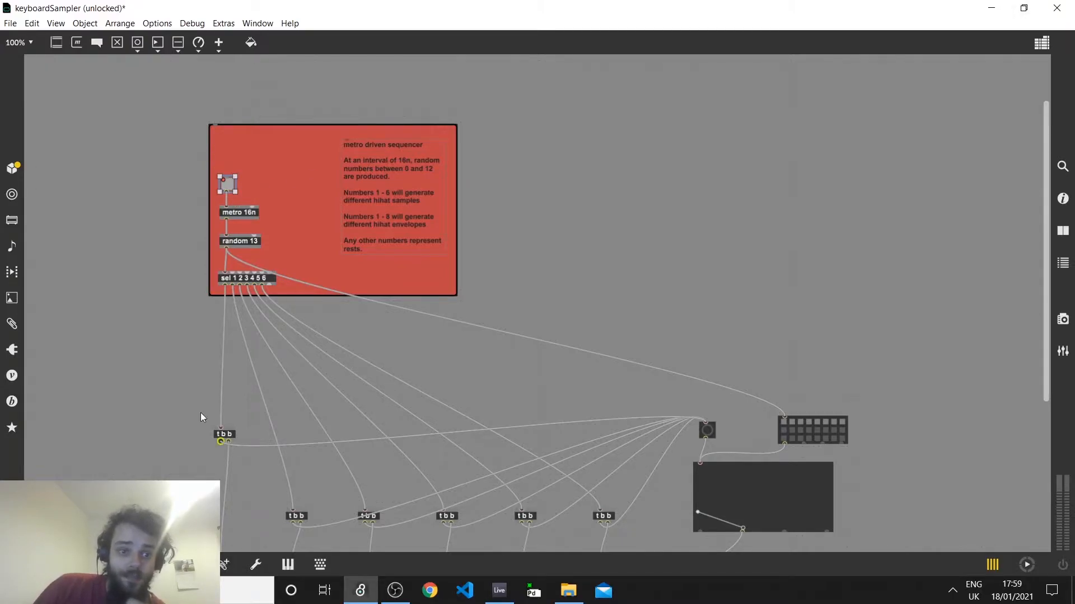
left_click(1056, 8)
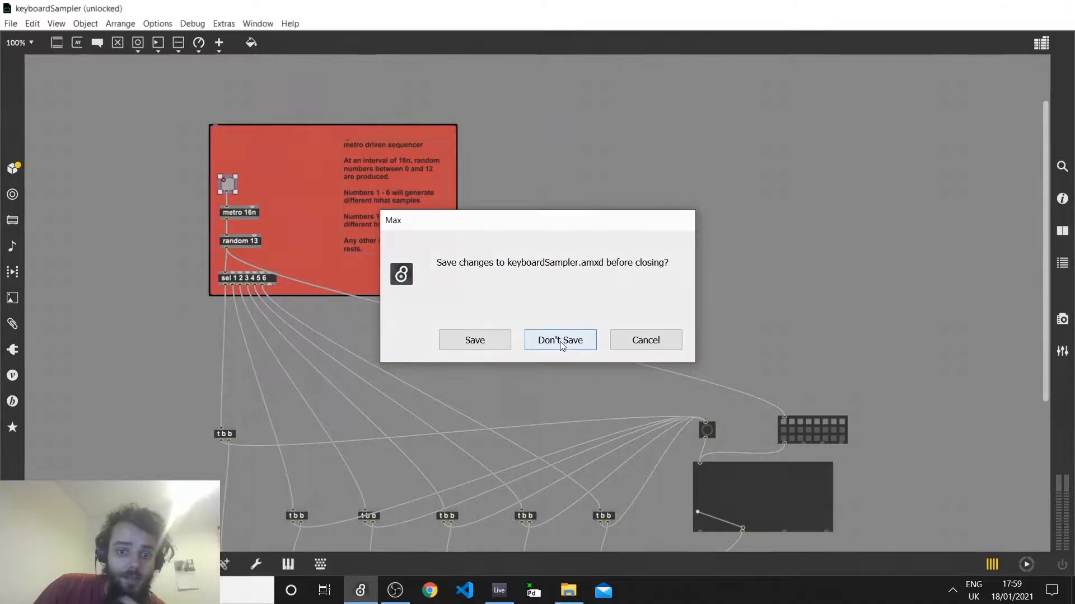
left_click(560, 340)
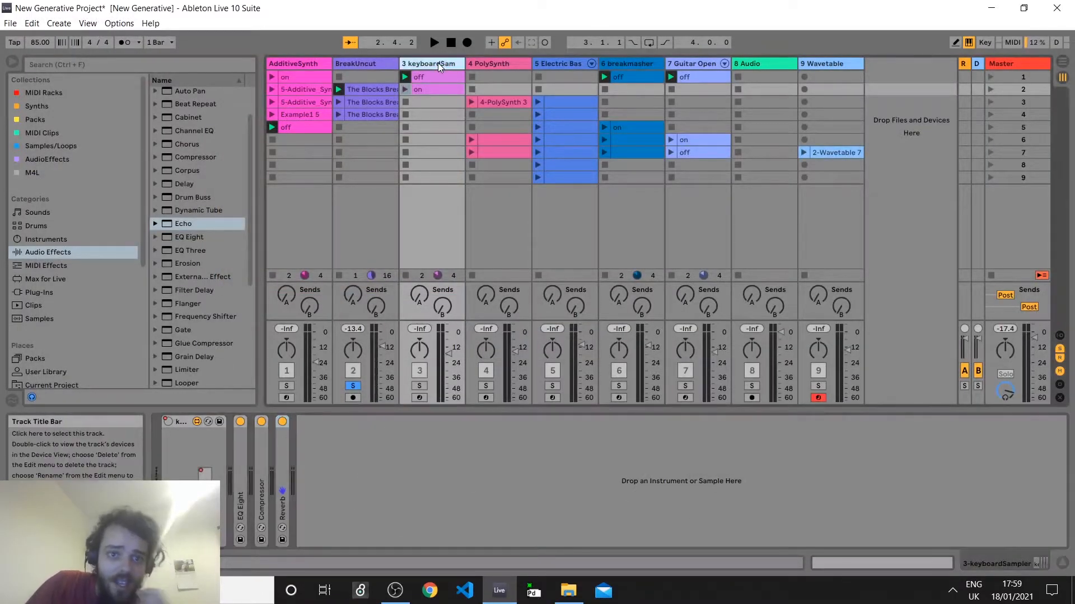
Replace the "off" and "on" clips in scenes 1 and 2 of the keyboardSampler track with new empty MIDI clips
left_click(435, 78)
key("Delete")
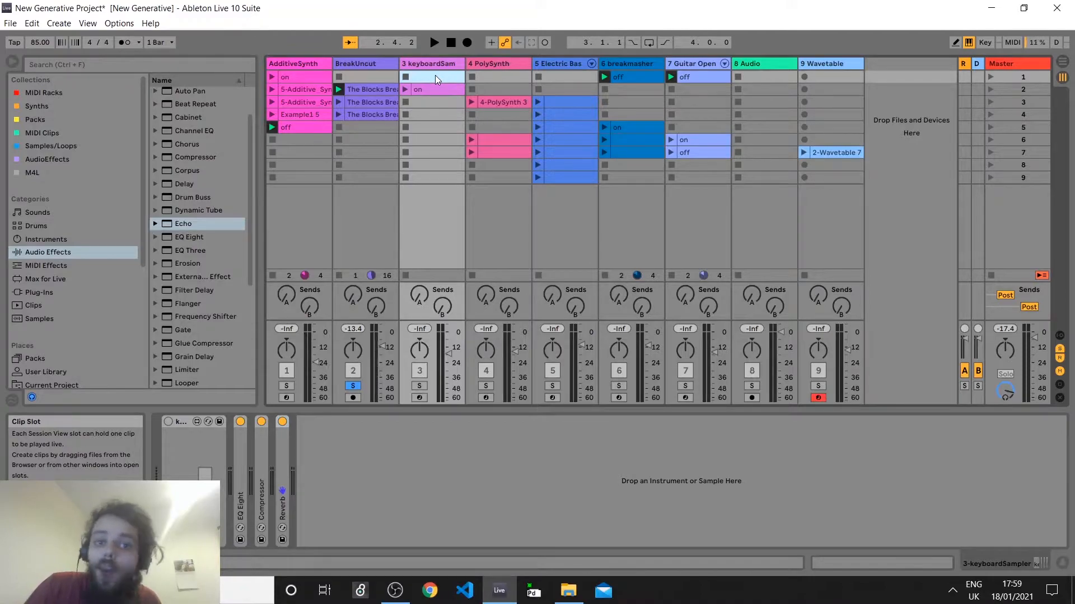
double_click(435, 75)
left_click(428, 92)
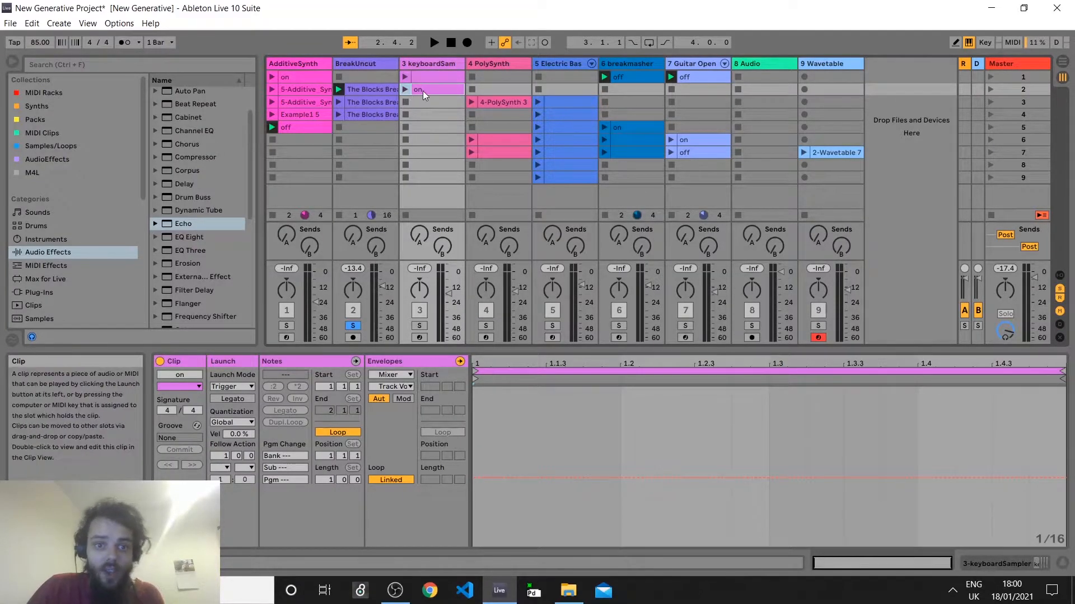
key("Delete")
double_click(422, 92)
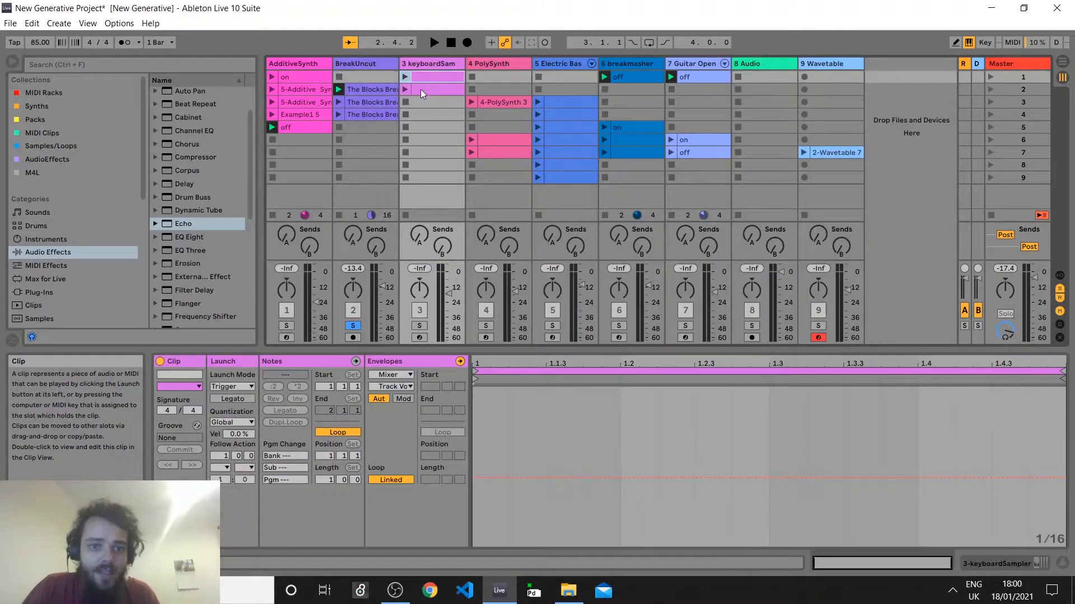
Select the new empty clip in scene 1 and show only its Notes and Envelopes boxes, hiding the Launch box
left_click(420, 79)
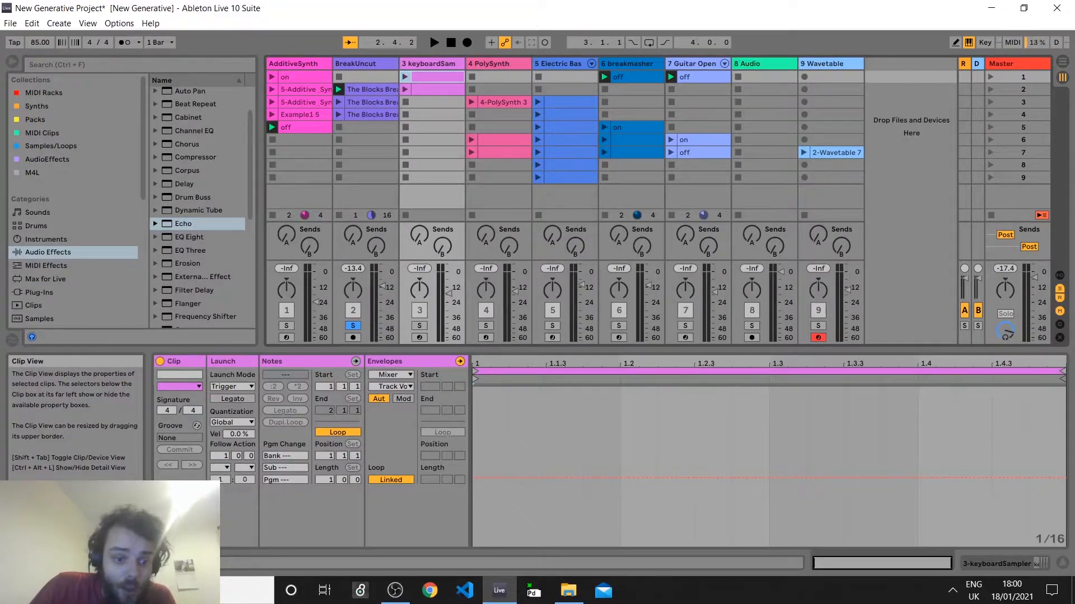
left_click(161, 541)
left_click(173, 540)
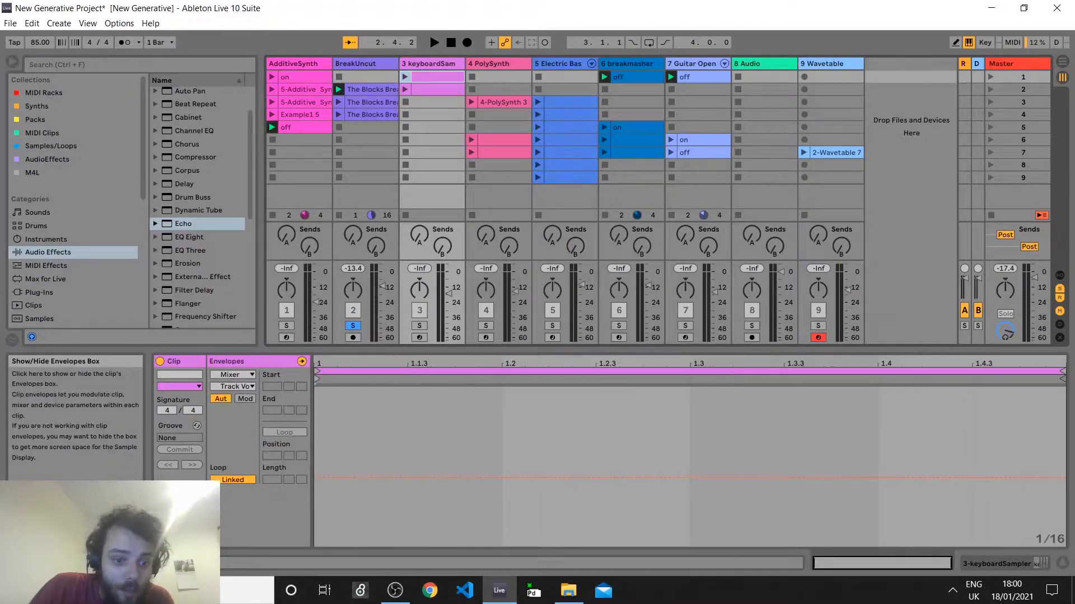
left_click(185, 541)
left_click(185, 541)
left_click(173, 541)
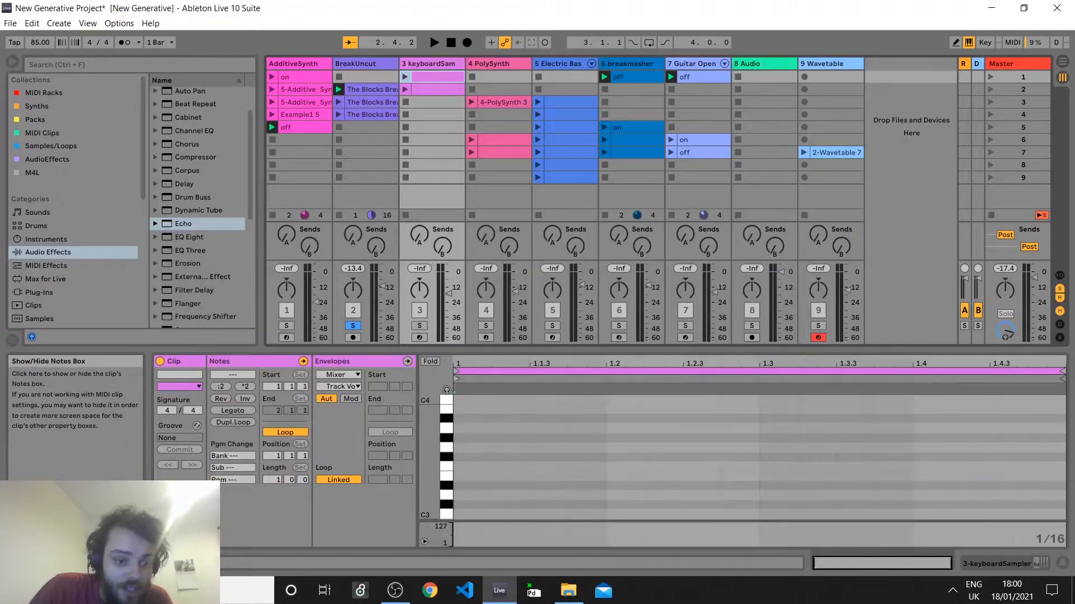
Show the Launch box and the envelope editor for the scene 1 clip, and choose keyboardSampler as the envelope's device
left_click(161, 540)
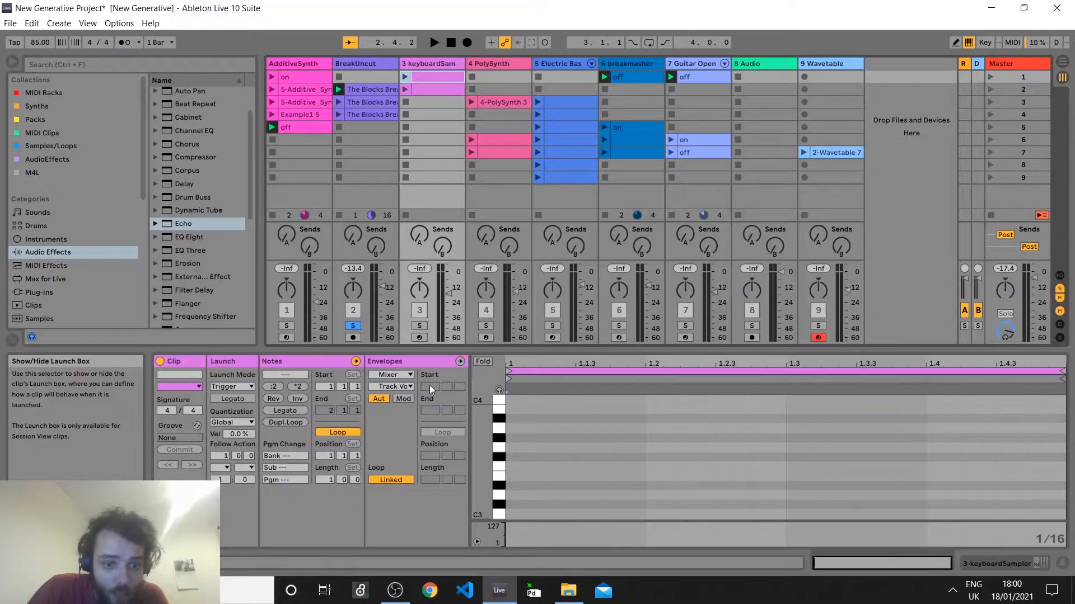
left_click(391, 360)
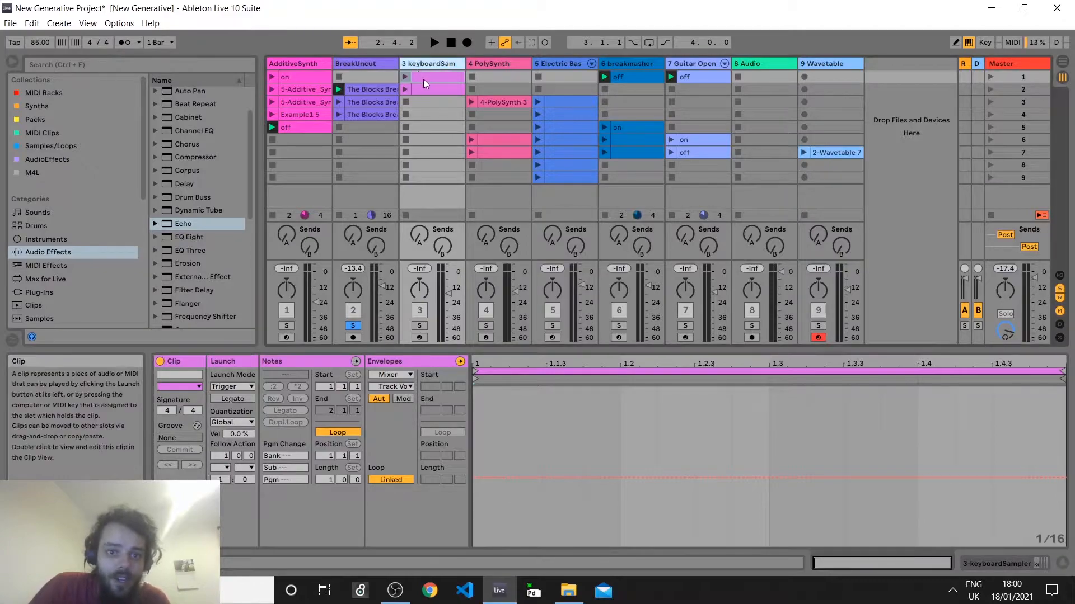
left_click(393, 375)
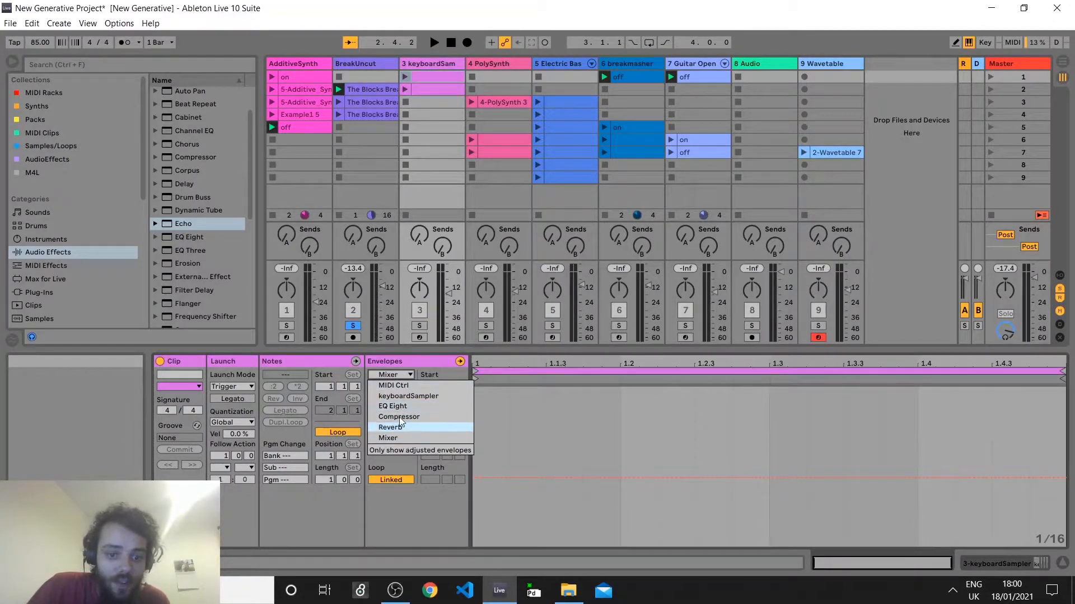
left_click(409, 394)
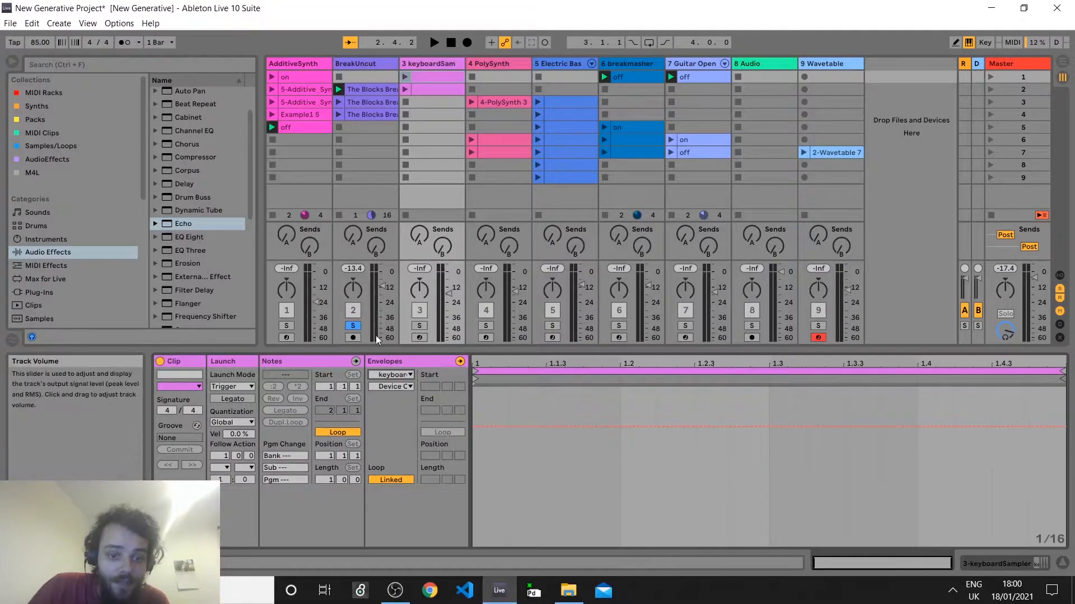
Choose live.toggle as the keyboardSampler control for the clip envelope, keeping all envelopes listed
left_click(393, 387)
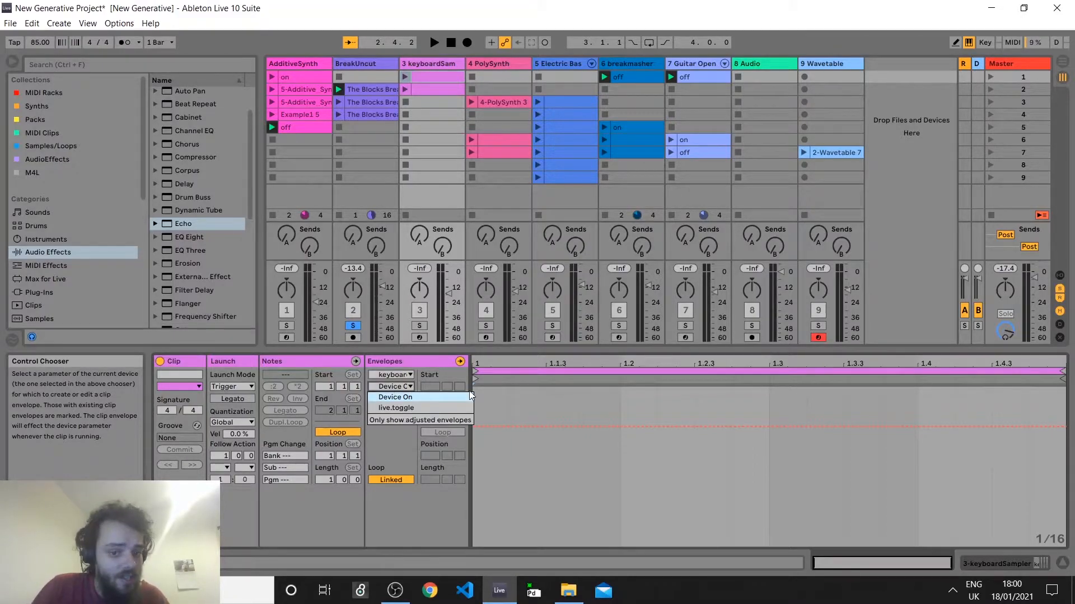
left_click(443, 420)
left_click(398, 377)
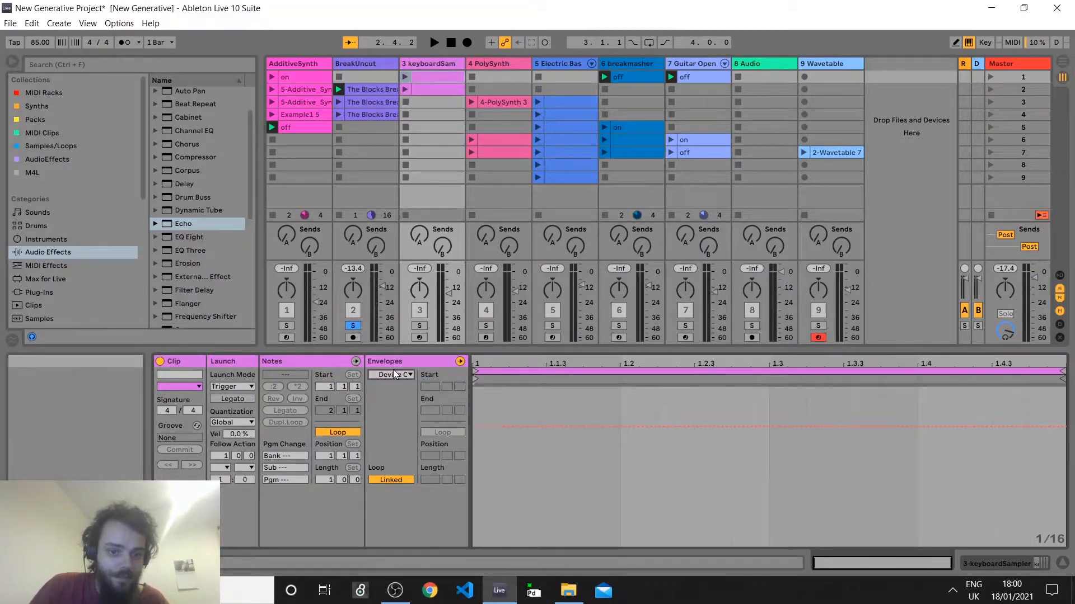
left_click(402, 396)
left_click(394, 375)
left_click(395, 385)
left_click(395, 385)
left_click(395, 407)
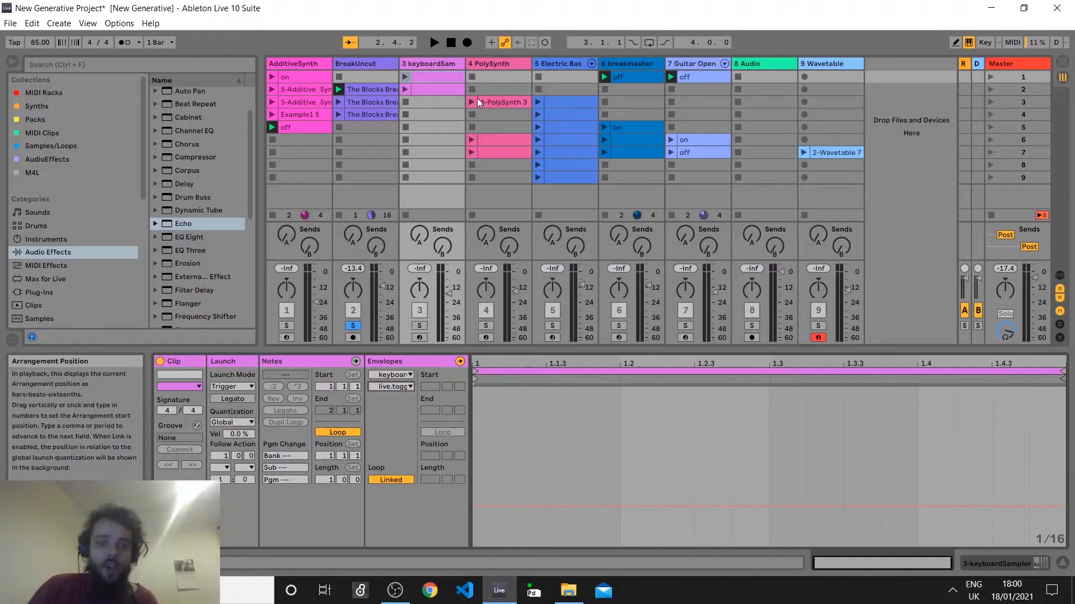
Set the live.toggle envelope to off in the scene 1 clip and to on in the scene 2 clip
left_click(475, 506)
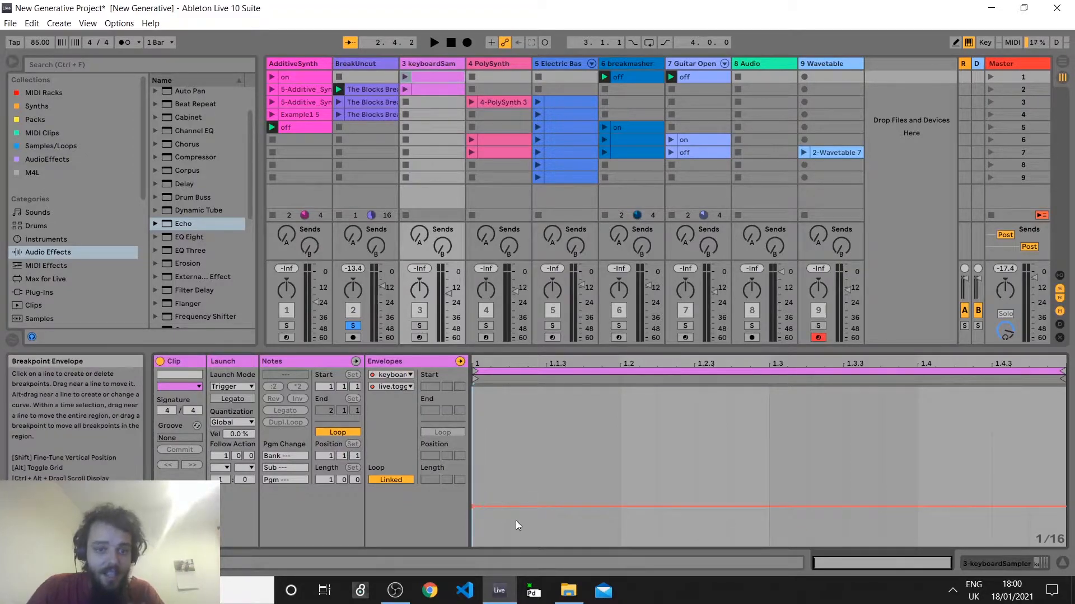
left_click(426, 87)
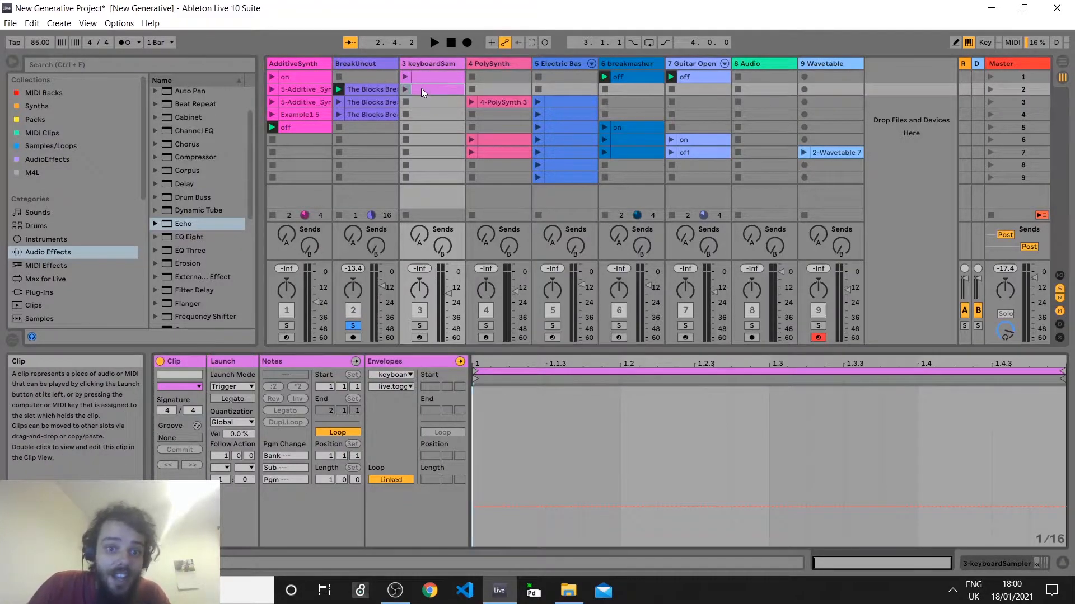
left_click_drag(475, 507, 475, 426)
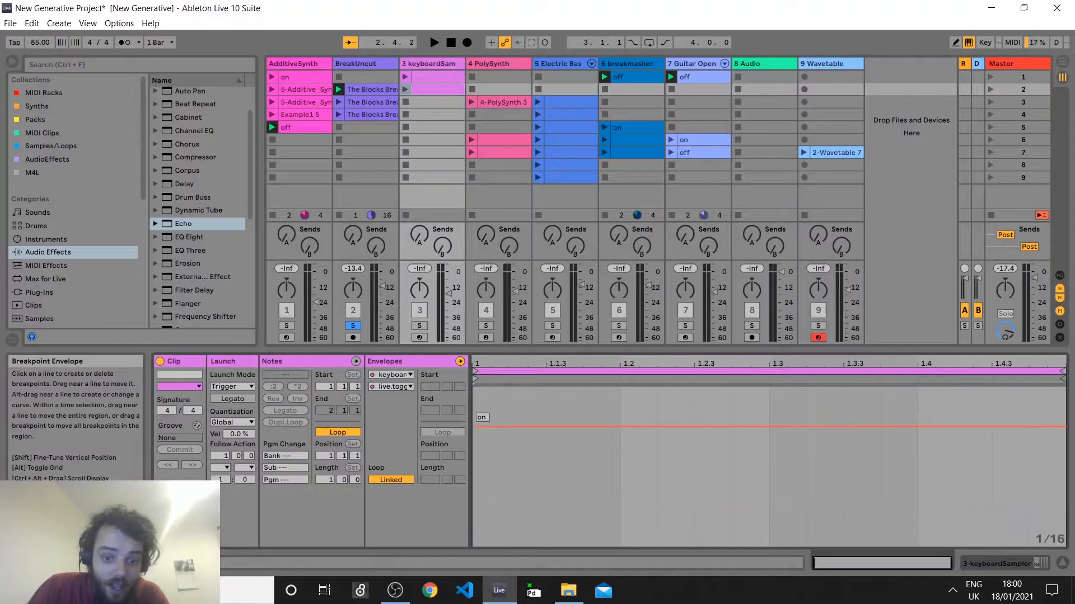
Launch the keyboardSampler track's scene 1 clip, solo the track, and launch its scene 2 clip
left_click(403, 78)
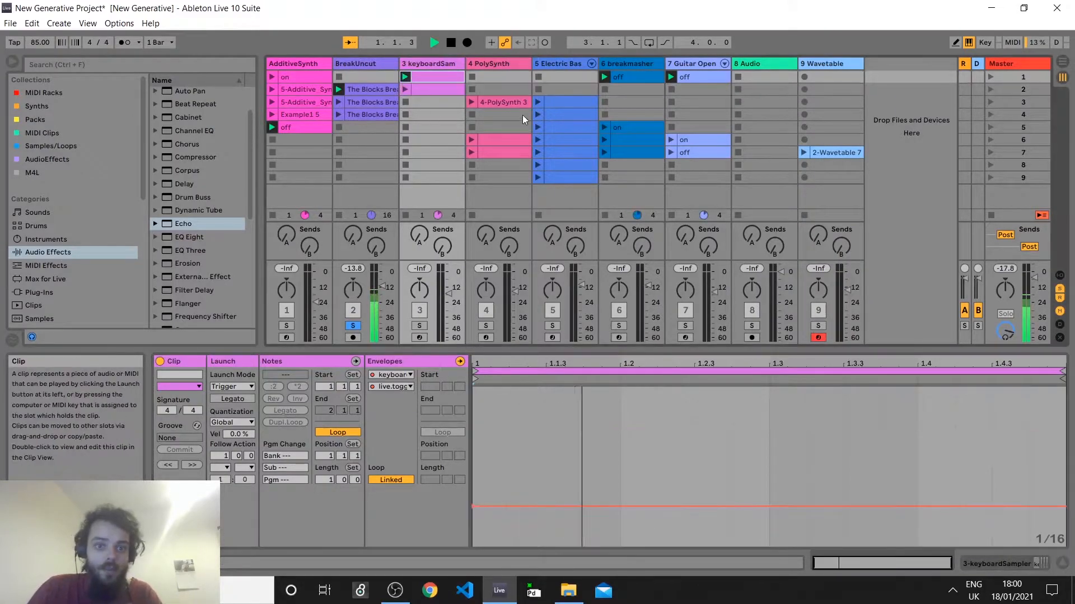
left_click(417, 327)
left_click(408, 86)
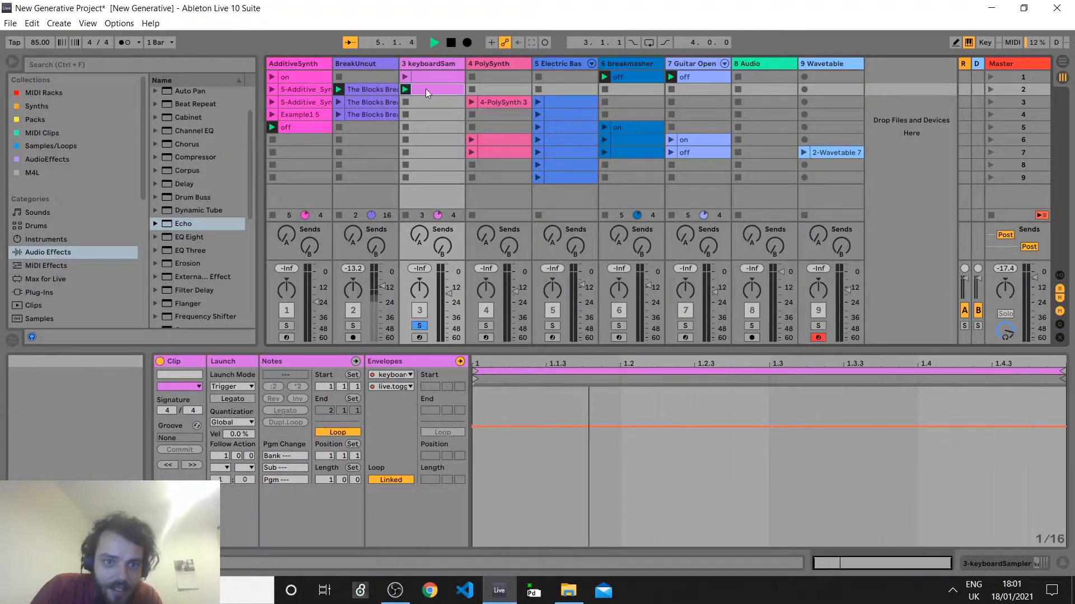
Show the keyboardSampler track's devices, switch the keyboardSampler device on and restart playback
left_click(425, 62)
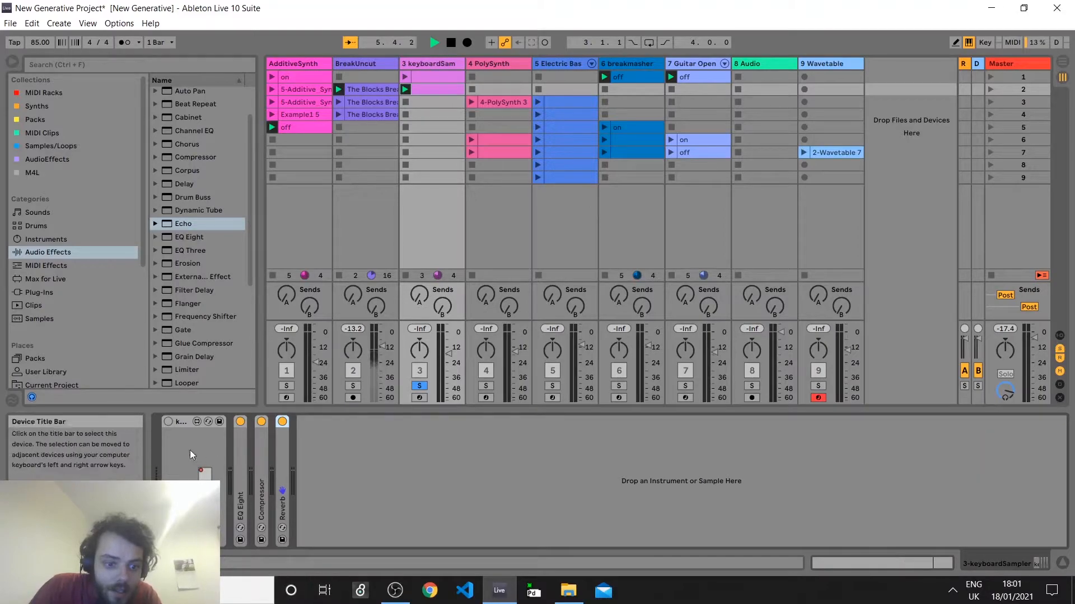
left_click(168, 422)
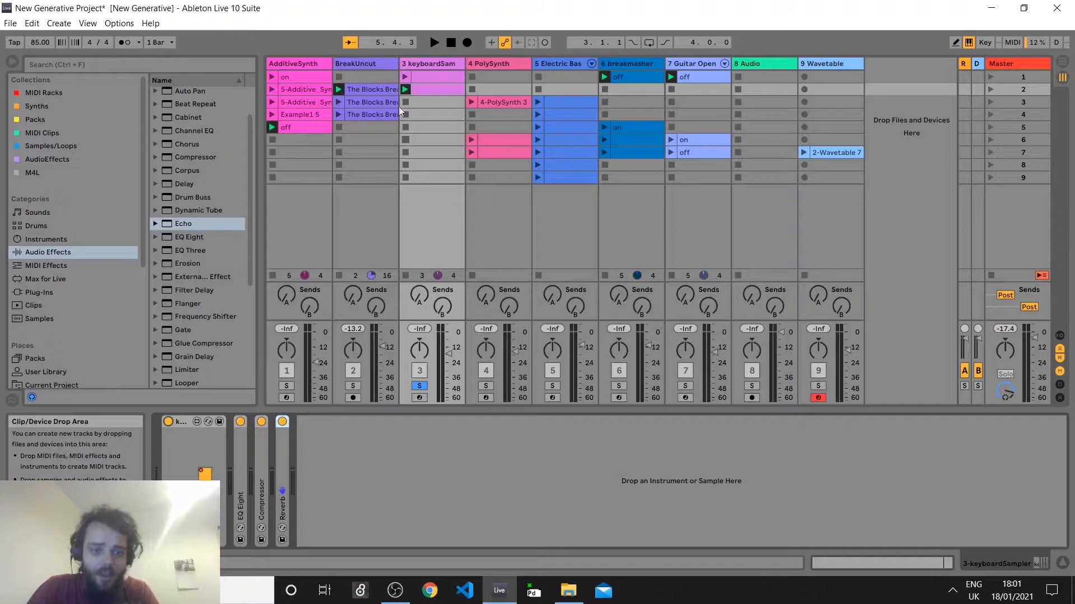
key("space")
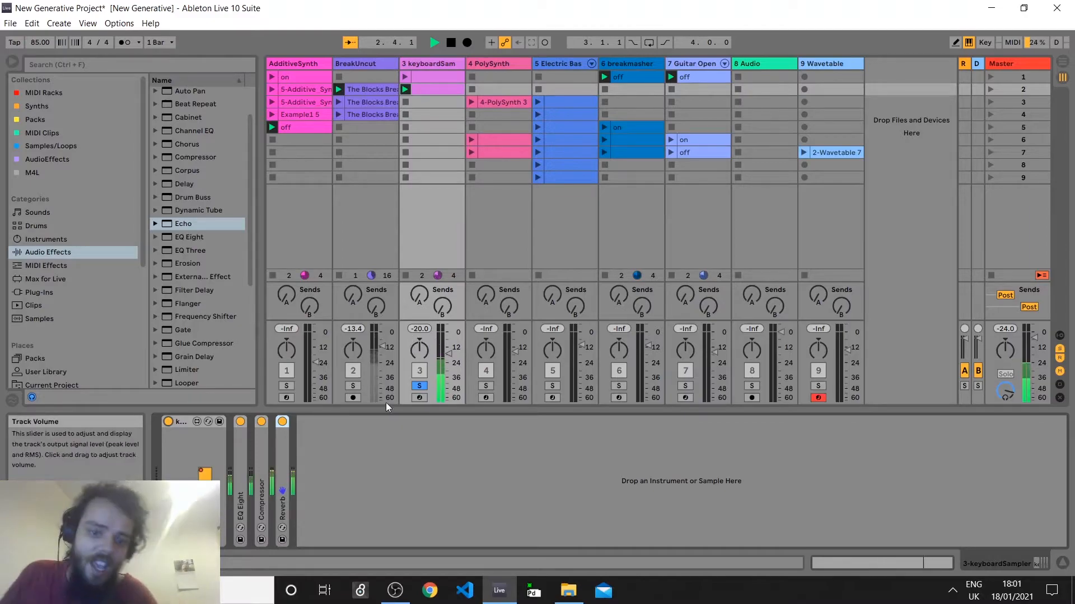
Name the keyboardSampler clips "off" in scene 1 and "on" in scene 2, and launch each one to test the switching
left_click(405, 76)
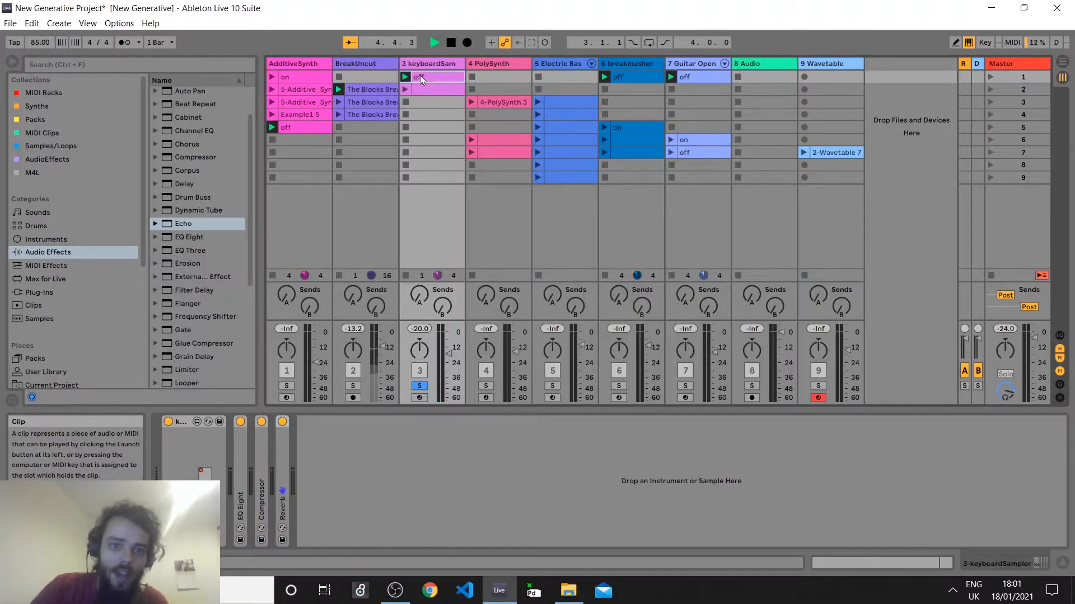
left_click(450, 91)
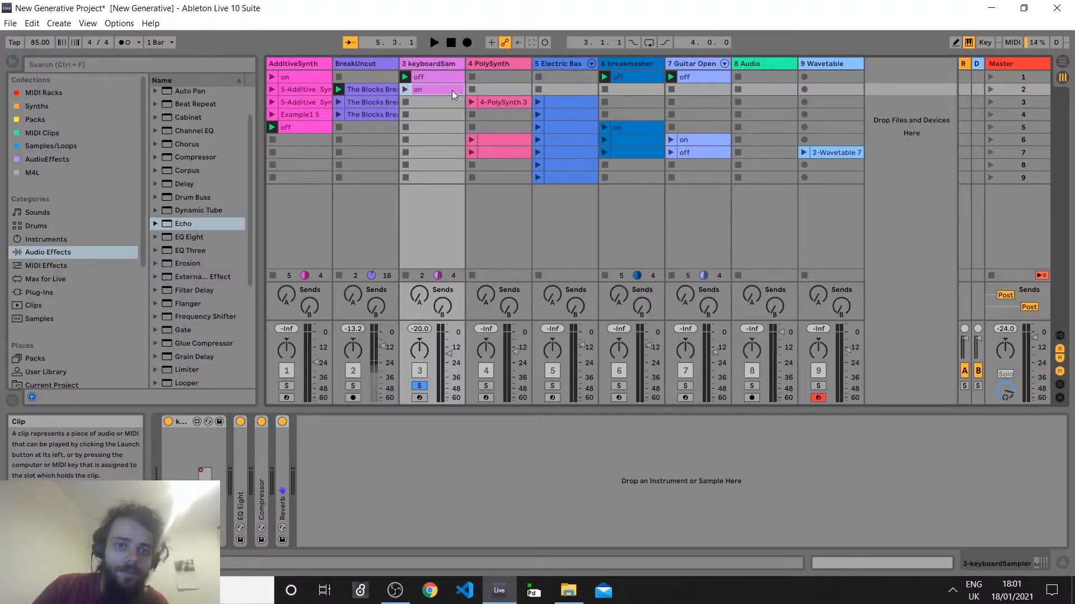
left_click(405, 89)
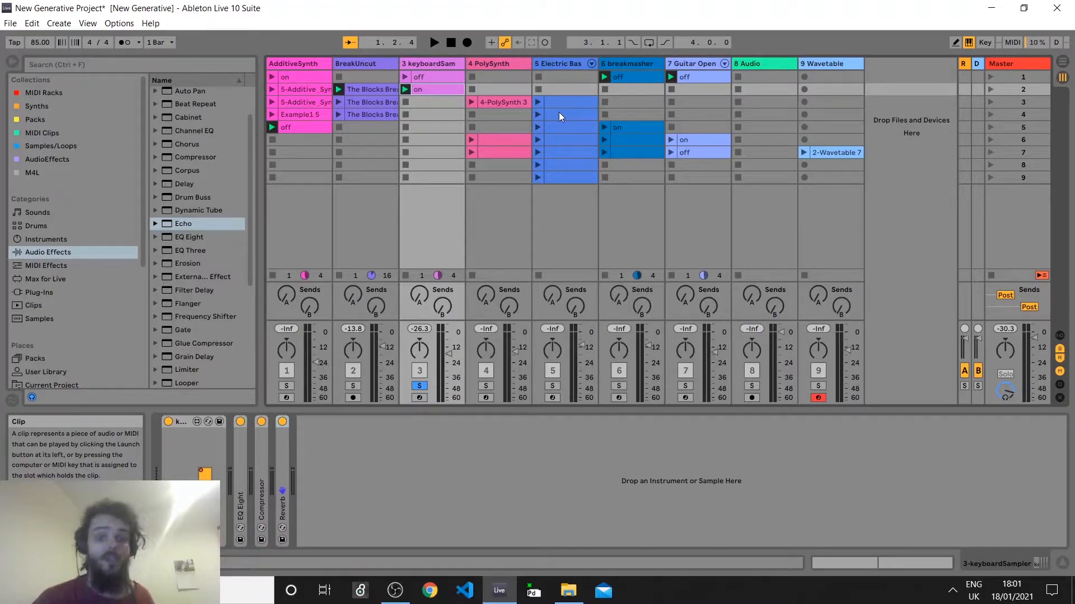
Solo the PolySynth track and display its device chain, checking the keyboardSampler track's devices in between
left_click(483, 64)
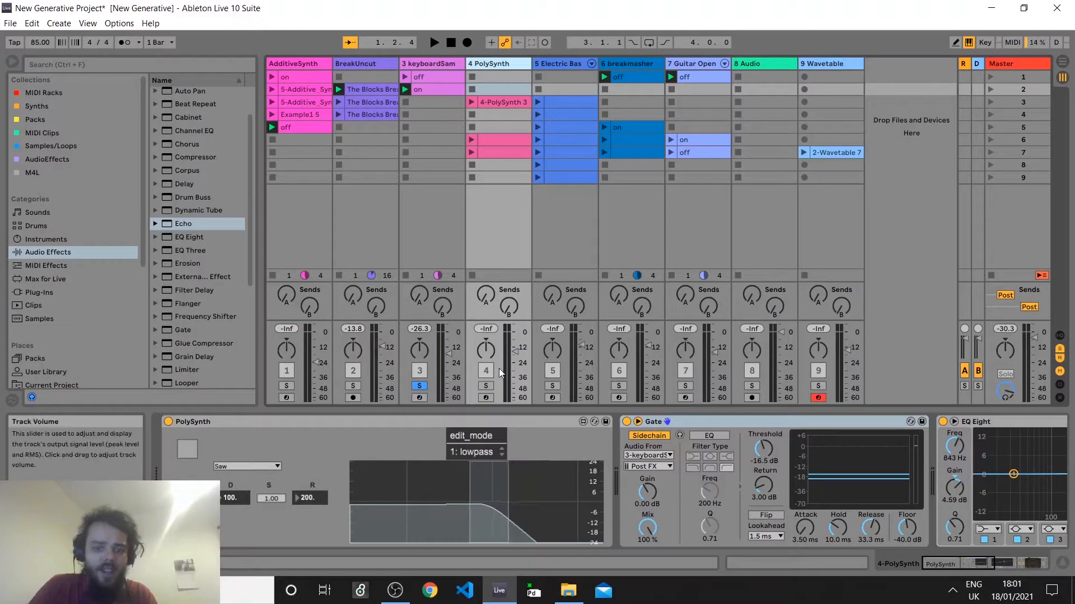
left_click(492, 386)
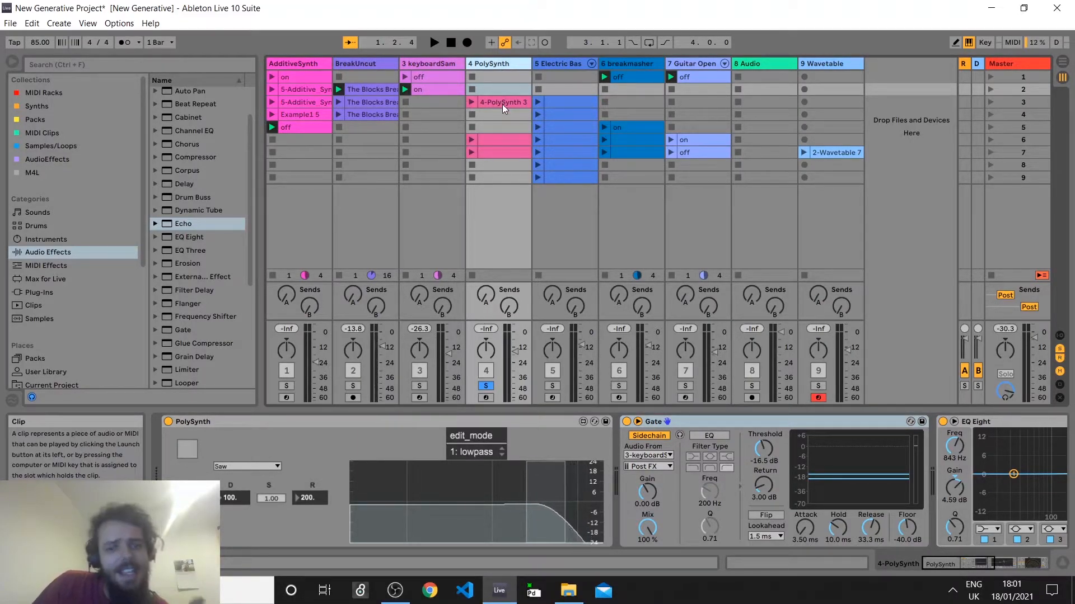
left_click(447, 64)
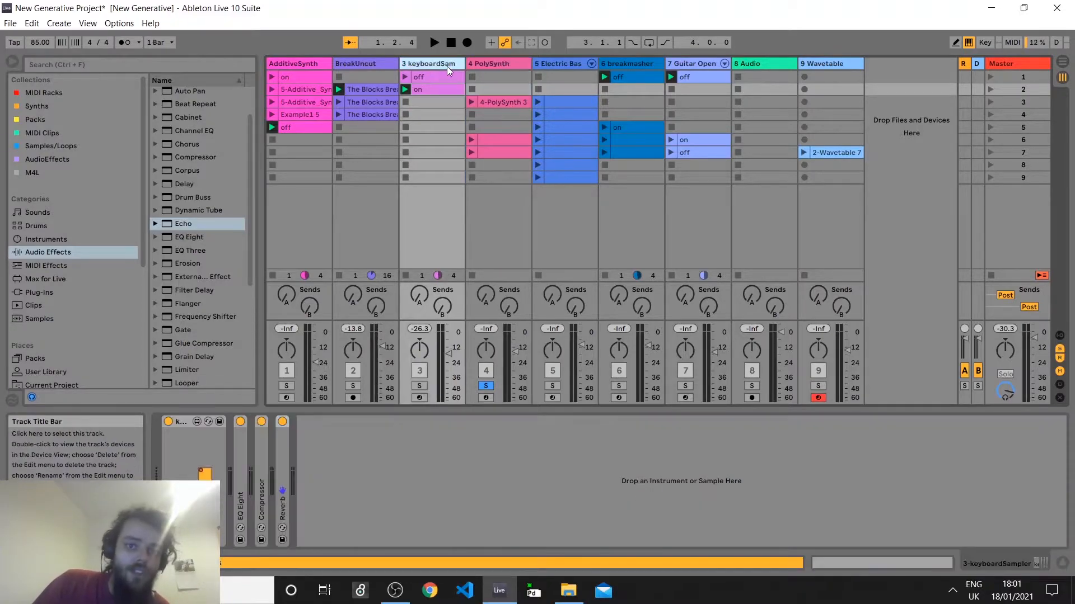
left_click(480, 65)
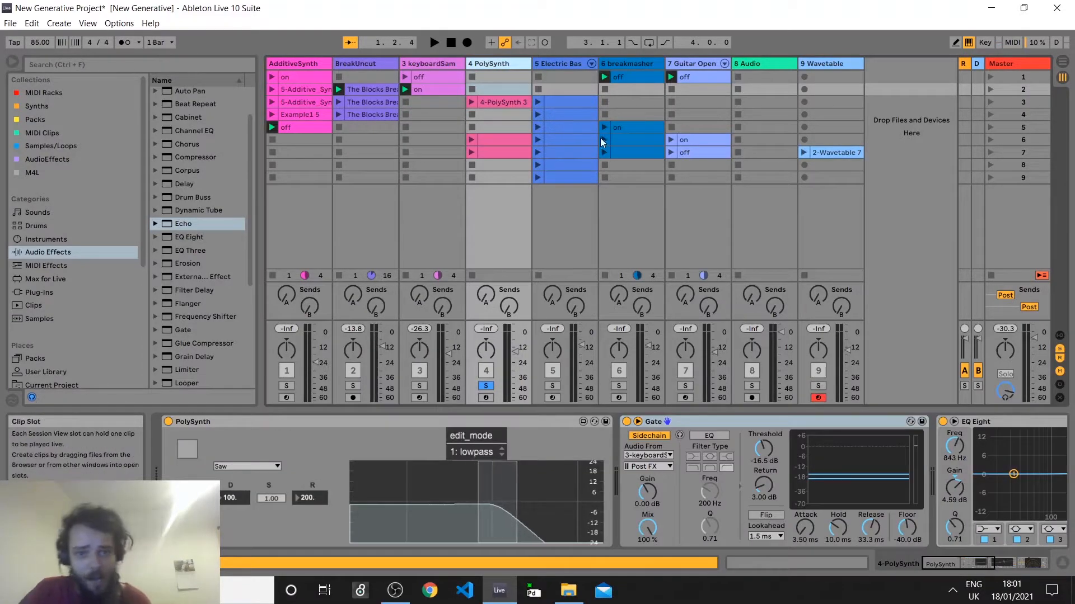
View the notes of the 4-PolySynth 3 clip in an enlarged clip view, and launch the clip with the track's devices displayed
left_click(486, 104)
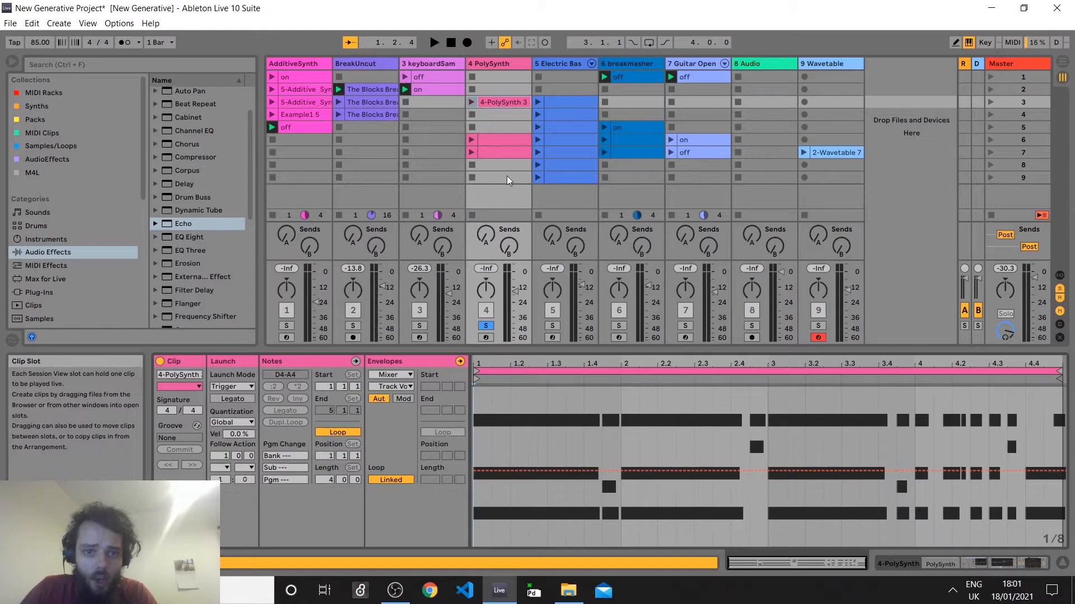
left_click_drag(580, 352, 582, 291)
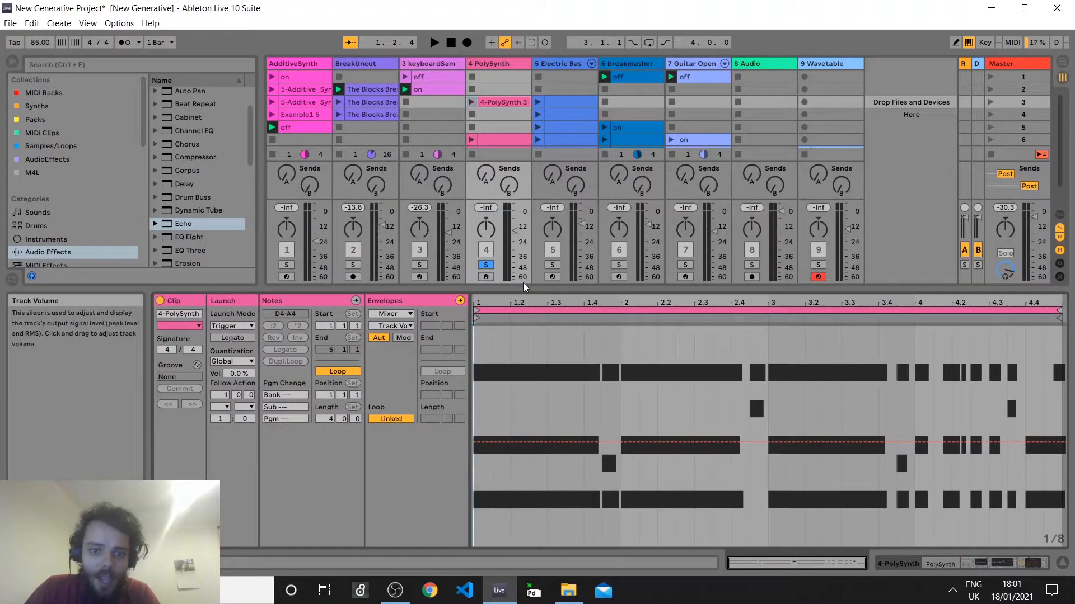
left_click(506, 63)
left_click(472, 102)
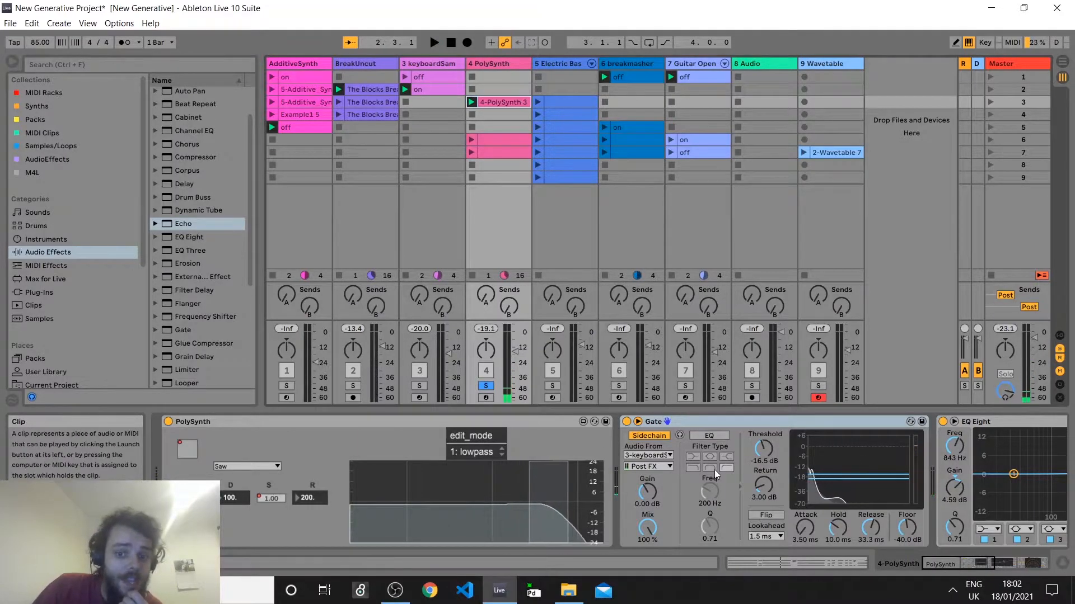
Compare PolySynth playback with its keyboardSampler-sidechained Gate switched off and back on
left_click(424, 59)
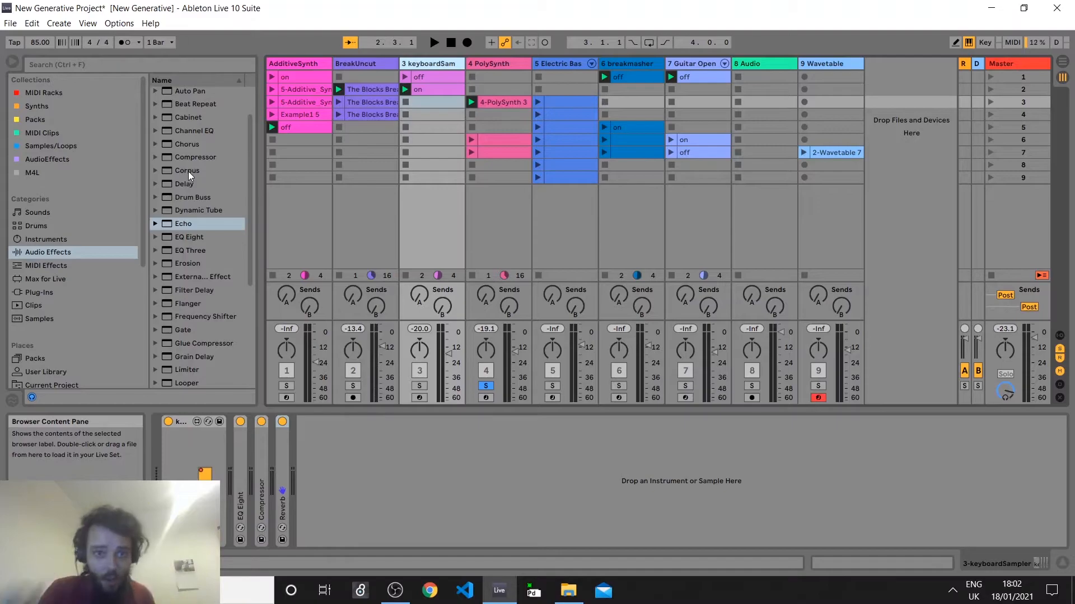
left_click(493, 61)
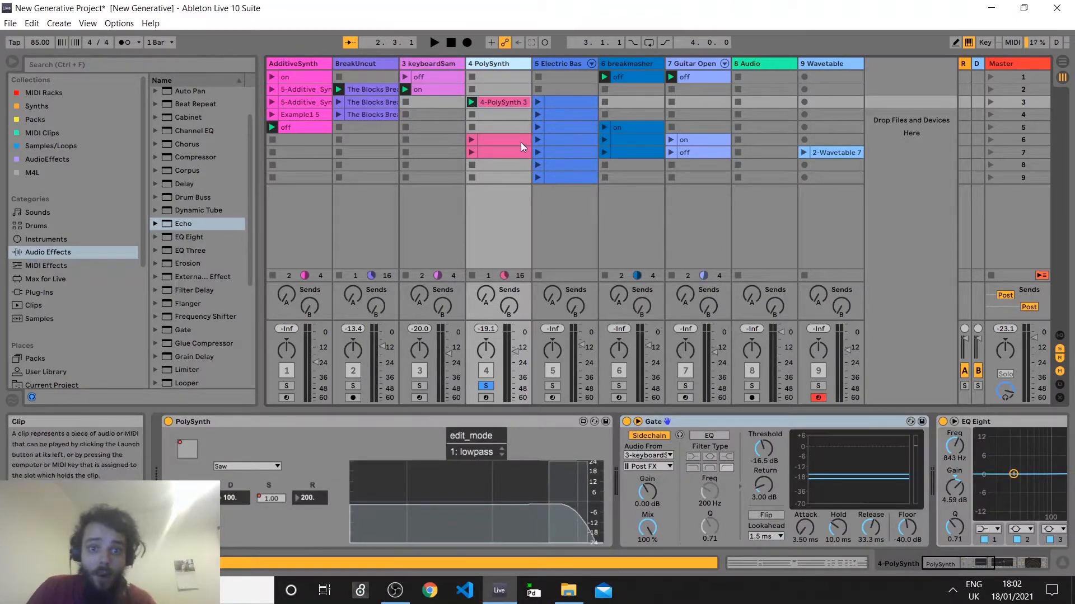
left_click(626, 422)
key("space")
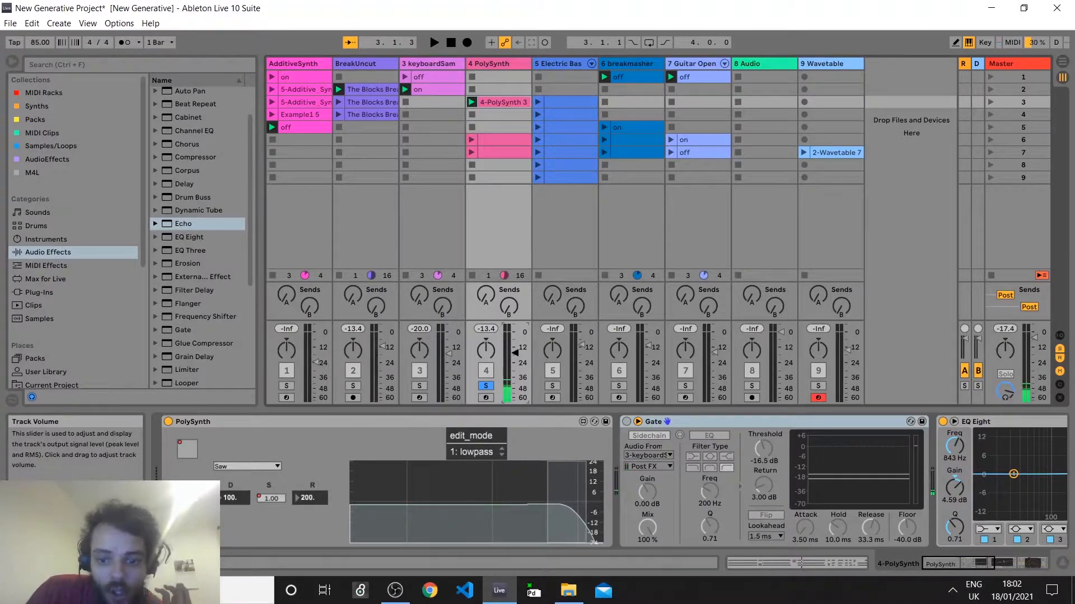
left_click(627, 422)
key("space")
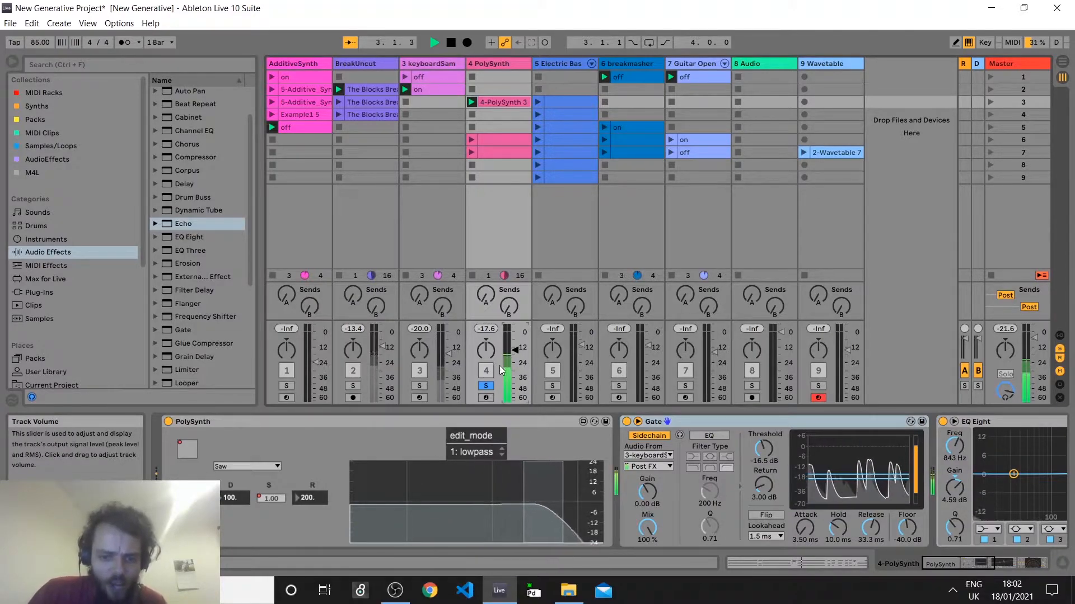
Play keyboardSampler soloed alone and together with PolySynth, stopping playback and clearing the solos at the end
left_click(423, 387)
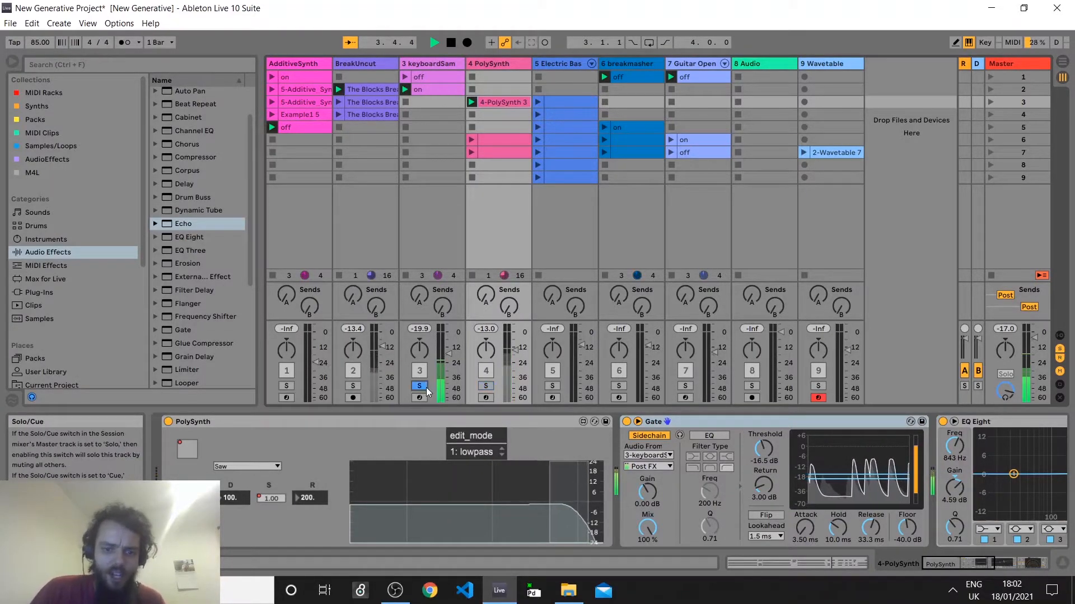
left_click(486, 386, "ctrl")
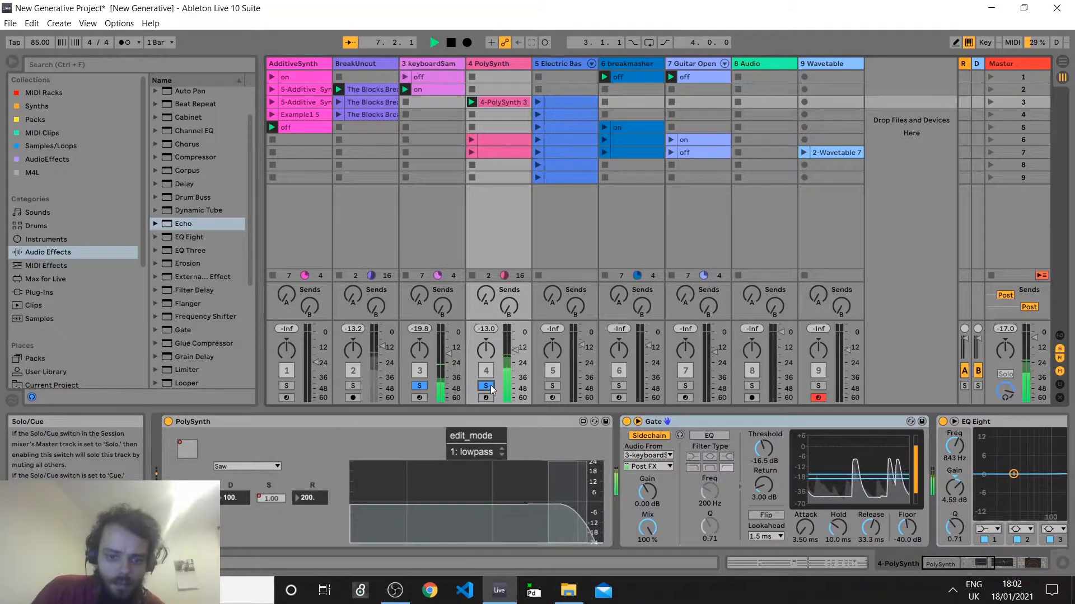
key("space")
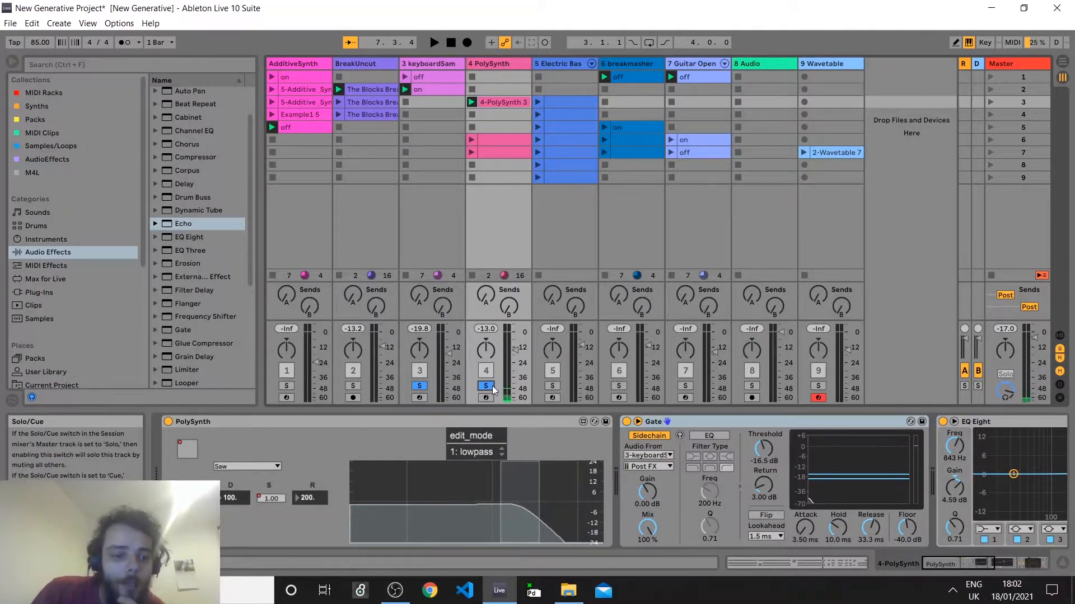
left_click(491, 387)
Review the notes of the 4-PolySynth 3 clip in the clip view and select the PolySynth track
left_click(322, 507)
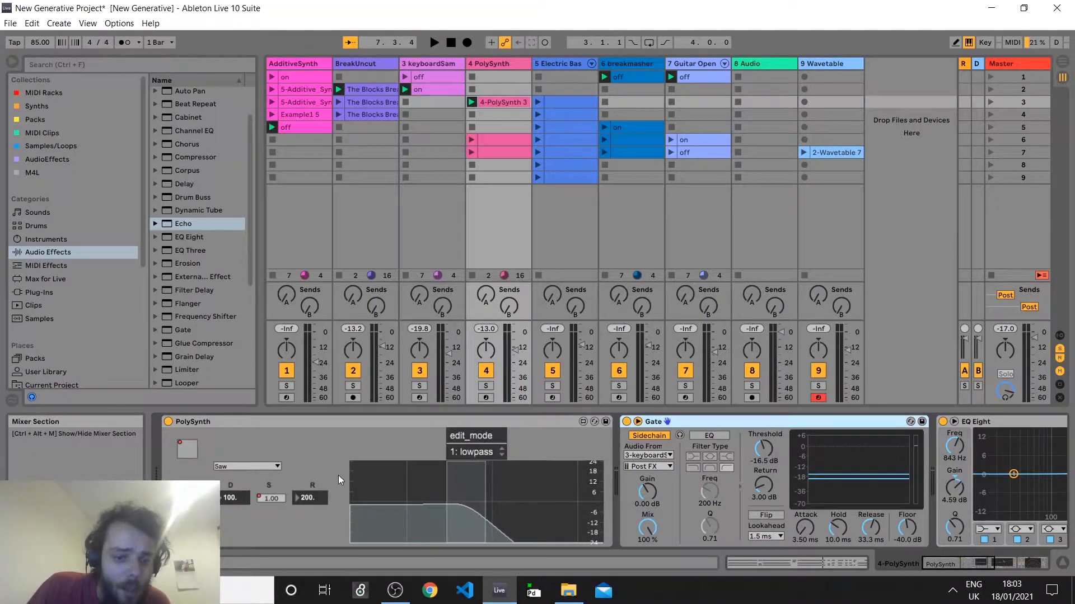
double_click(490, 103)
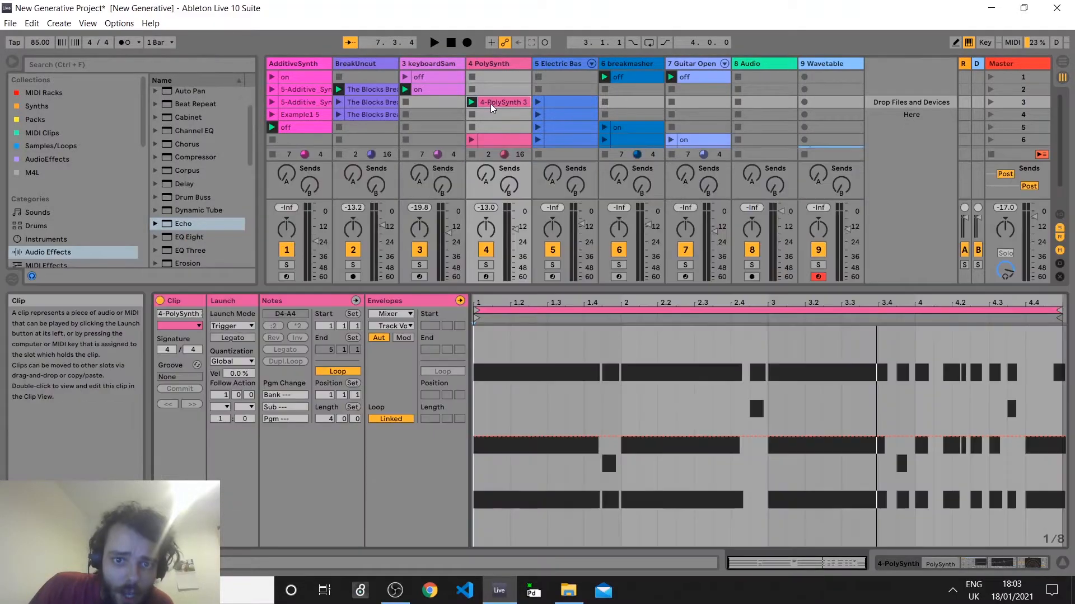
left_click(485, 65)
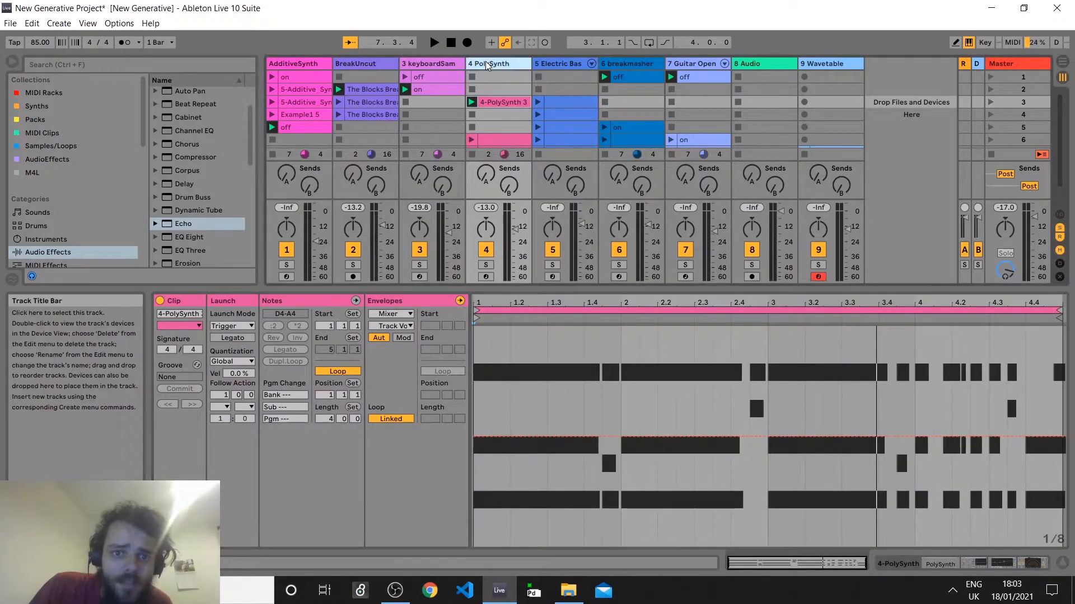
Play the 4-PolySynth 3 clip with the track's devices displayed, stop the PolySynth track's clip, and stop playback
double_click(452, 65)
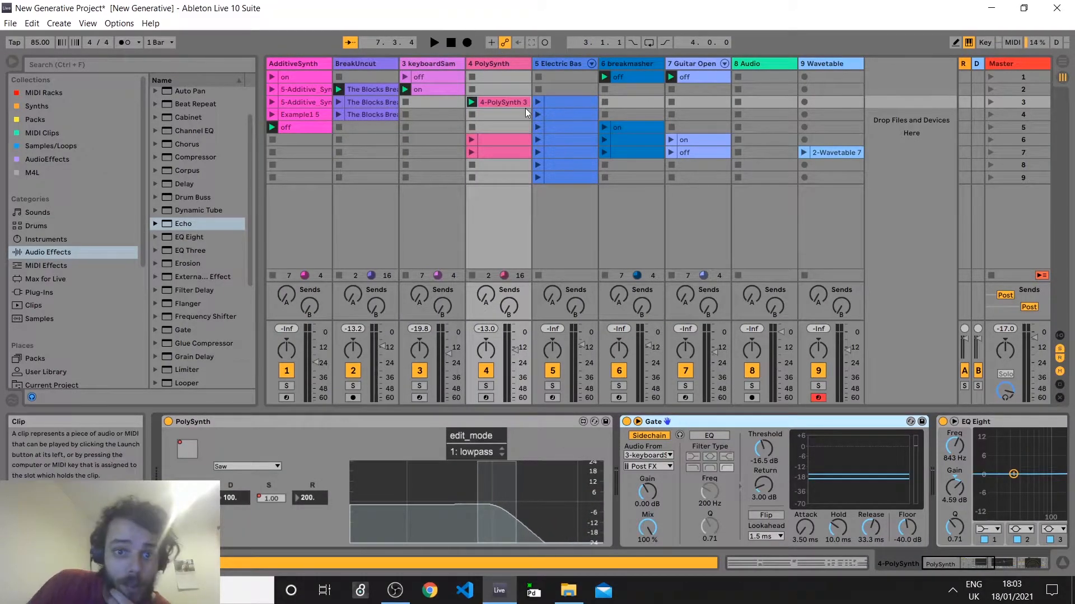
left_click(470, 102)
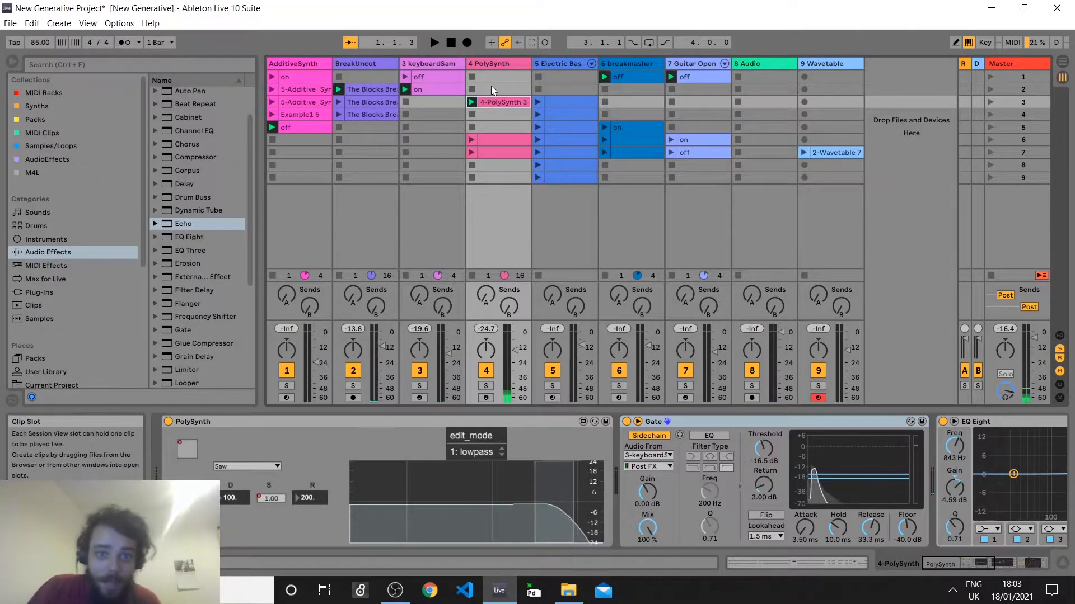
left_click(474, 88)
key("space")
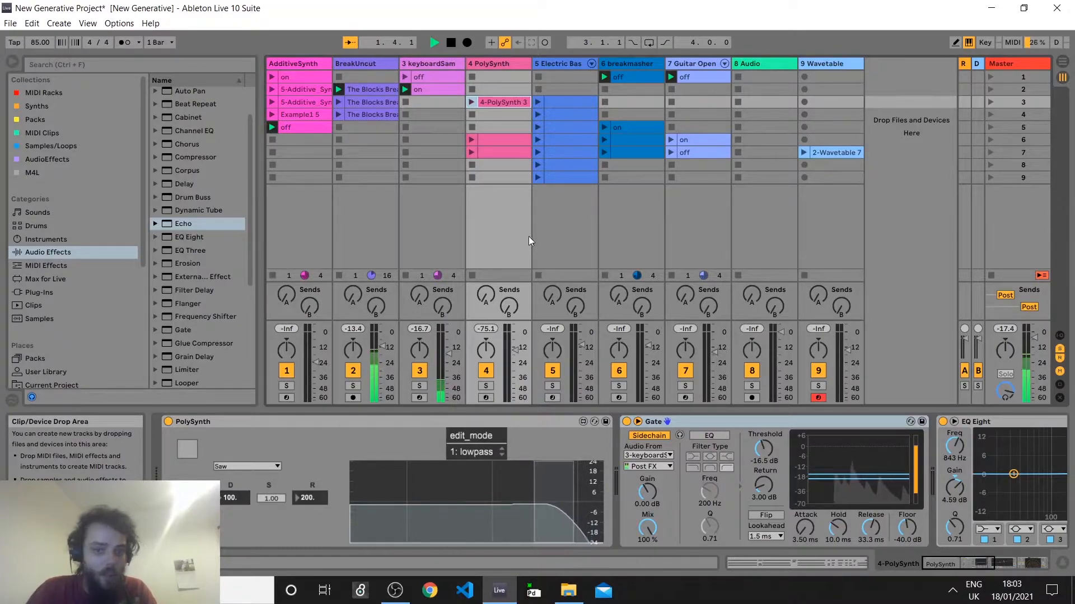
key("space")
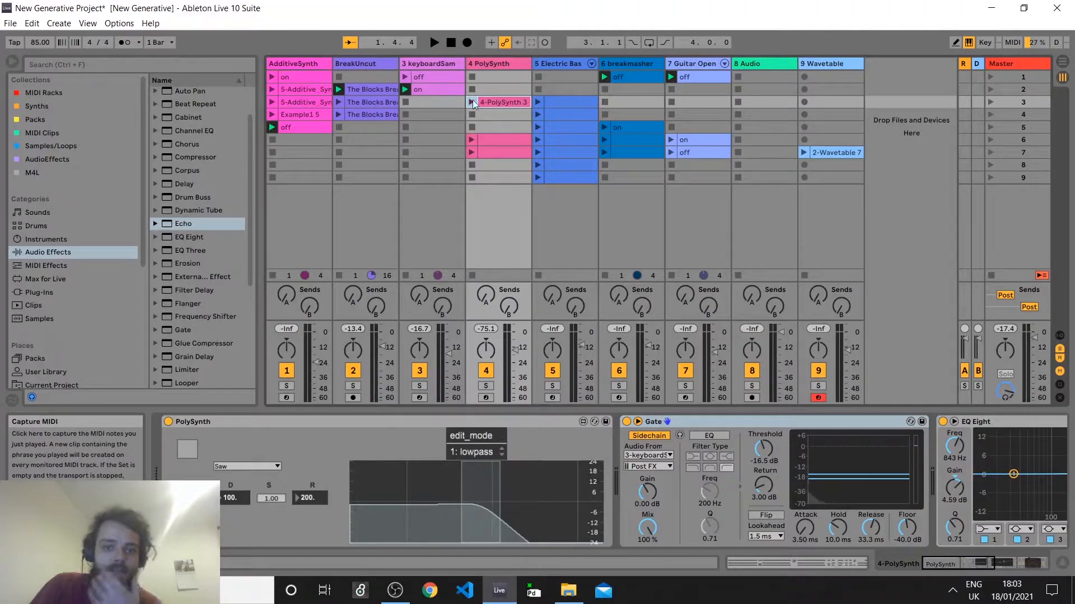
Launch the unnamed PolySynth dummy clip in scene 6, display the track's devices, and solo the track
left_click(490, 127)
left_click(482, 145)
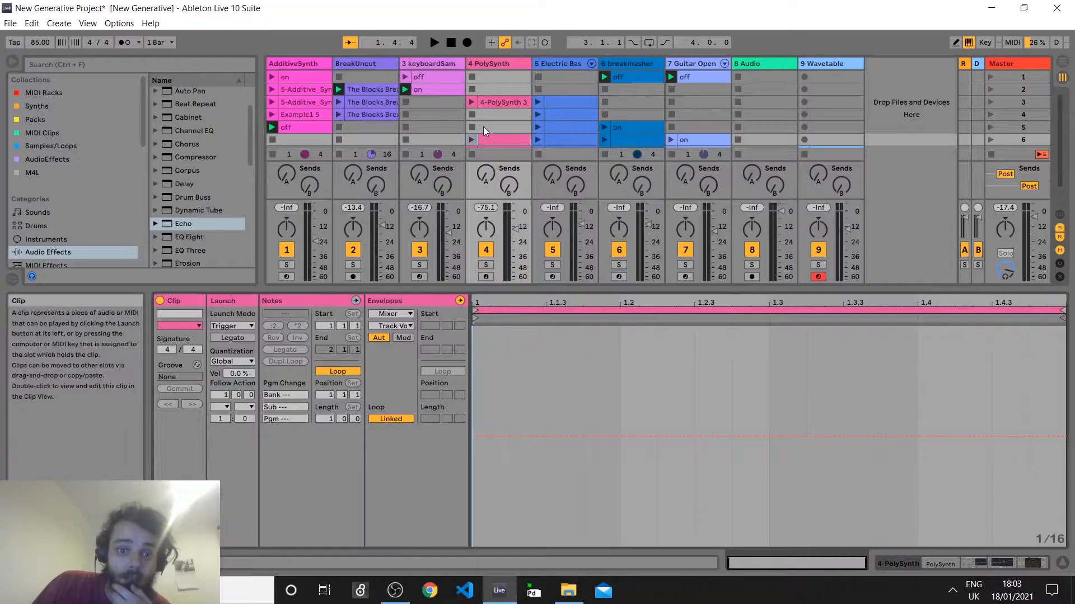
scroll(480, 136, "down", 1)
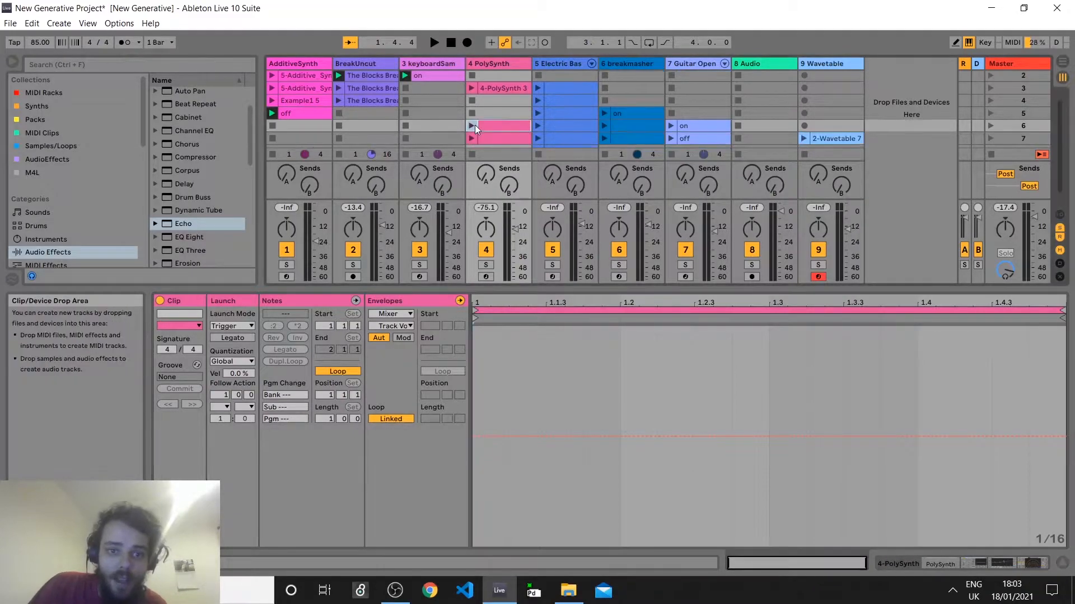
left_click(473, 124)
left_click(482, 63)
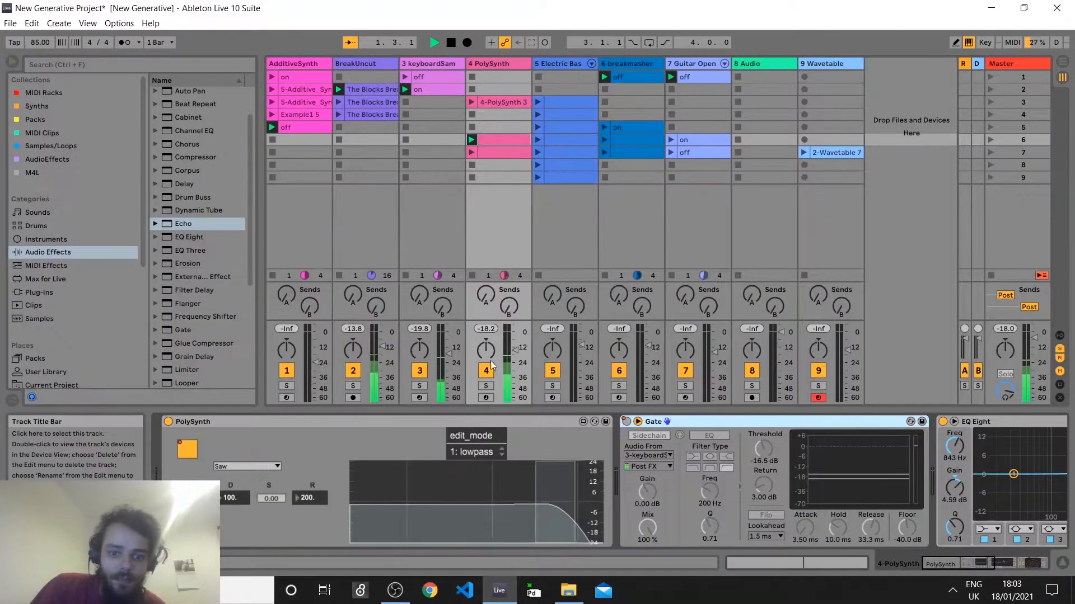
left_click(487, 386)
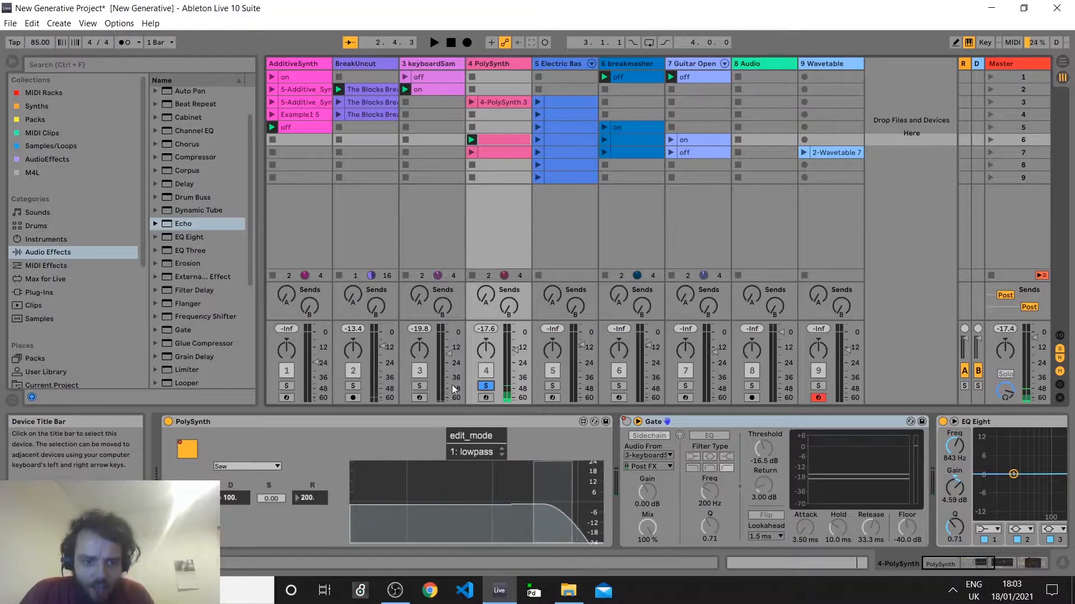
Open the PolySynth device in a maximized Max editor, switch to the patching view, and examine its chord generator and synth sections
left_click(583, 423)
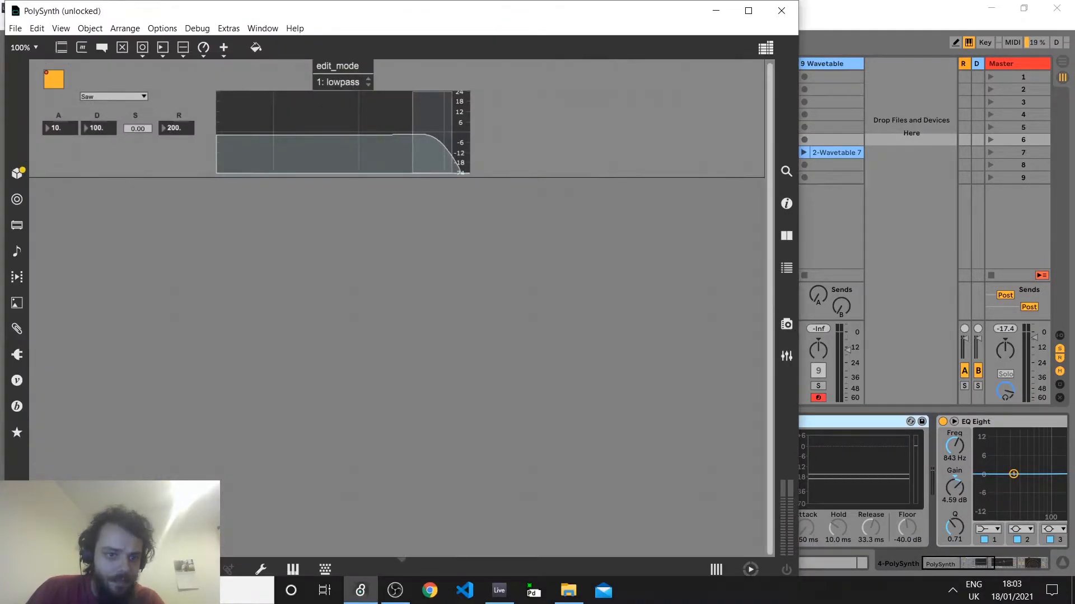
key("ctrl+alt+e")
left_click(748, 10)
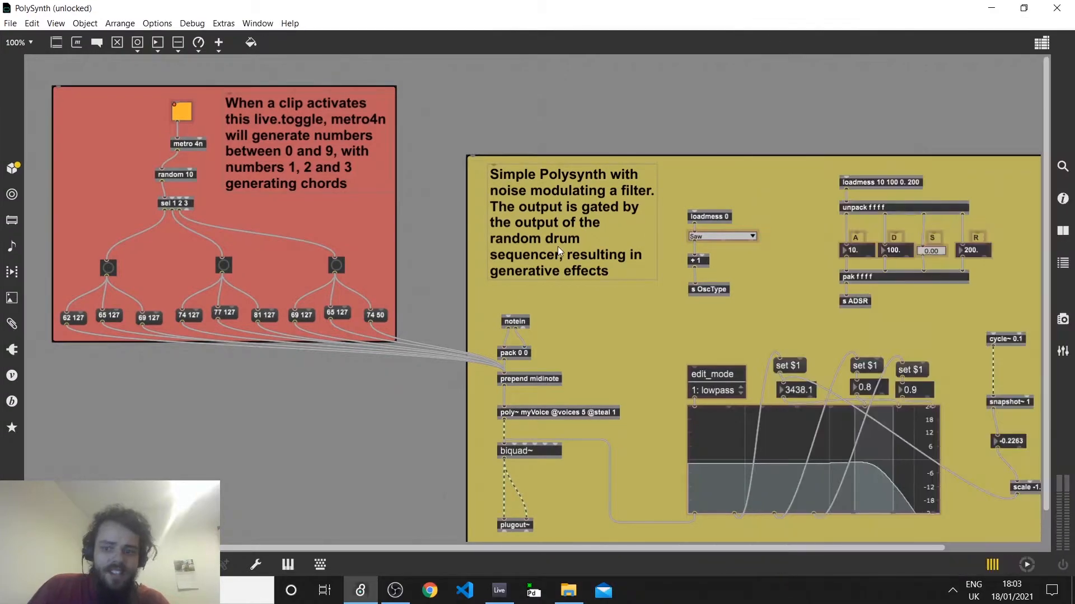
scroll(558, 246, "down", 1)
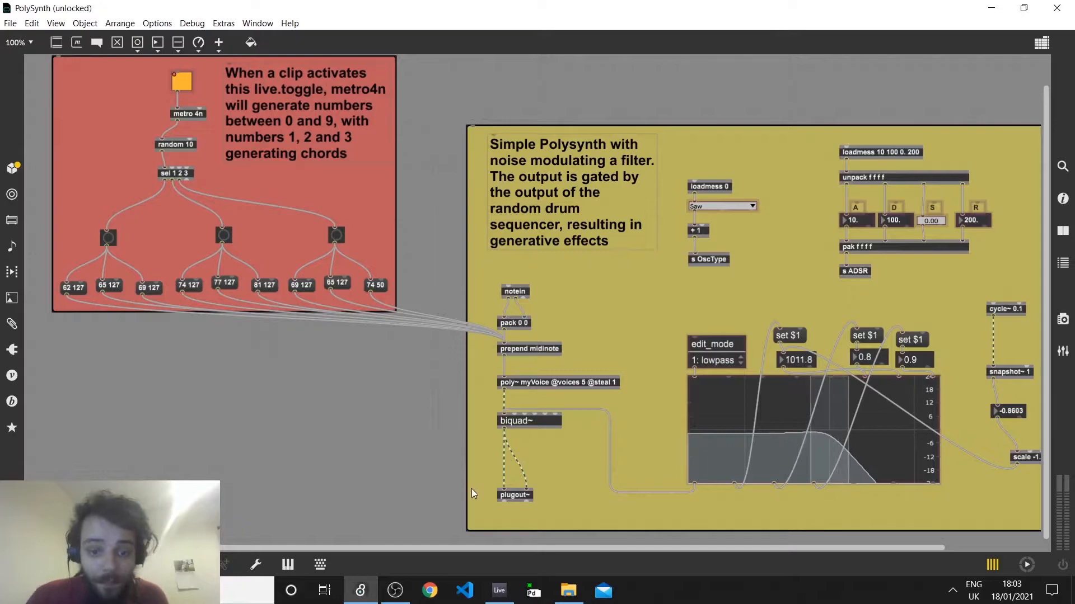
scroll(607, 529, "right", 3)
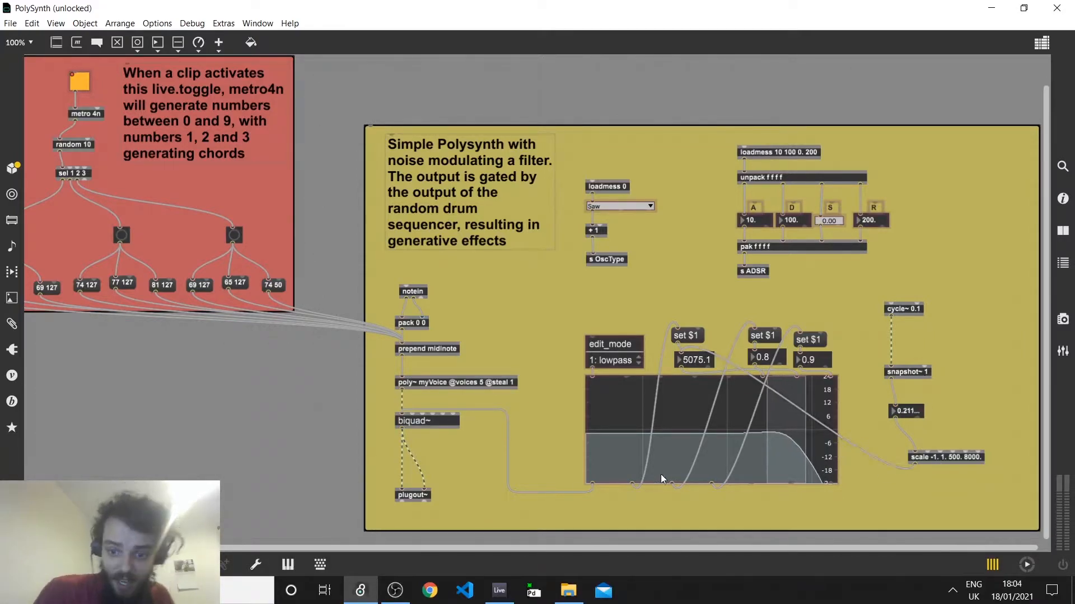
left_click_drag(685, 549, 294, 548)
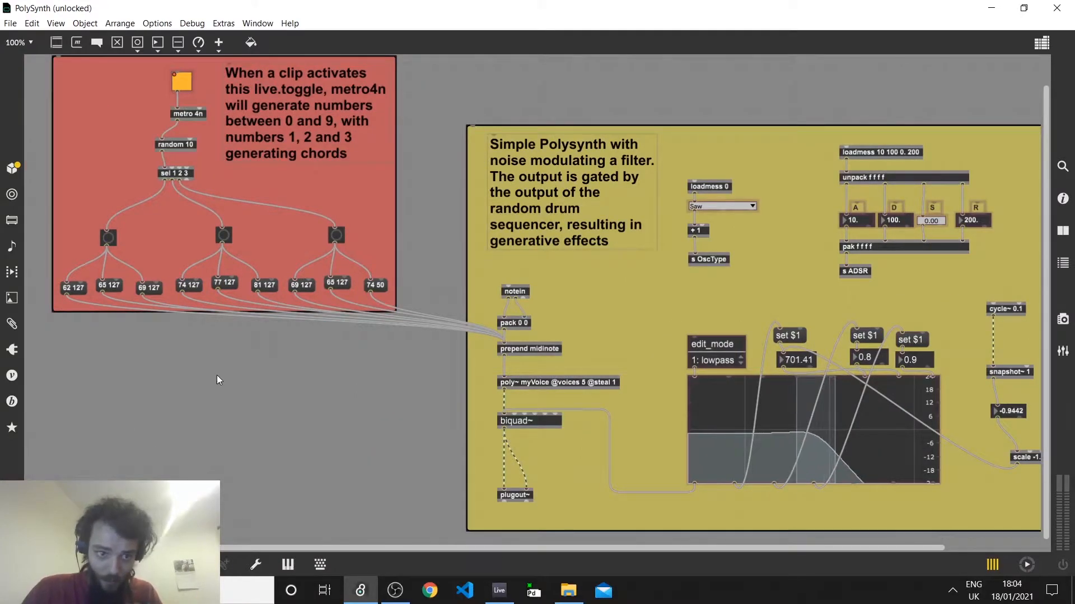
scroll(216, 378, "up", 2)
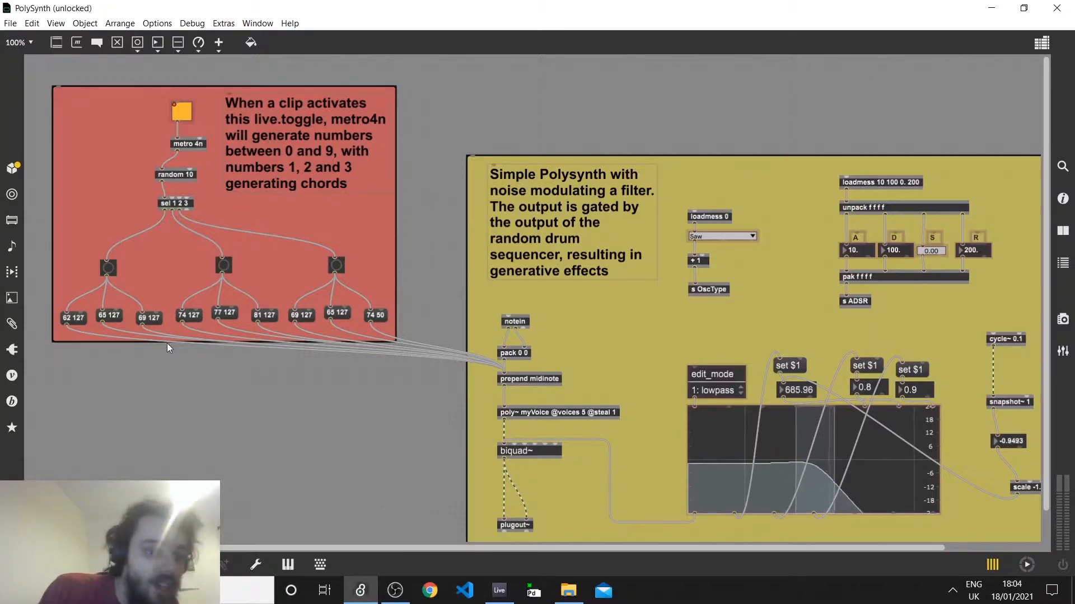
Lock the PolySynth patch and close its editor without saving the changes
right_click(60, 395)
left_click(336, 442)
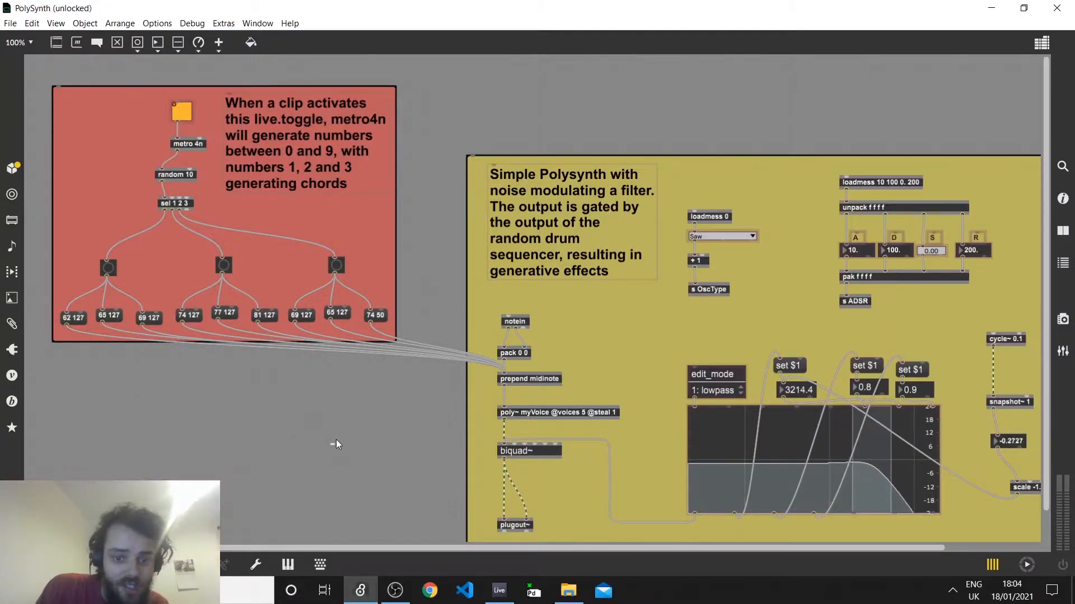
left_click_drag(524, 381, 526, 385)
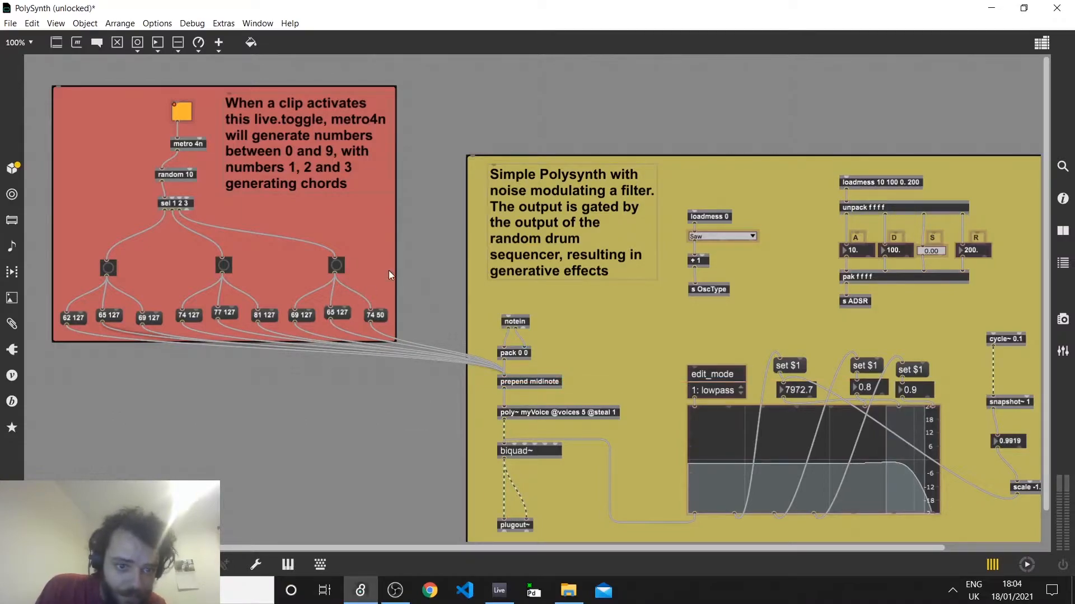
key("ctrl+e")
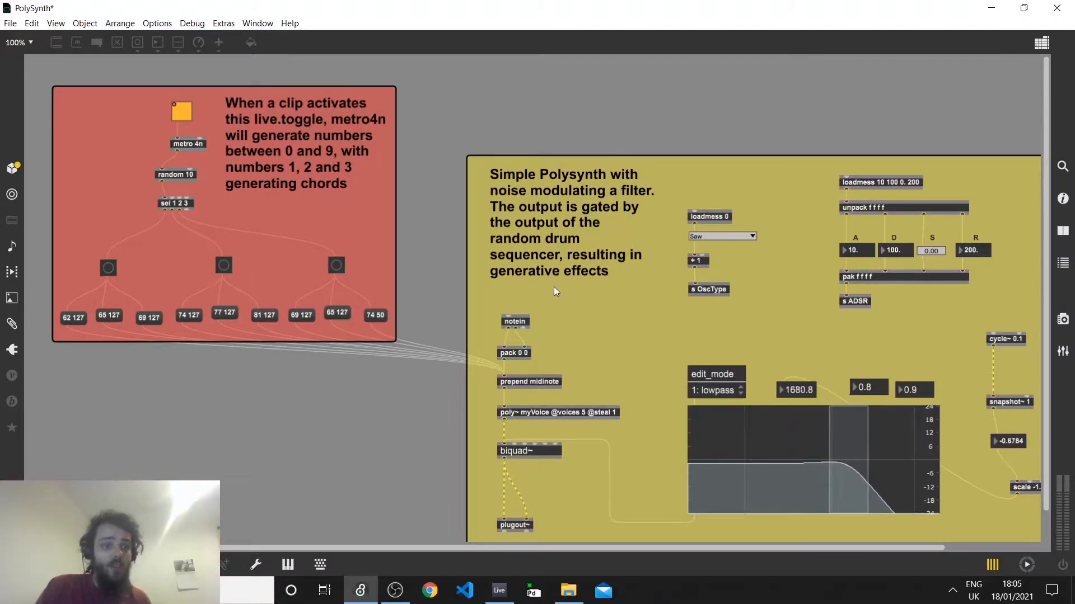
left_click(1057, 8)
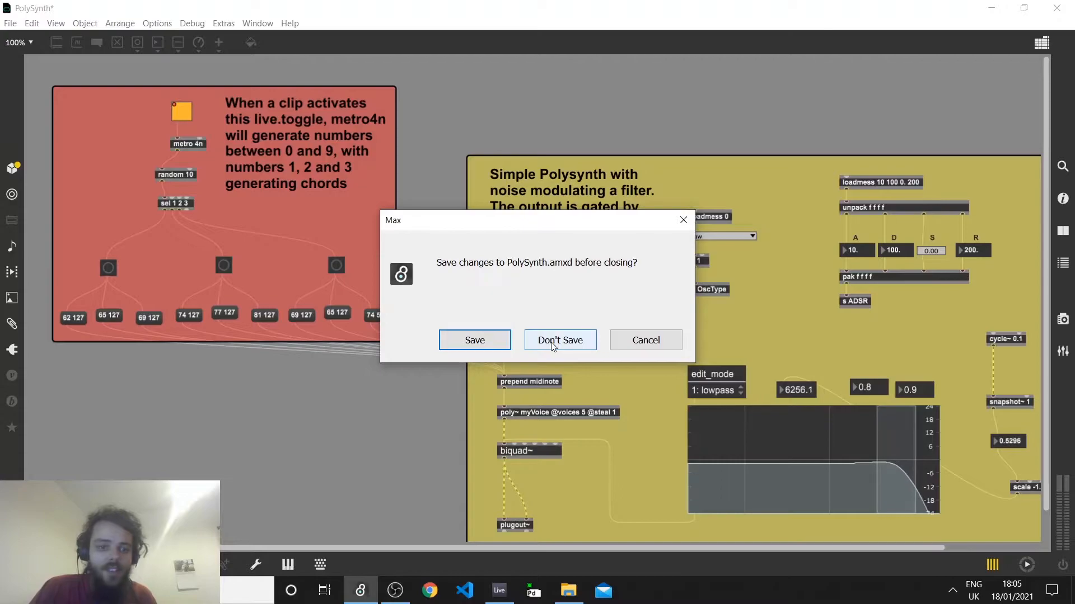
left_click(552, 343)
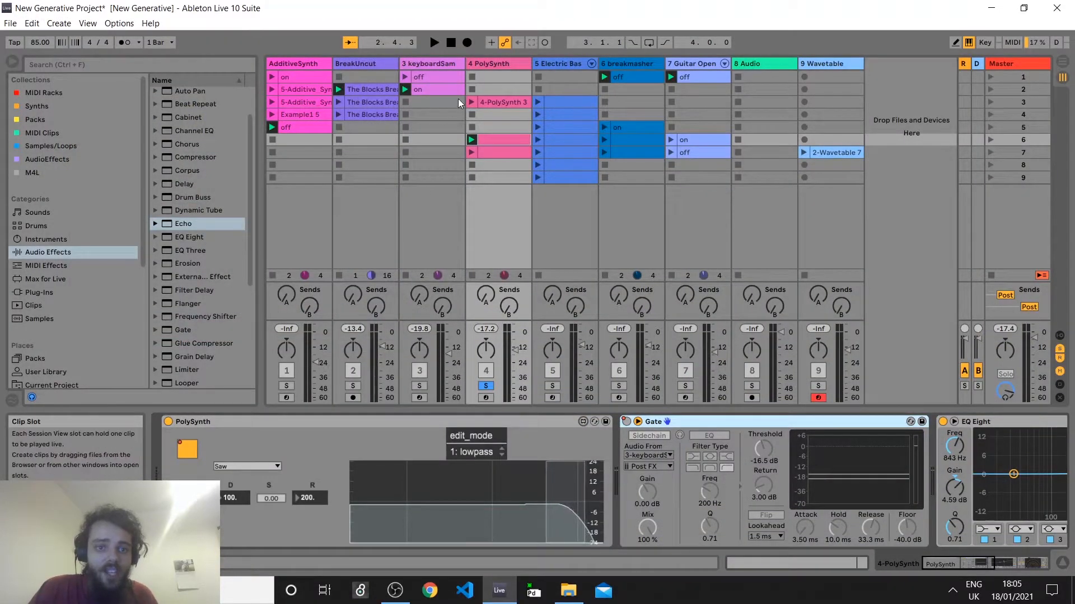
Review the keyboardSampler devices, PolySynth's instrument and Gate, and the notes of the 4-PolySynth 3 clip
left_click(431, 64)
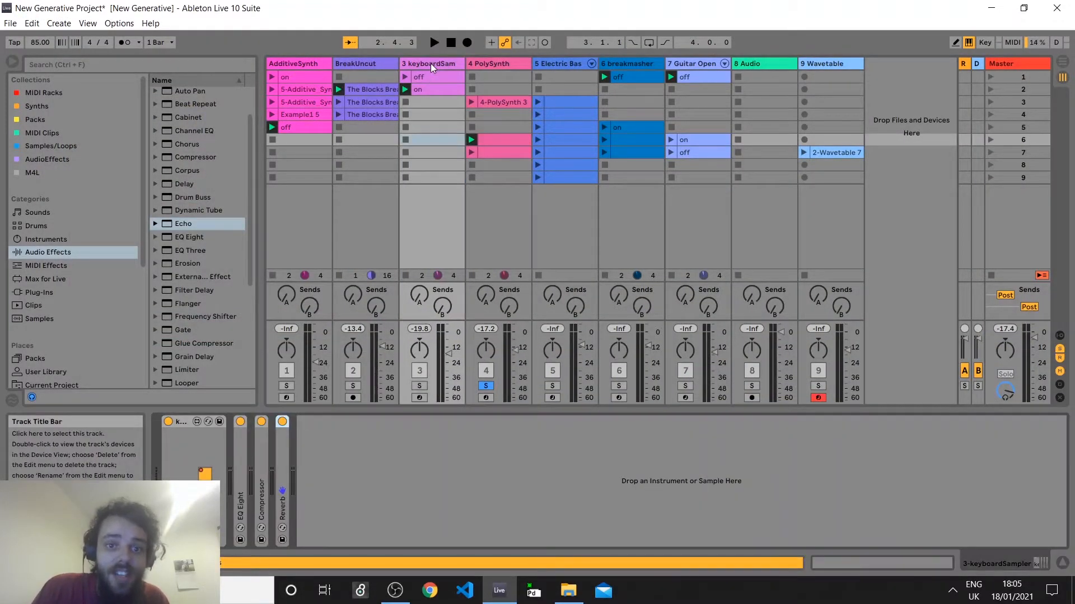
left_click(492, 62)
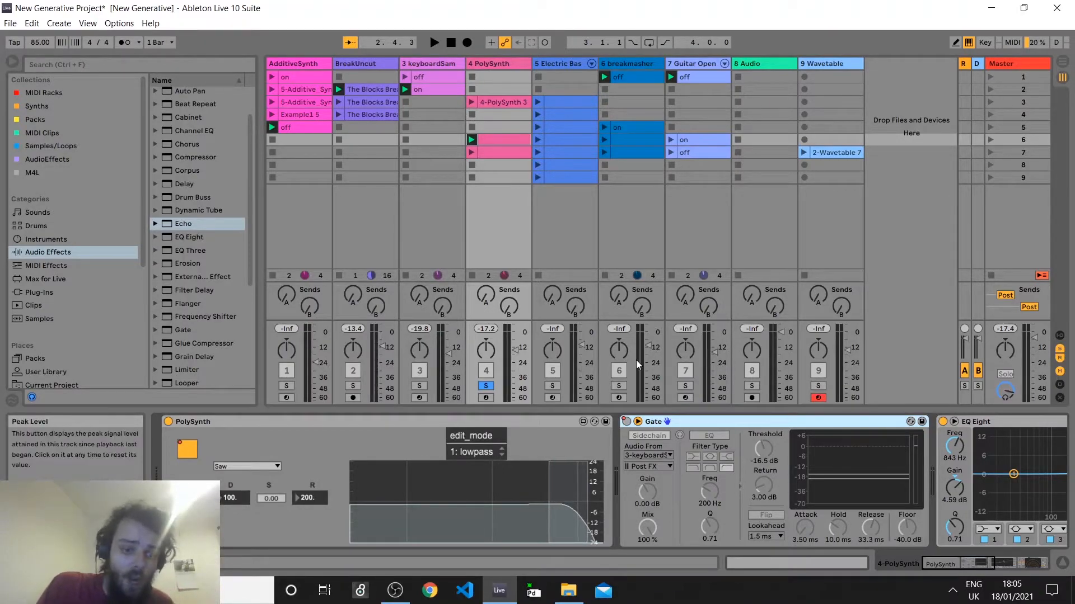
left_click(279, 426)
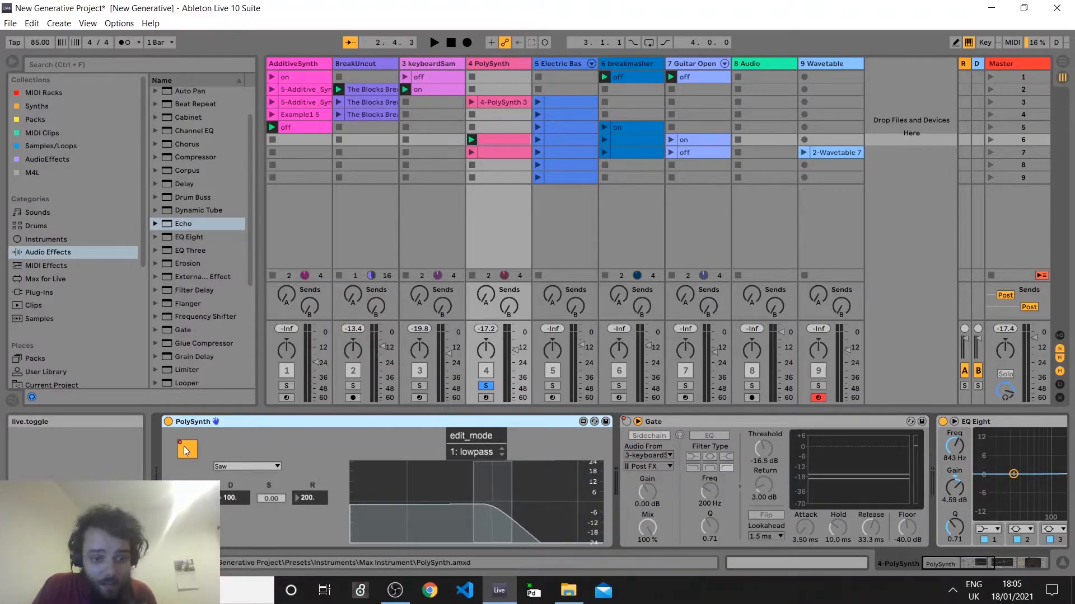
left_click(670, 416)
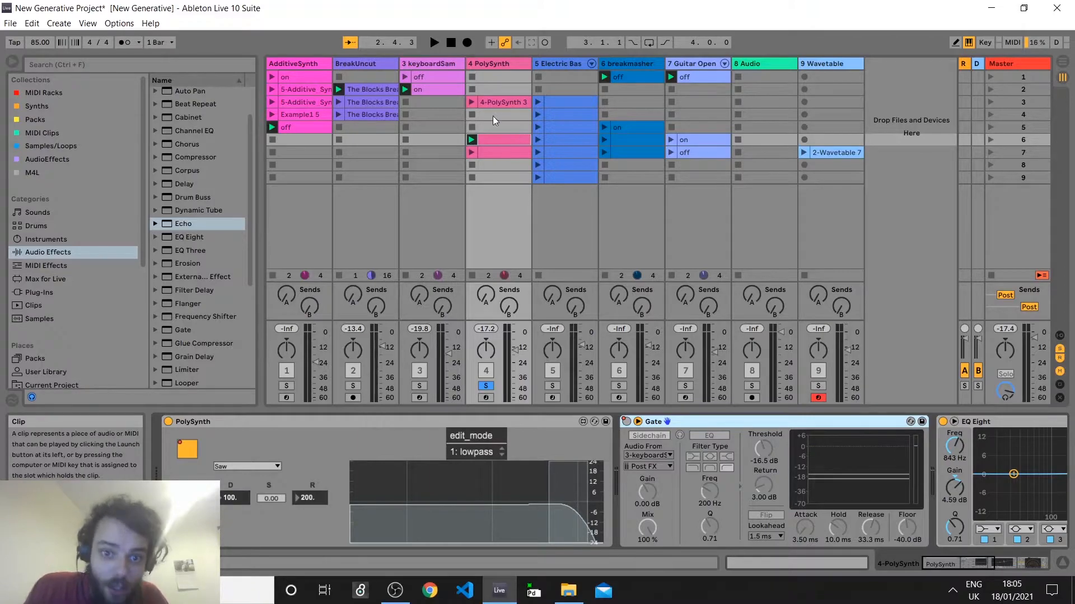
left_click(481, 103)
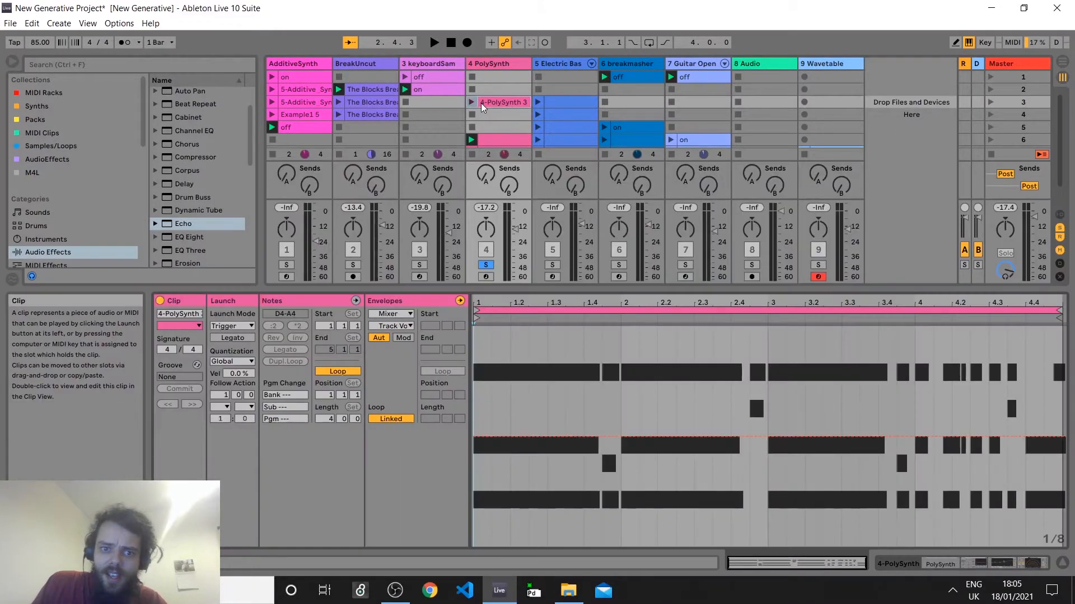
left_click(492, 63)
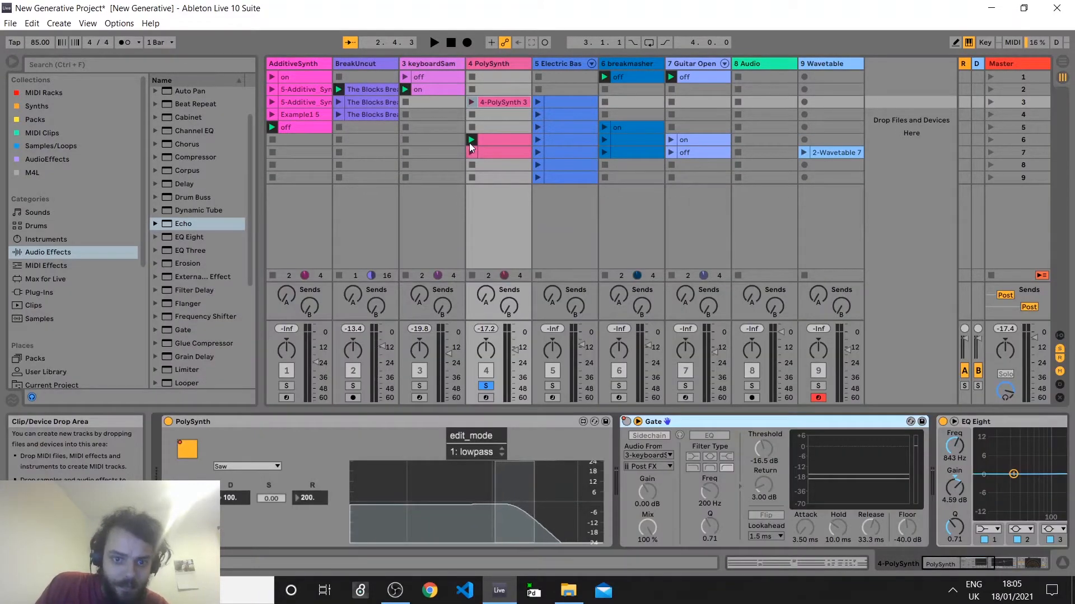
Inspect the 4-PolySynth 3 clip's envelopes for the PolySynth device's live.numbox and live.toggle parameters
left_click(491, 103)
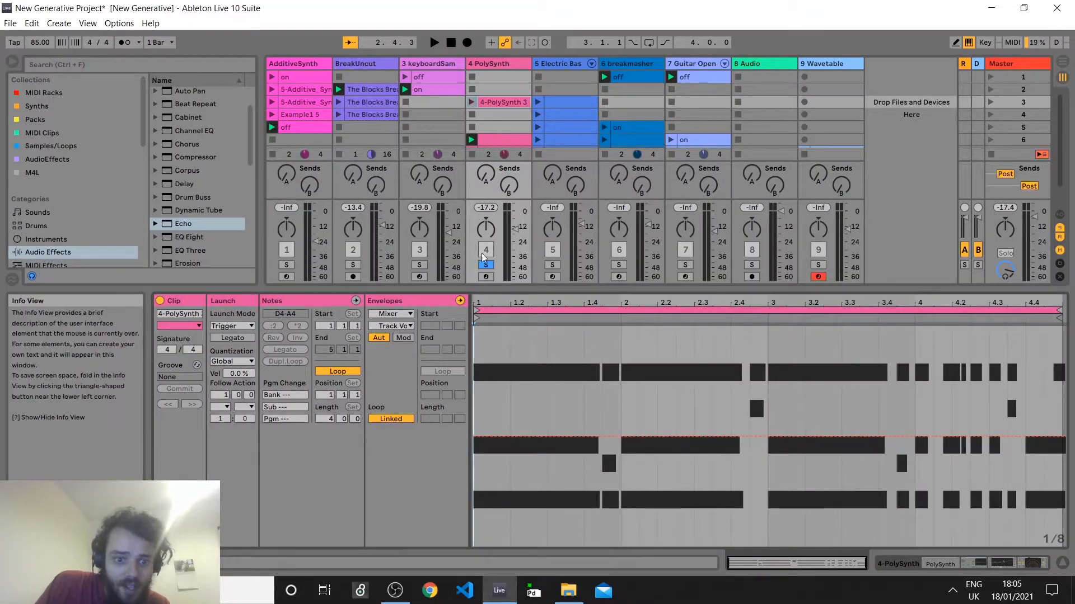
left_click(390, 314)
left_click(388, 336)
left_click(398, 325)
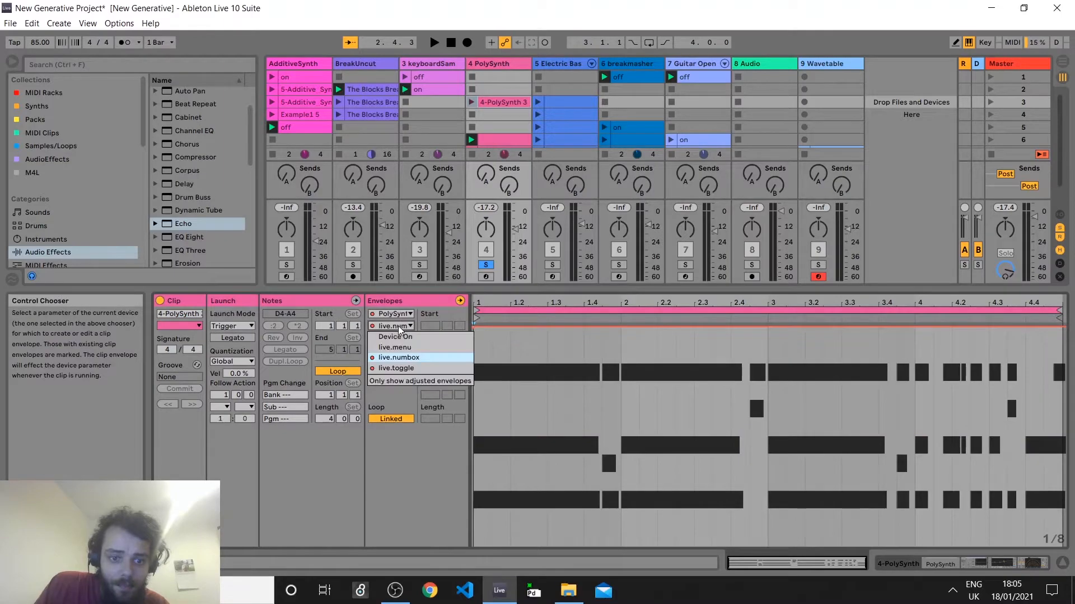
left_click(407, 356)
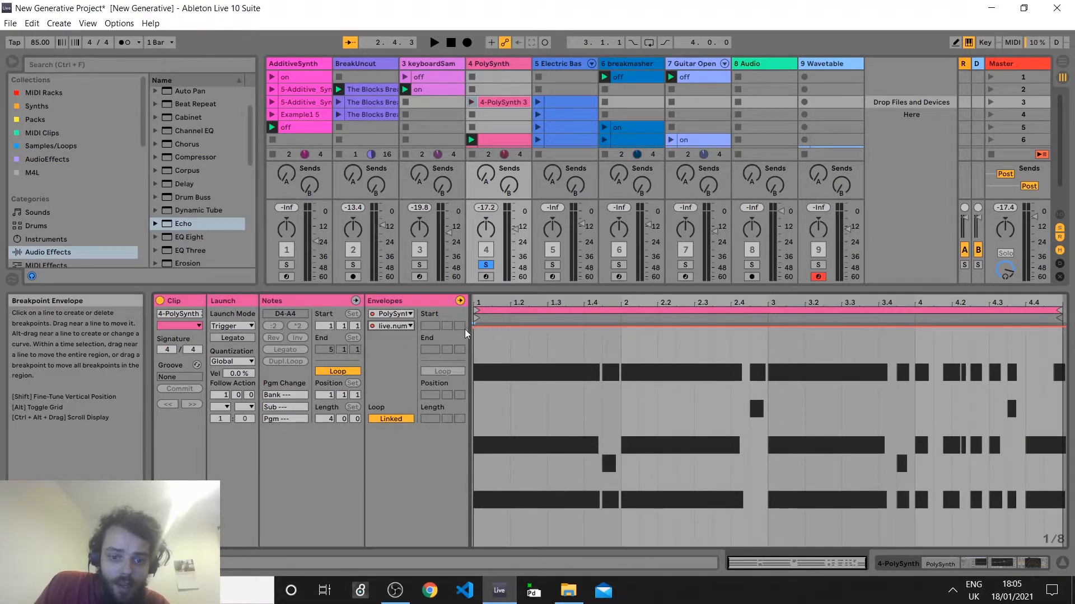
left_click(405, 327)
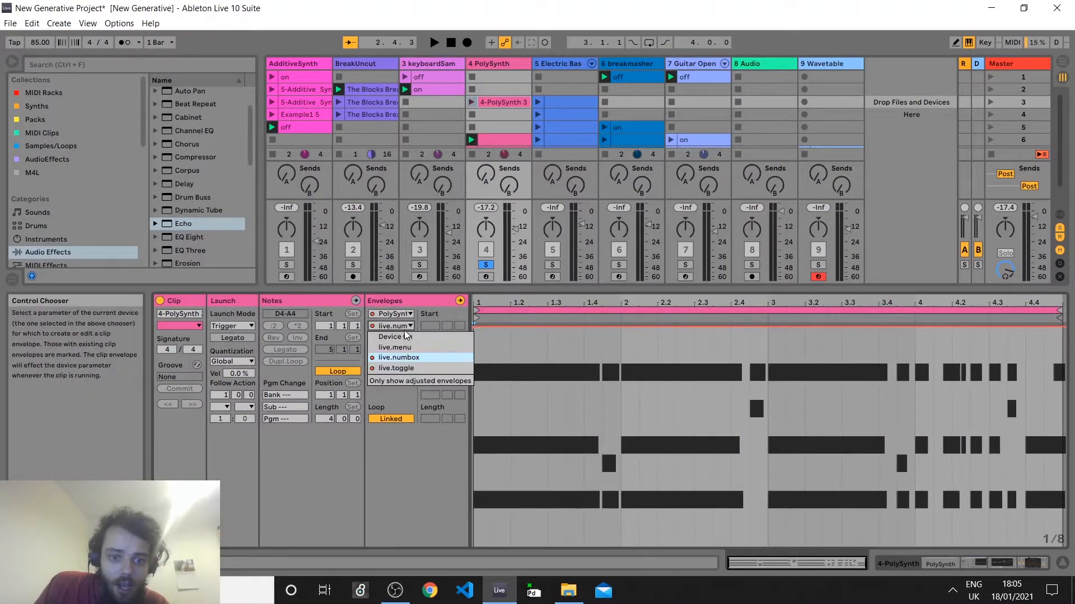
left_click(397, 368)
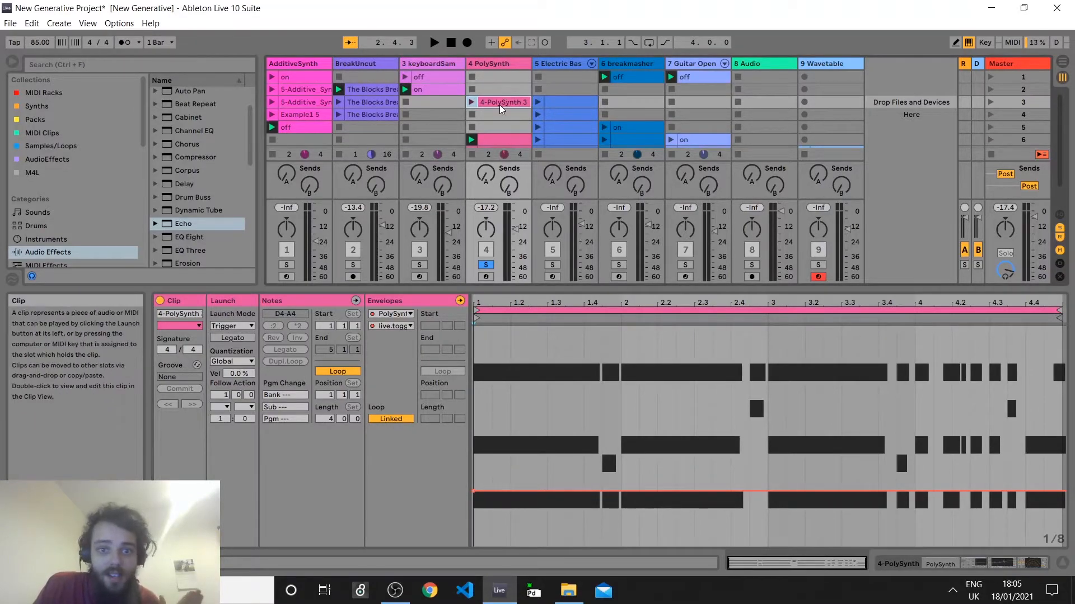
Compare the device states by launching 4-PolySynth 3 and the unnamed scene 6 clip with PolySynth's devices displayed
left_click(483, 65)
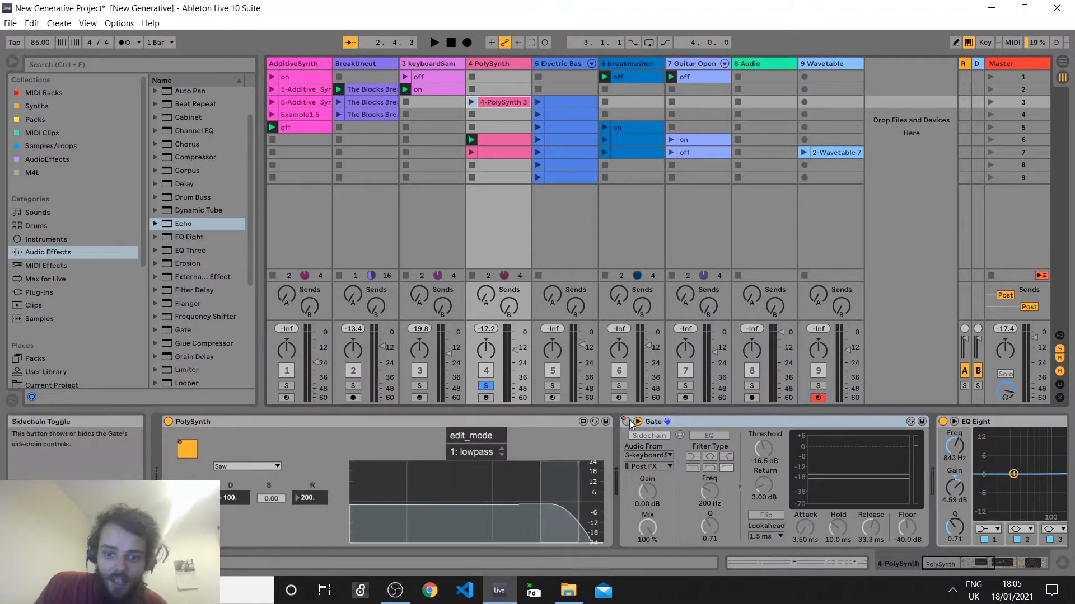
left_click(471, 102)
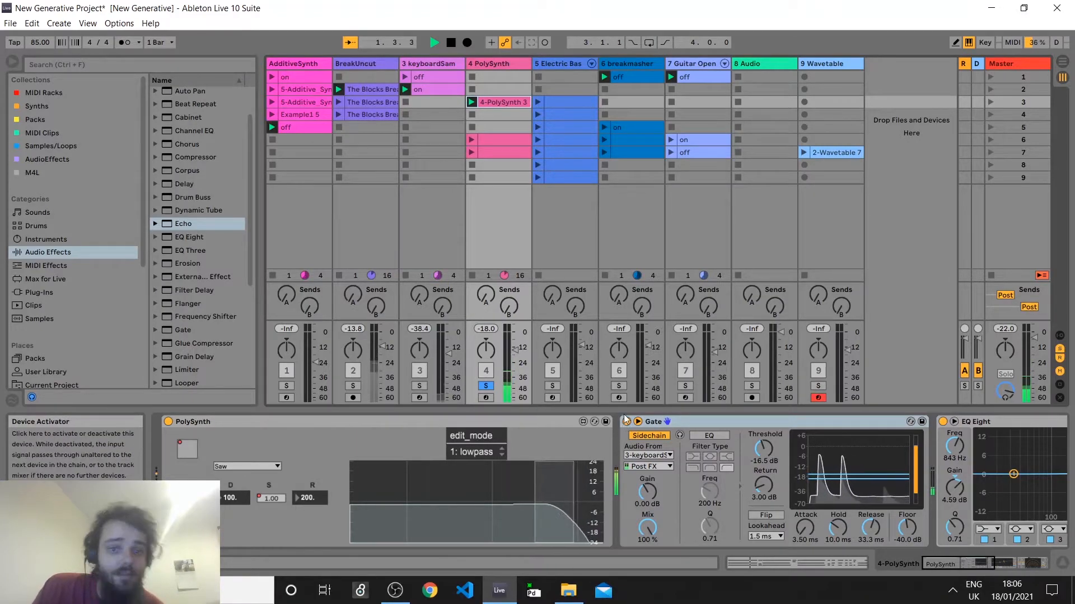
left_click(470, 140)
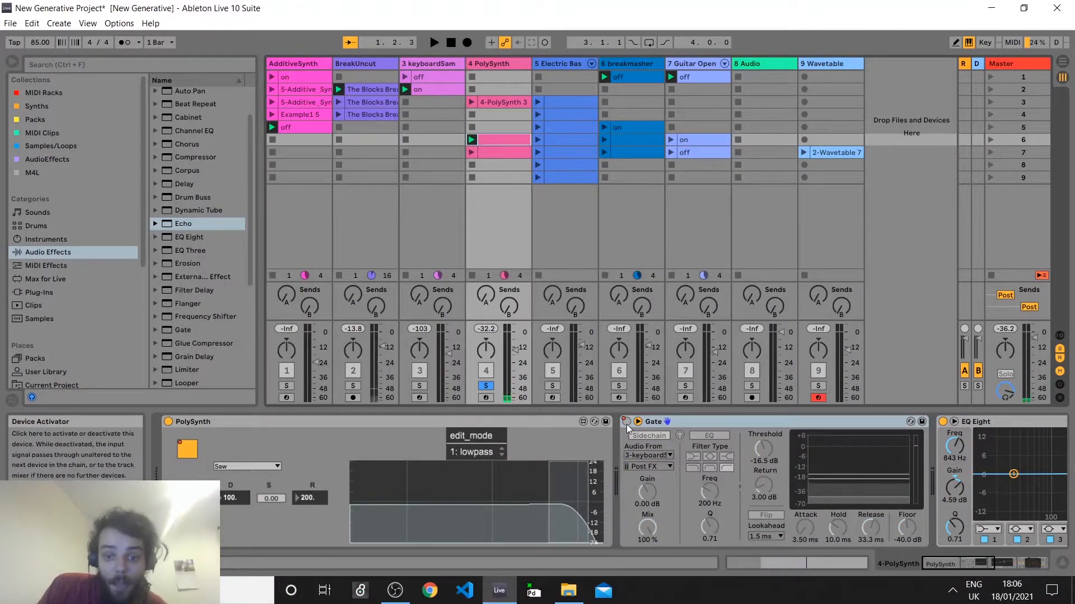
Display the Gate's Device On envelope in the unnamed PolySynth clip in scene 6
left_click(482, 140)
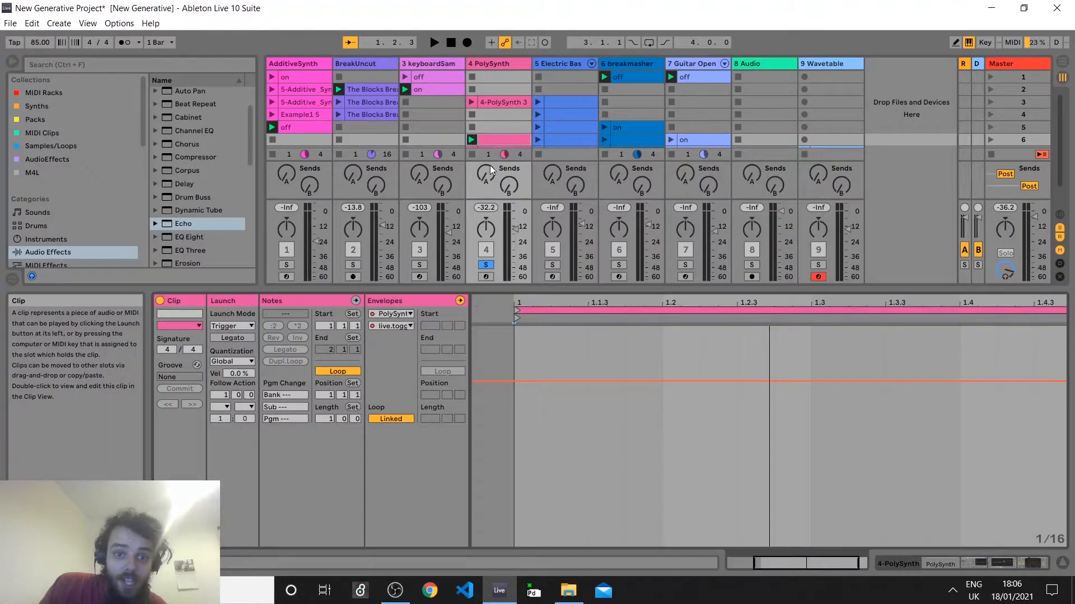
left_click(389, 314)
left_click(396, 346)
left_click(400, 326)
left_click(400, 336)
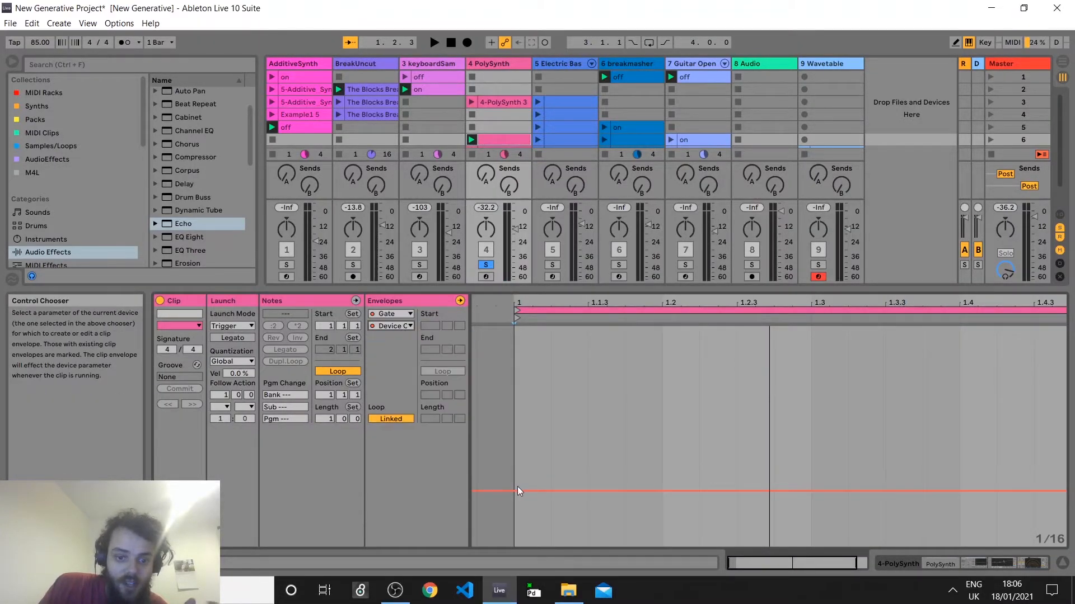
Display the PolySynth device's live.toggle envelope in the unnamed PolySynth clip in scene 6
left_click(390, 314)
left_click(394, 329)
left_click(394, 327)
left_click(391, 361)
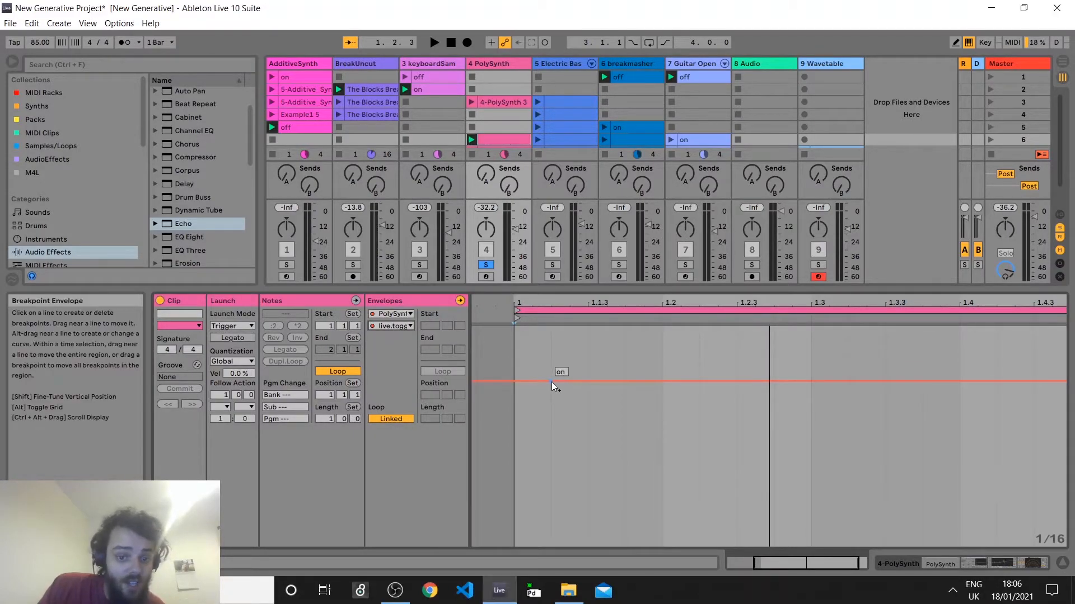
Enlarge the Session View area, solo the 5 Electric Bass track and open the notes of its scene 3 clip
left_click_drag(580, 290, 618, 429)
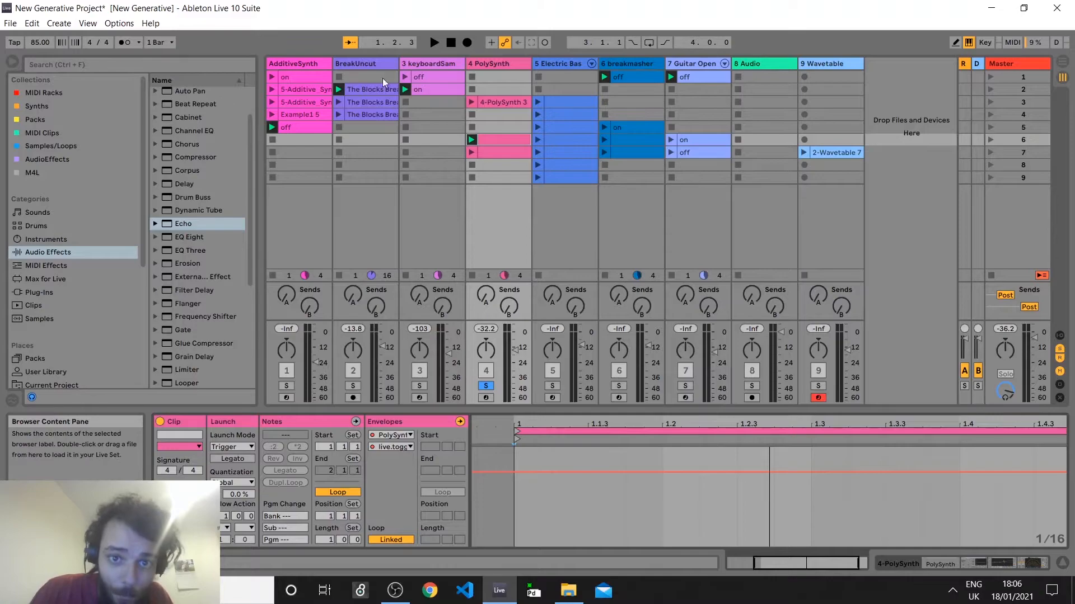
double_click(486, 63)
left_click(552, 62)
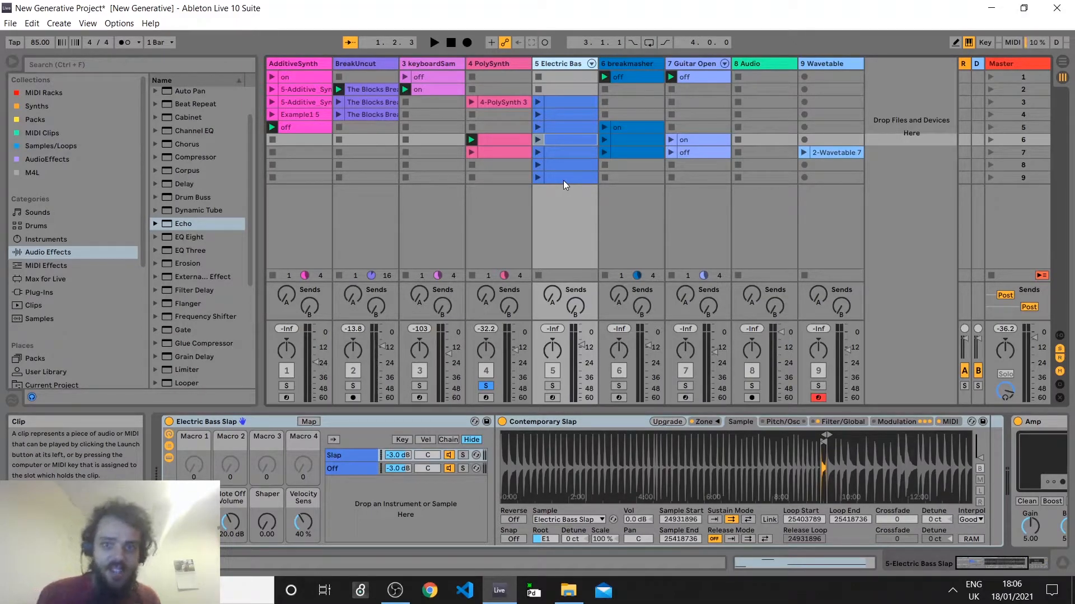
left_click(552, 385)
left_click(571, 102)
double_click(571, 105)
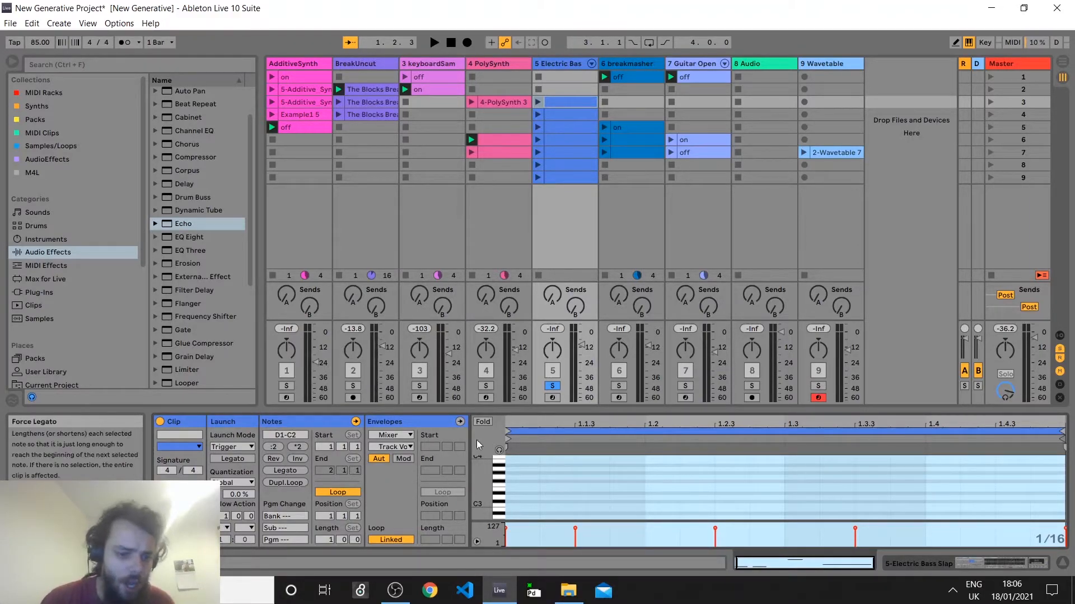
Review the launch settings of the Electric Bass clip in scene 3 and set its Follow Action to Any
left_click(545, 89)
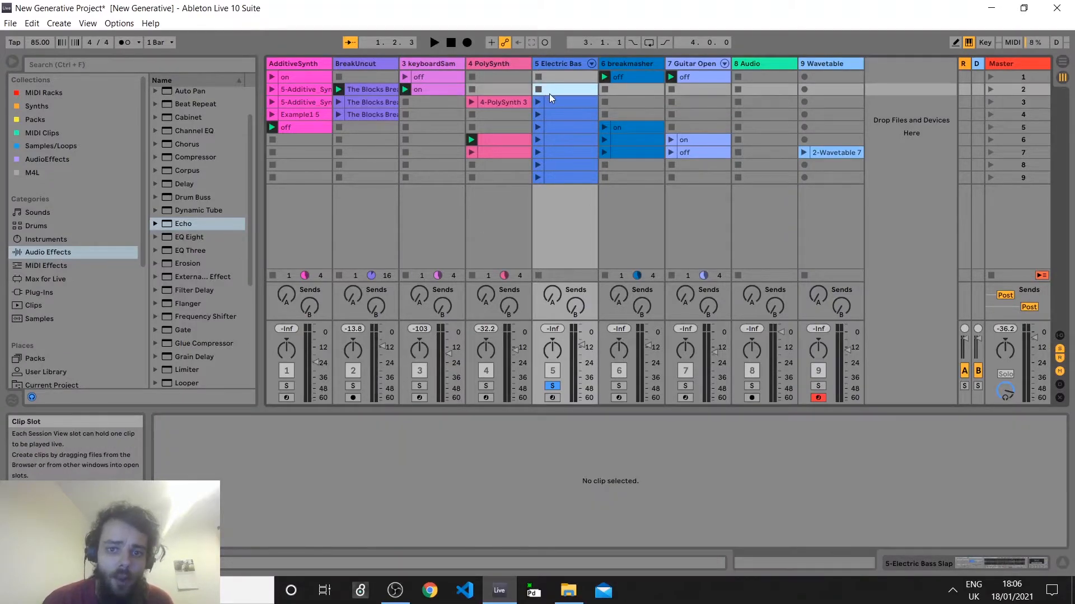
left_click(552, 97)
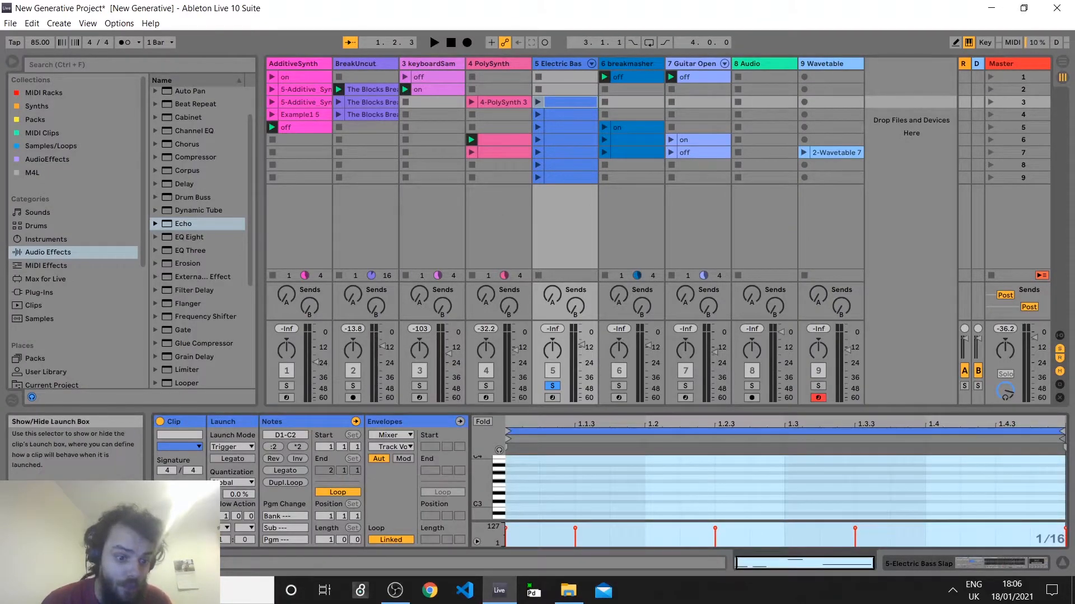
left_click(160, 541)
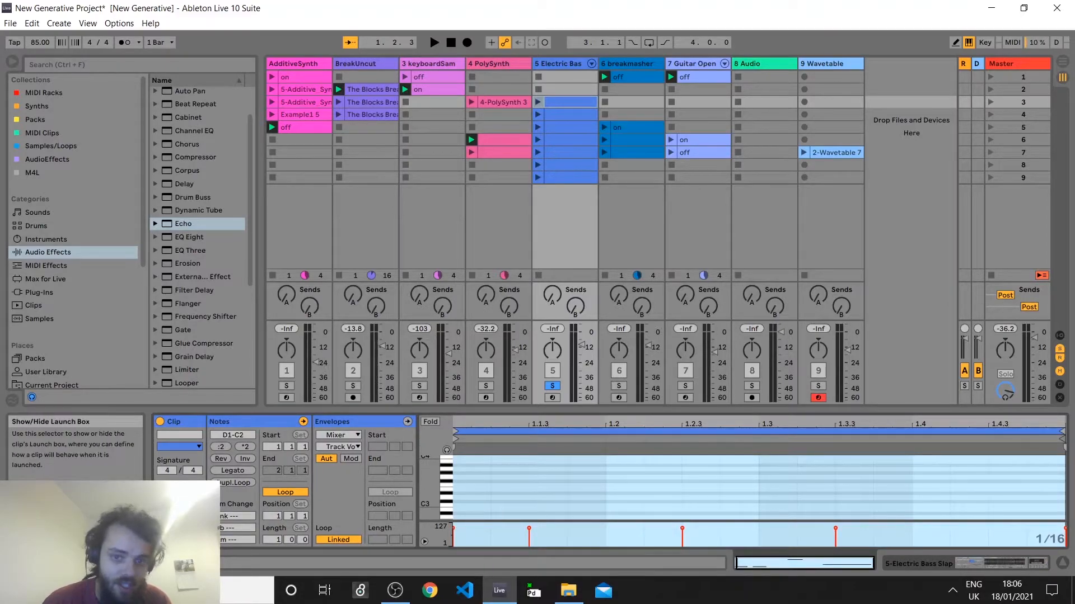
left_click(160, 540)
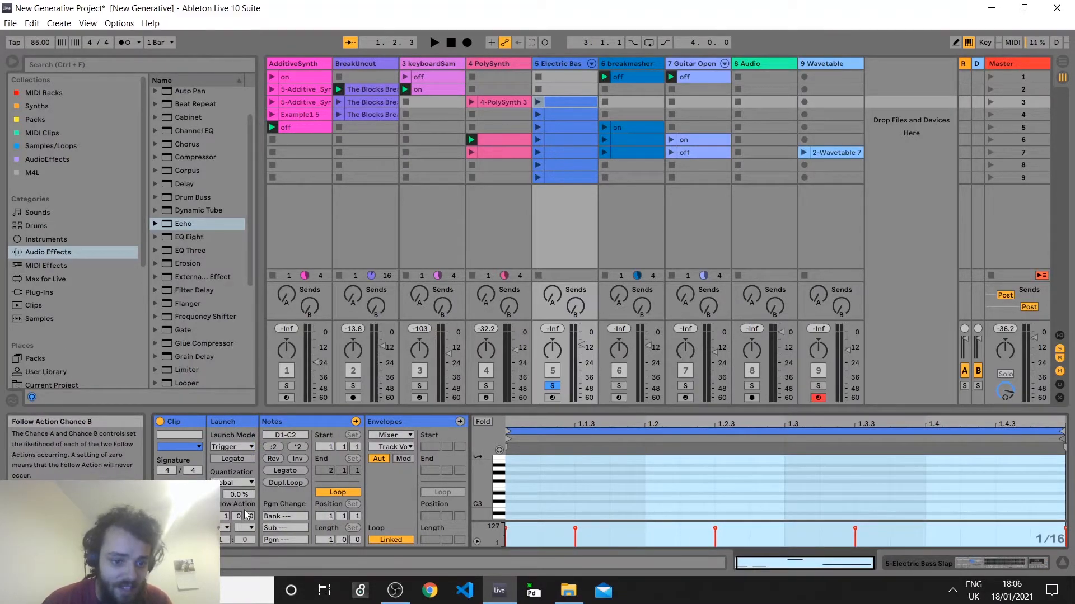
left_click(224, 529)
left_click(223, 532)
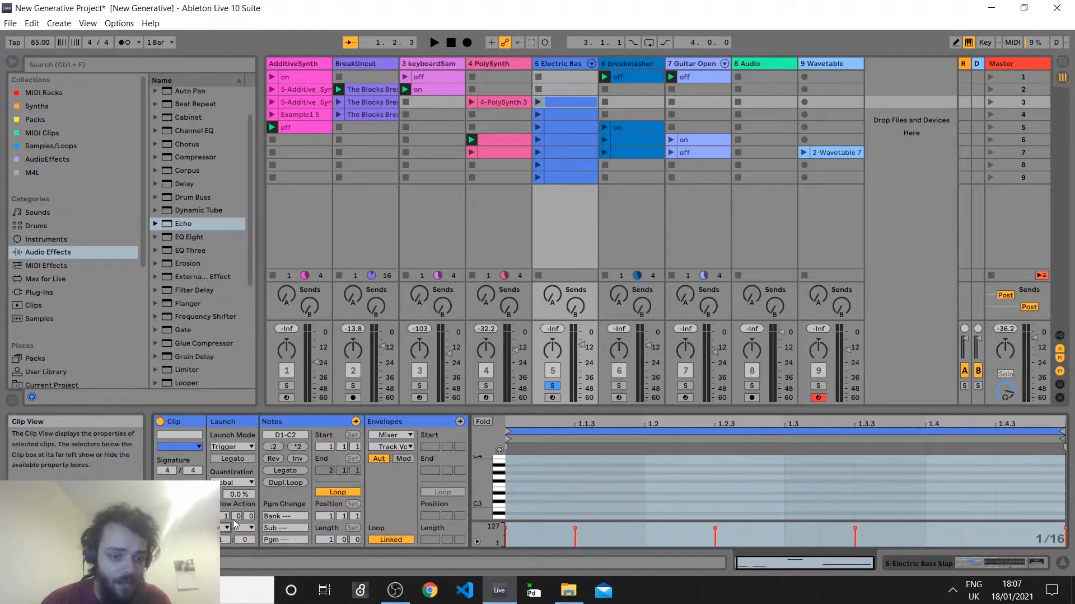
left_click(227, 529)
left_click(226, 522)
left_click(227, 528)
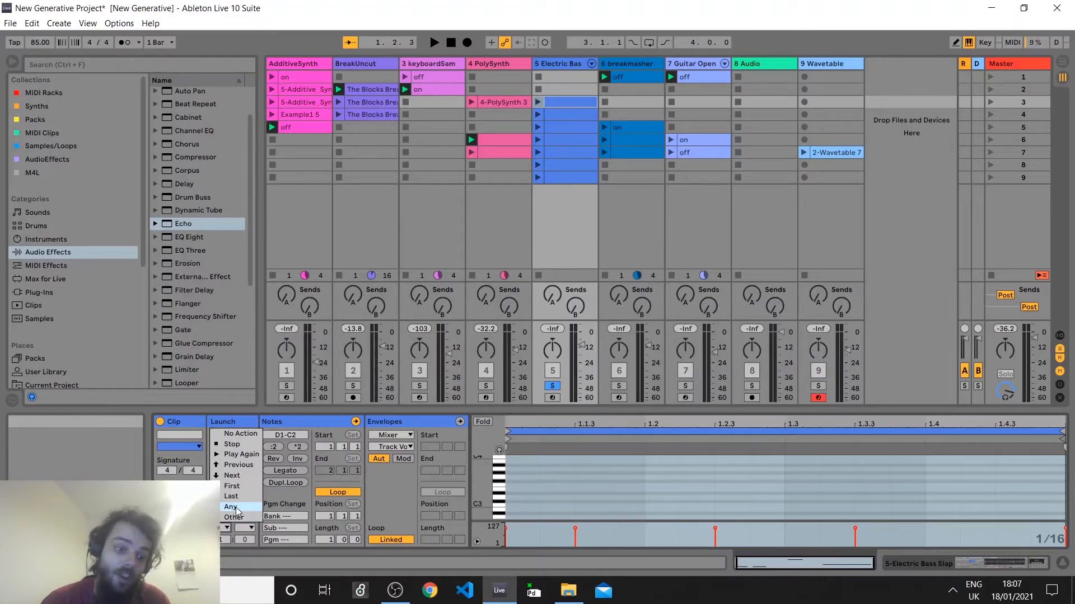
left_click(236, 510)
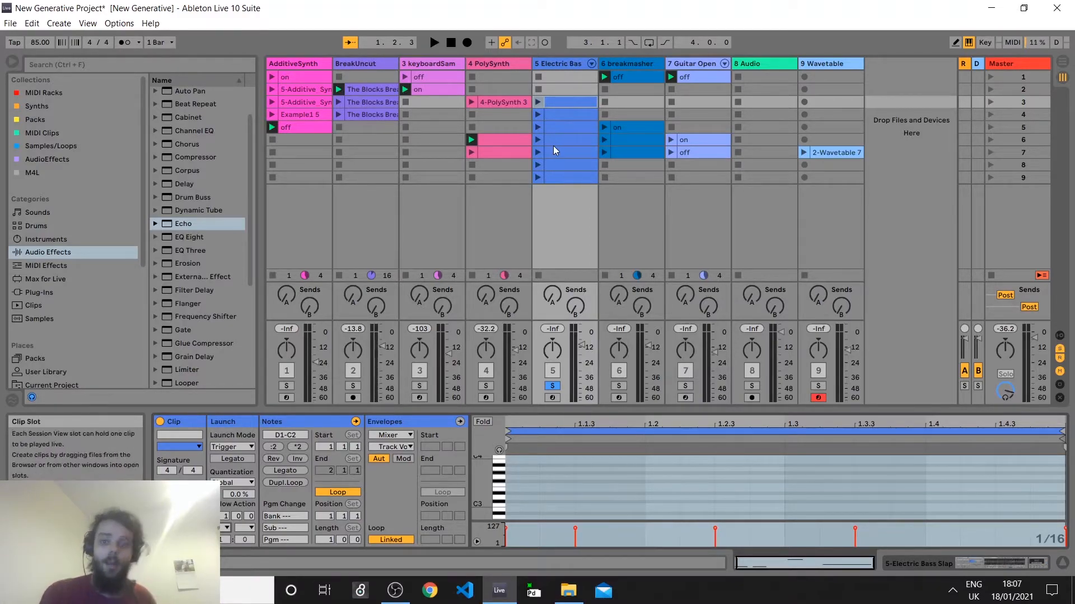
Review the other Electric Bass clips, select all the clips from scene 3 to 9 and set their shared Follow Action to Any
left_click(552, 118)
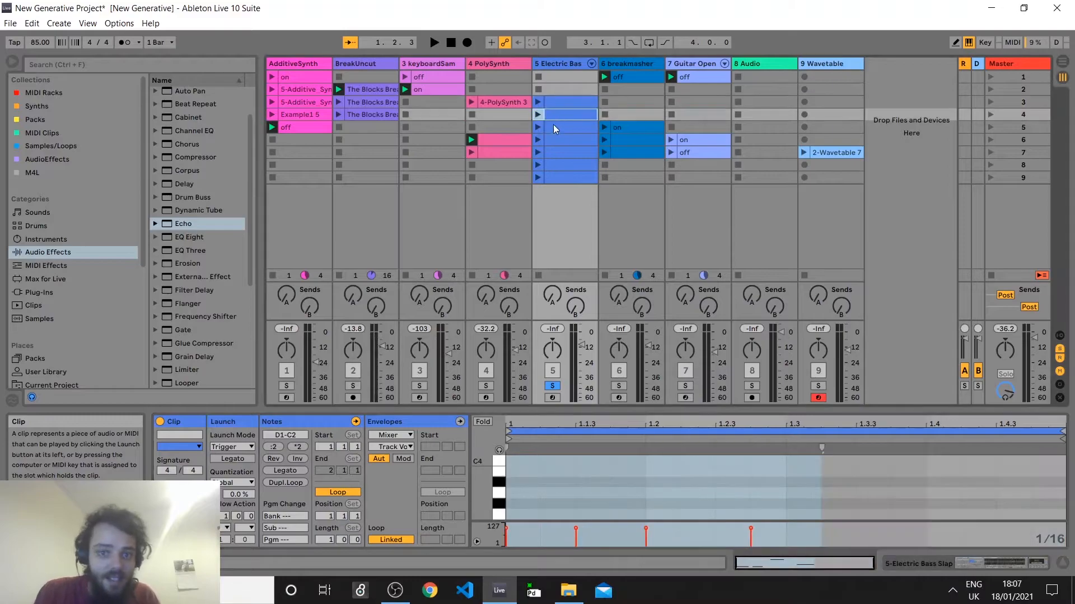
left_click(555, 128)
left_click(559, 141)
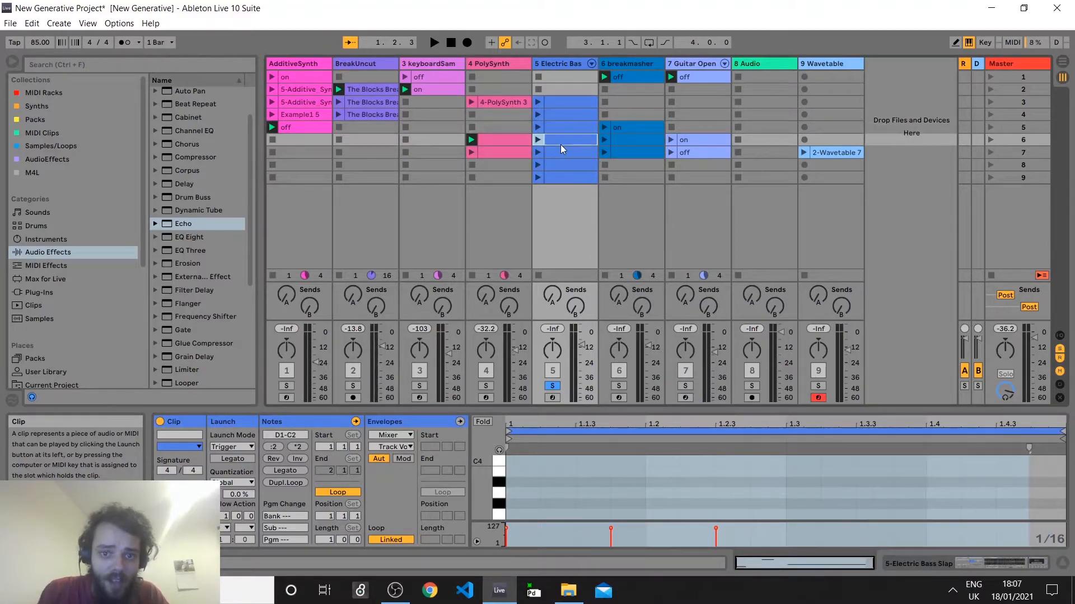
left_click(560, 174)
left_click(549, 102, "shift")
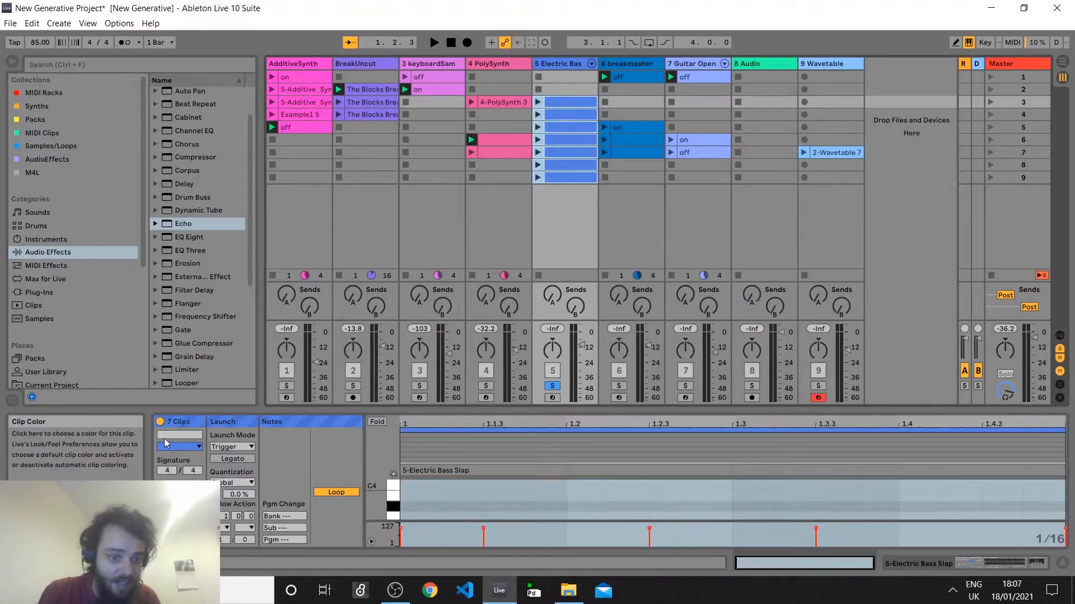
left_click(226, 529)
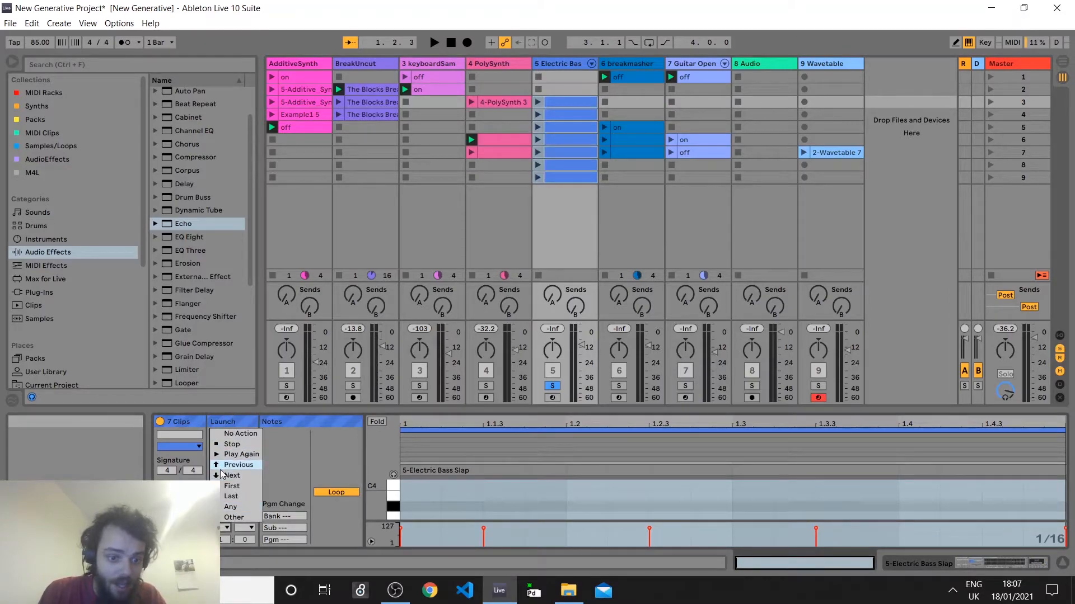
left_click(230, 506)
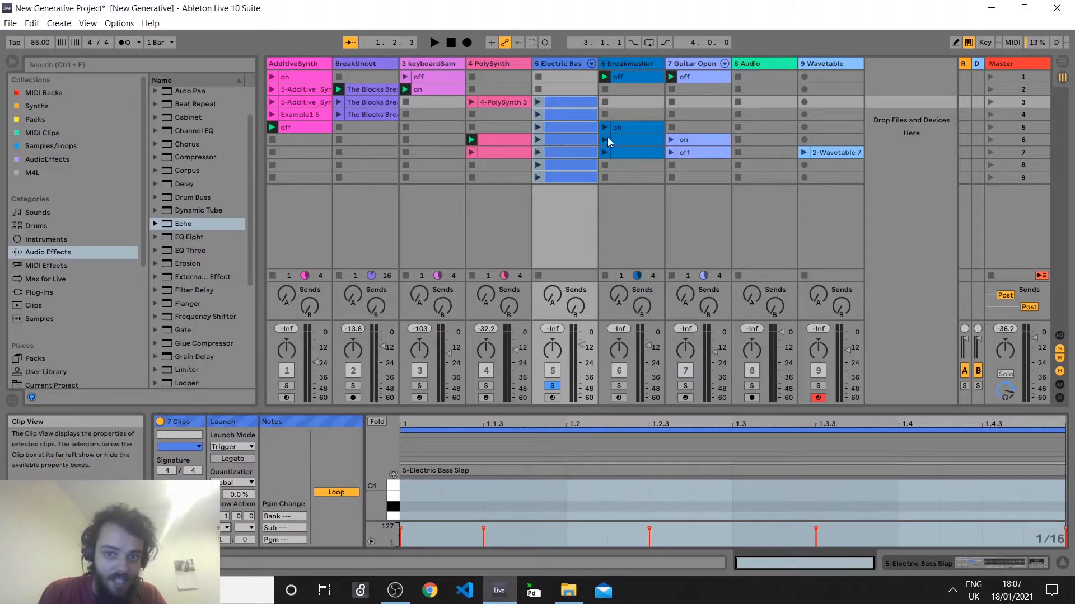
Demonstrate the bass follow actions by launching the scene 3 clip, halt playback and stop the track's clips
left_click(553, 91)
left_click(557, 104)
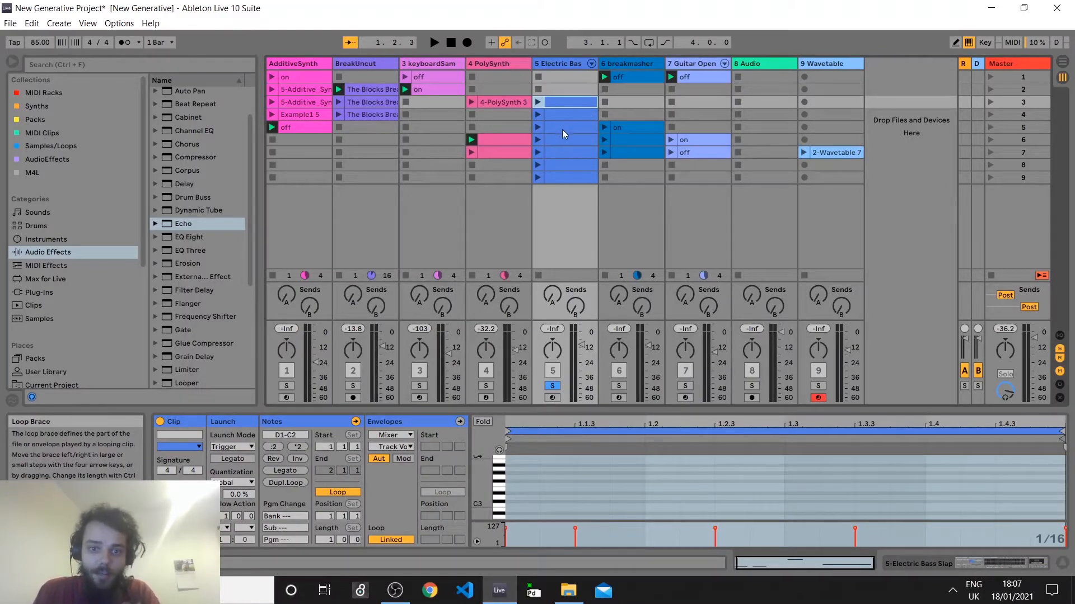
left_click(536, 102)
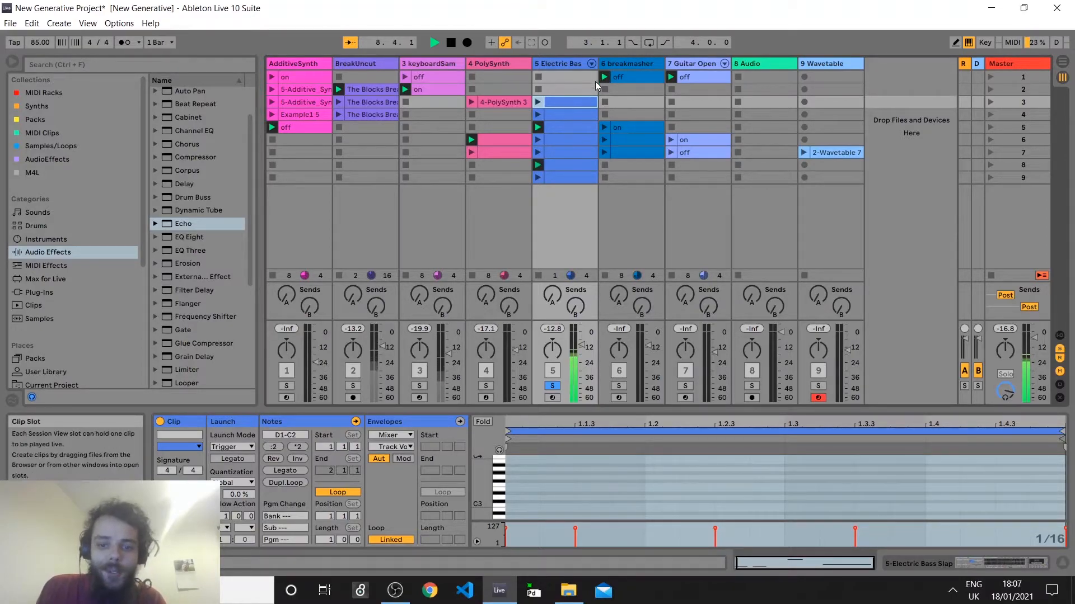
key("space")
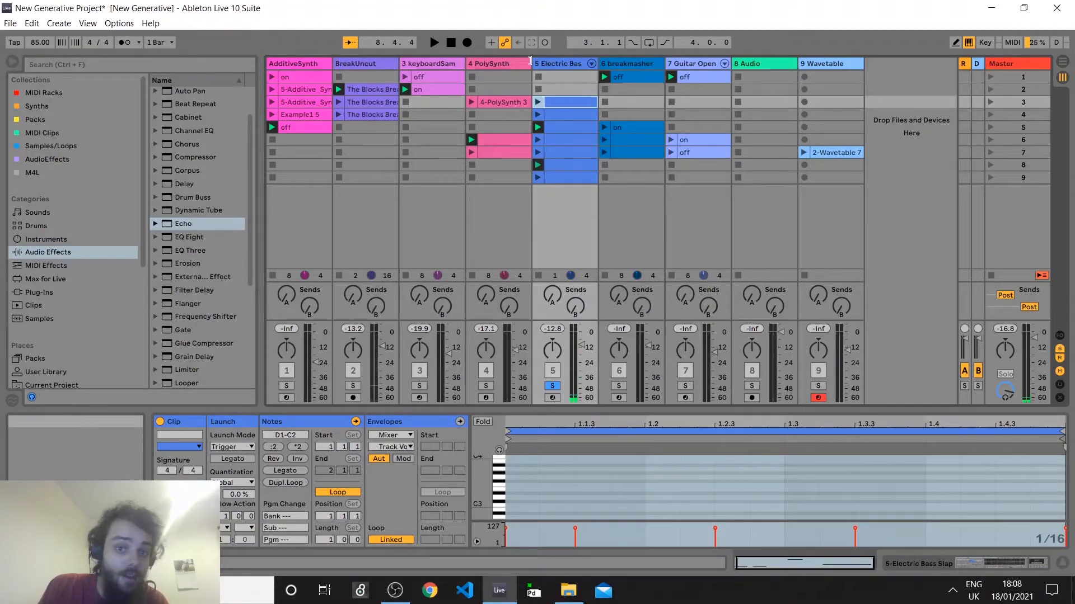
left_click(539, 89)
key("space")
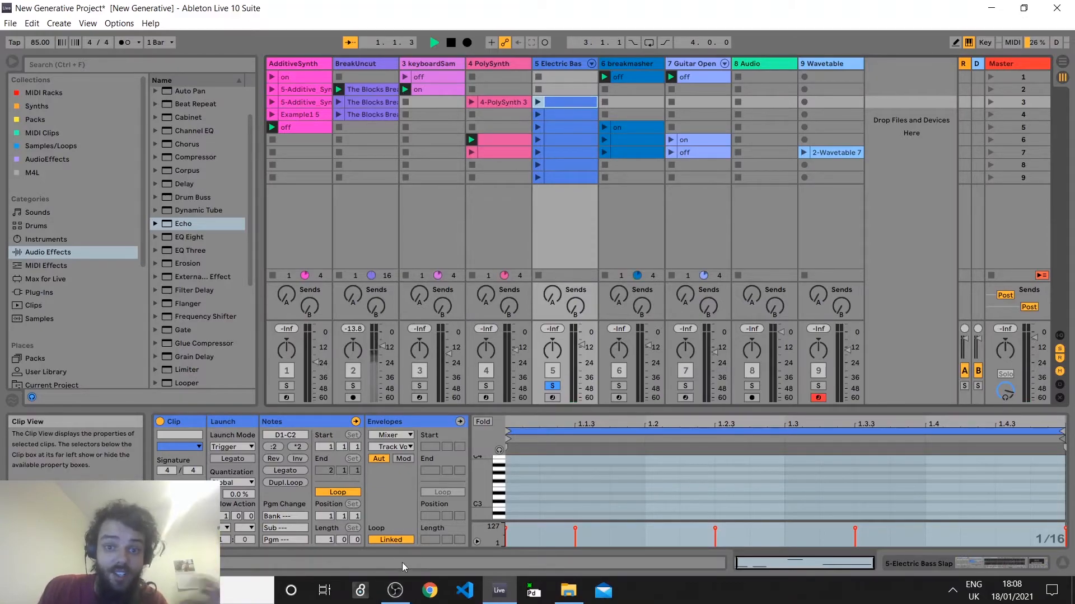
left_click(567, 89)
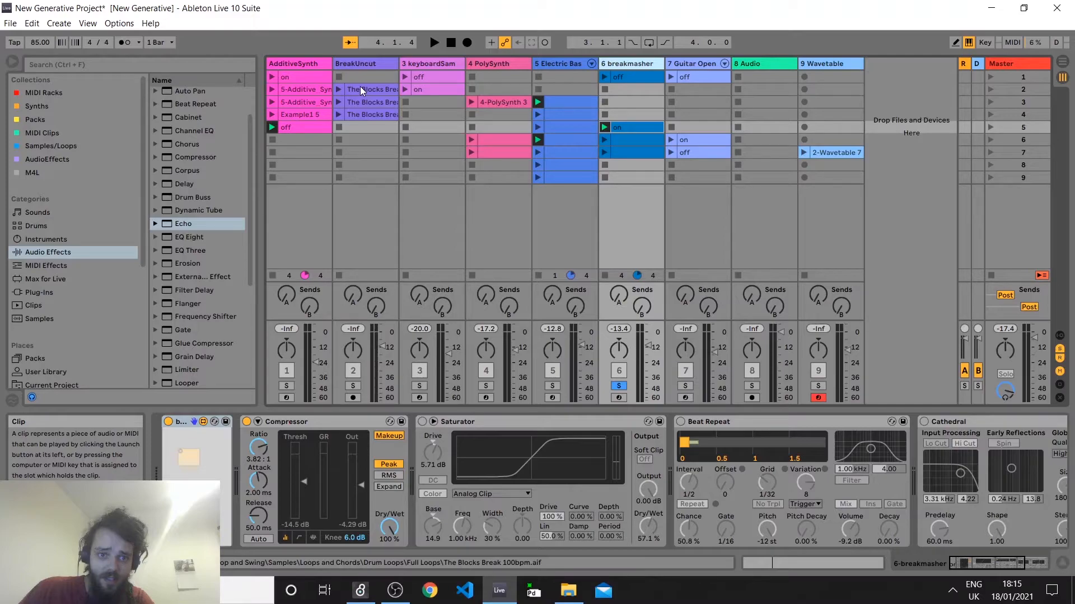
Switch to the breakmasher patch in Max, unlock it and examine the loop slicer and plugsync~'s Current Beat Count outlet
key("space")
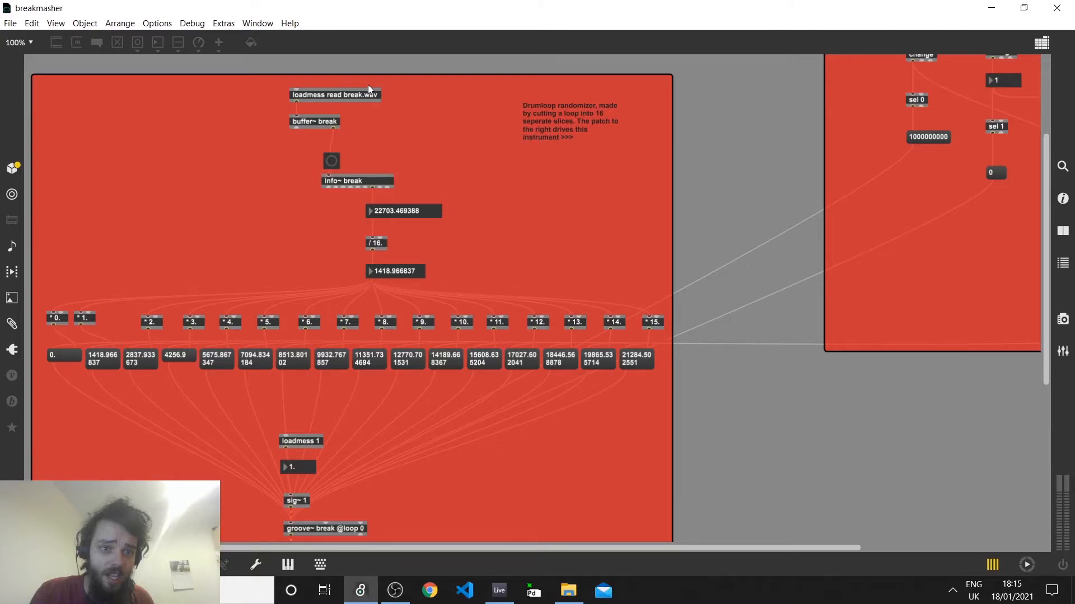
scroll(395, 164, "down", 2)
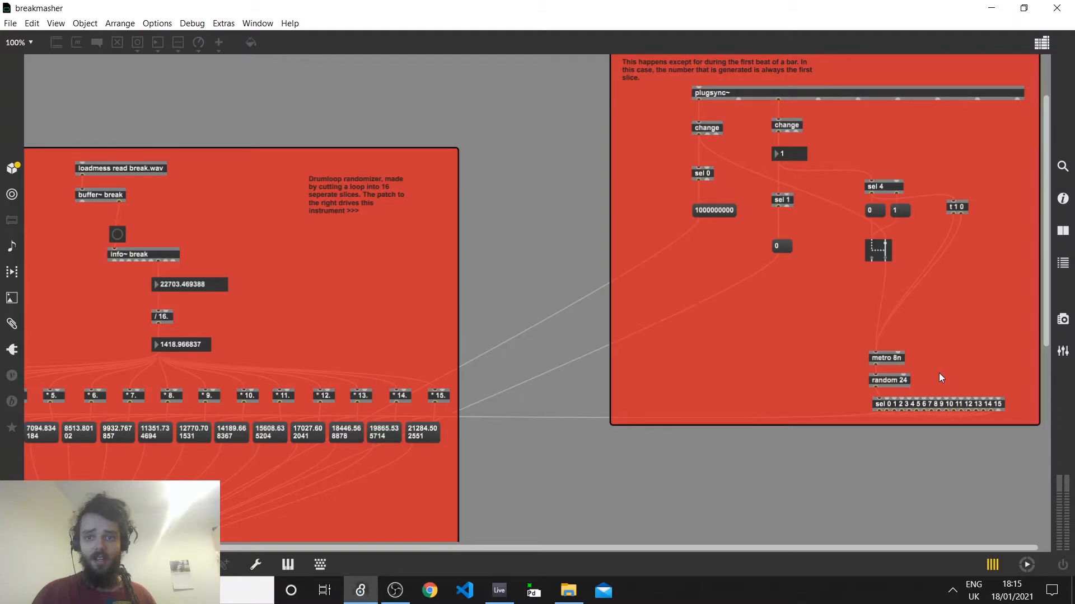
scroll(939, 373, "up", 2)
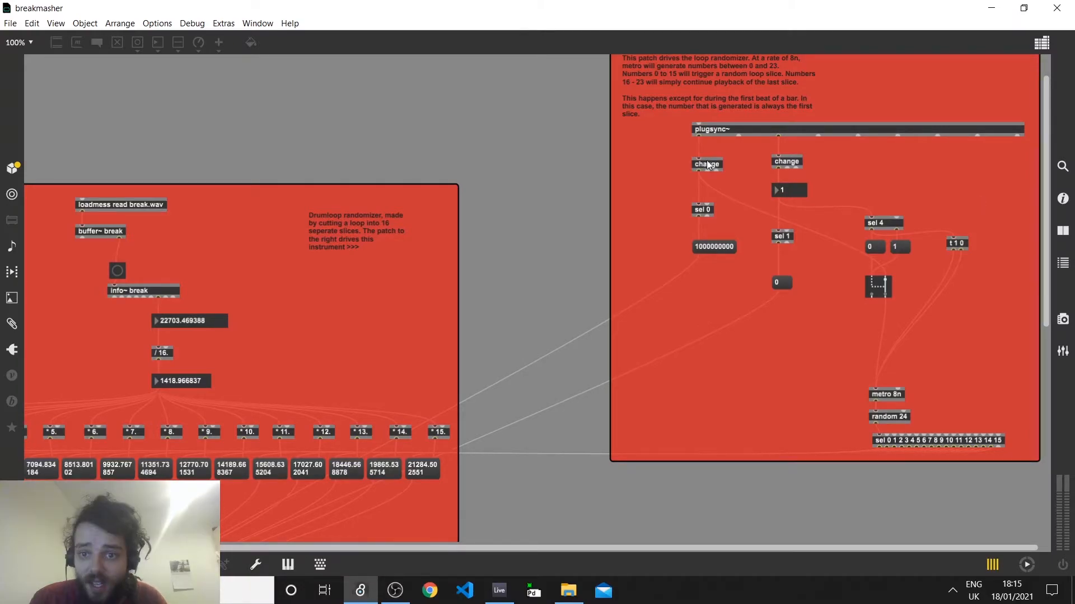
key("ctrl+e")
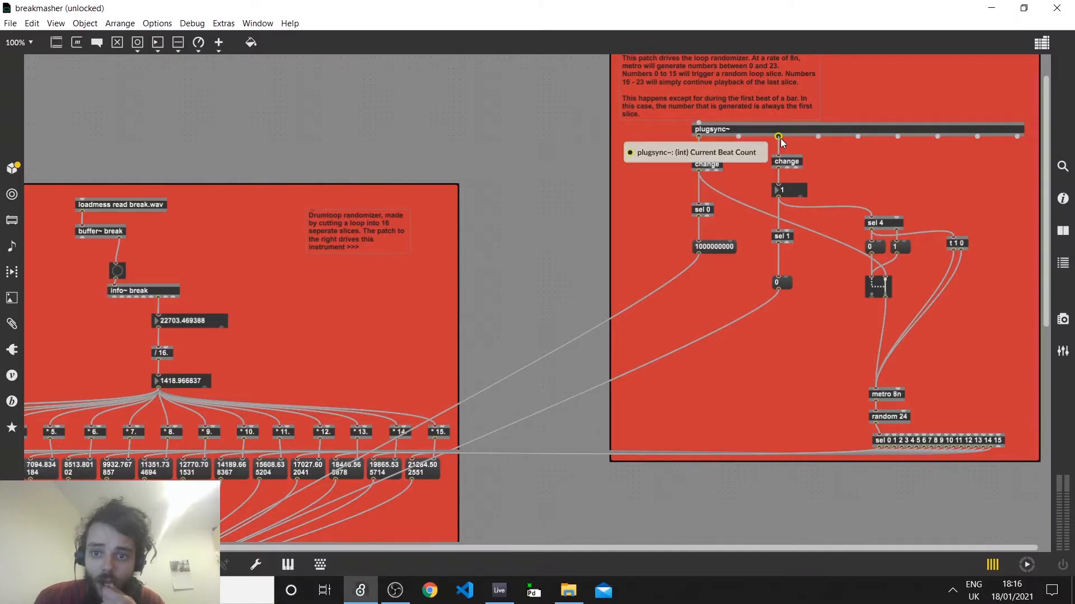
scroll(814, 213, "up", 2)
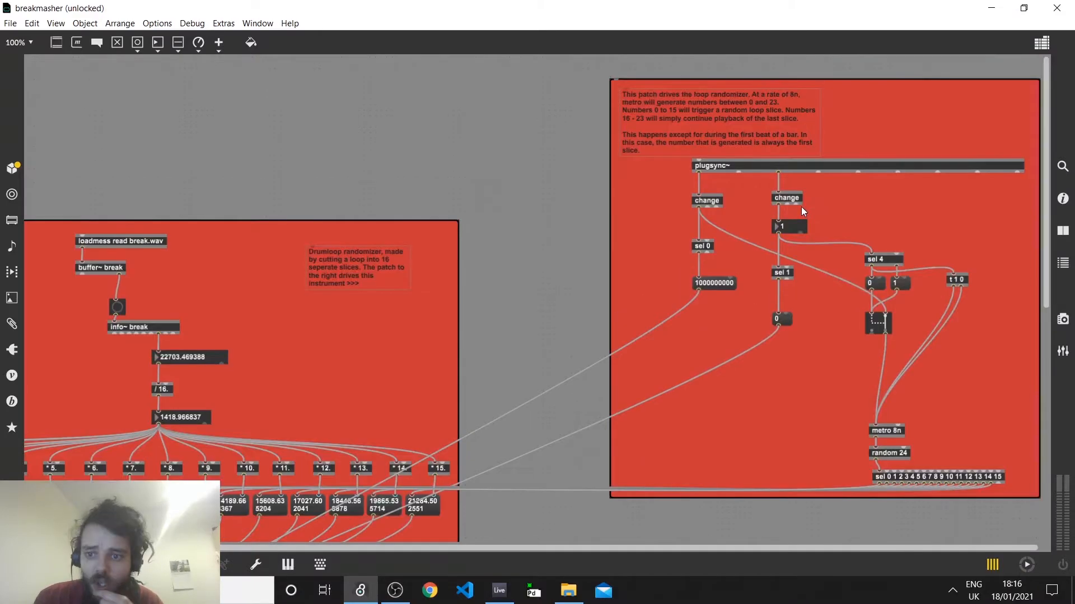
scroll(806, 210, "down", 4)
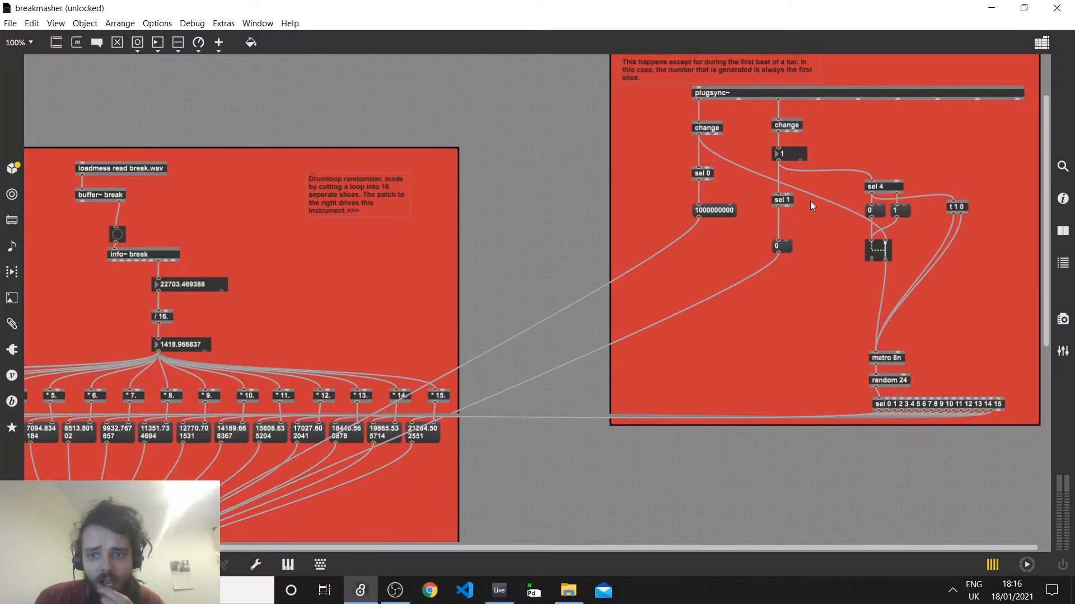
Trace how the beat count feeds sel 4, metro 8n and random 24 to trigger the loop slices
left_click(791, 140)
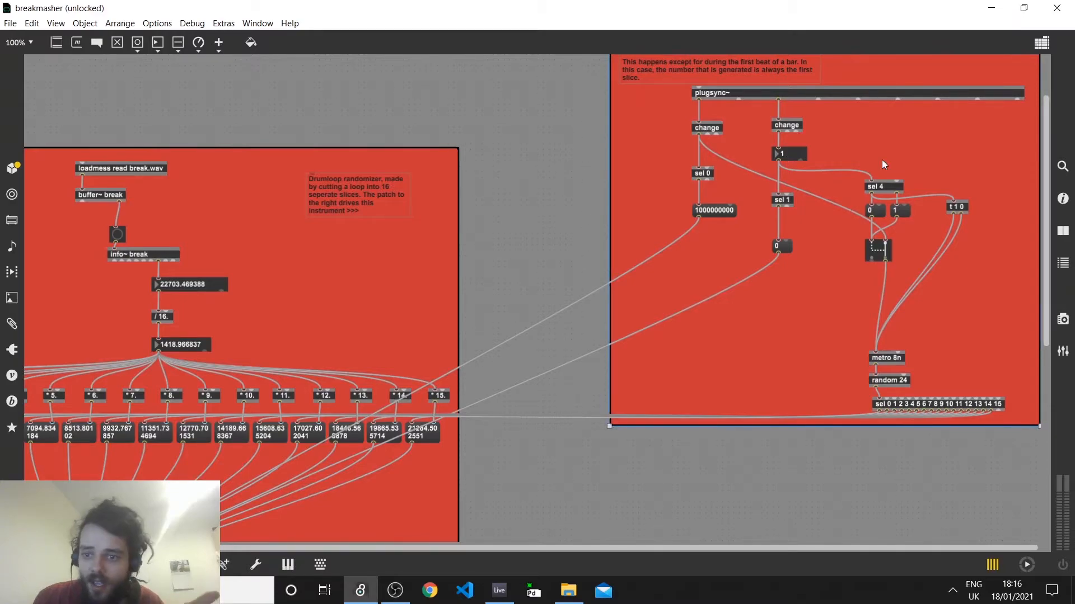
scroll(881, 285, "up", 2)
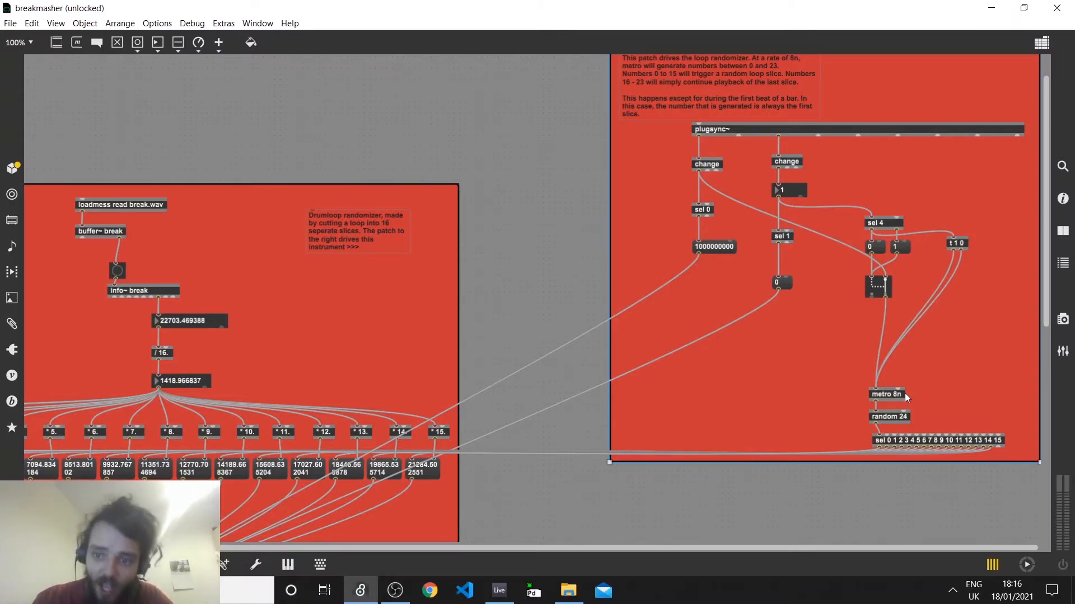
scroll(895, 408, "down", 2)
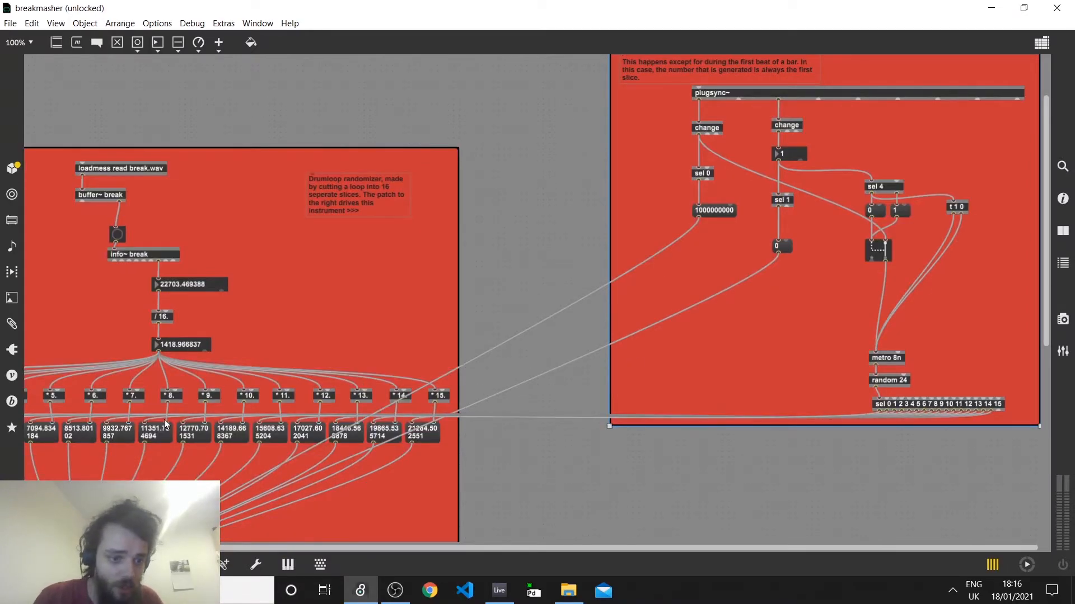
scroll(767, 321, "up", 4)
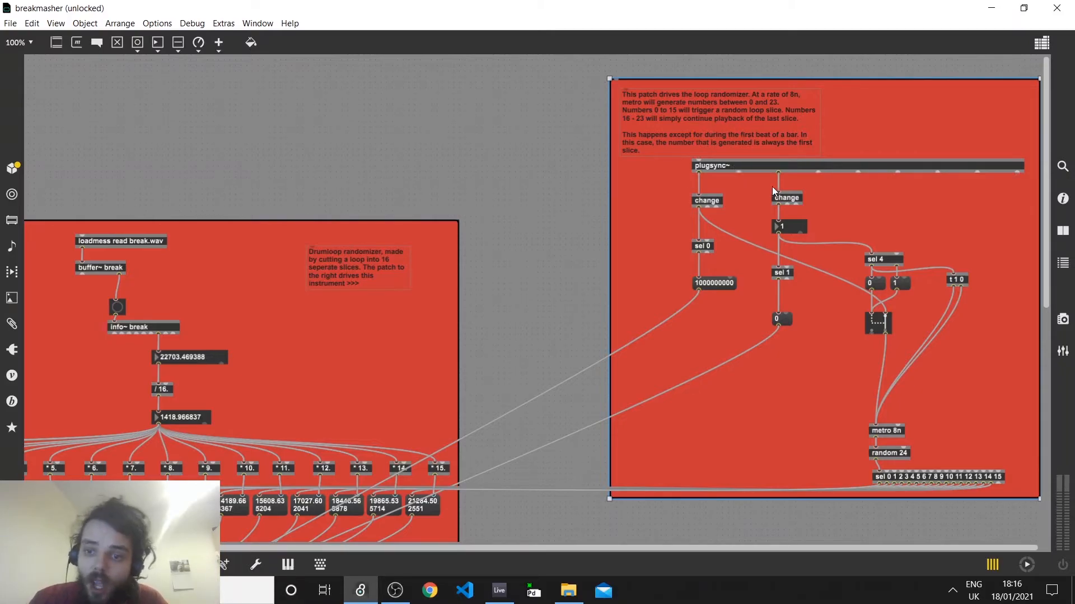
Nudge the number box below the beat count's change object slightly downward and select the plugsync~ object
left_click(791, 231)
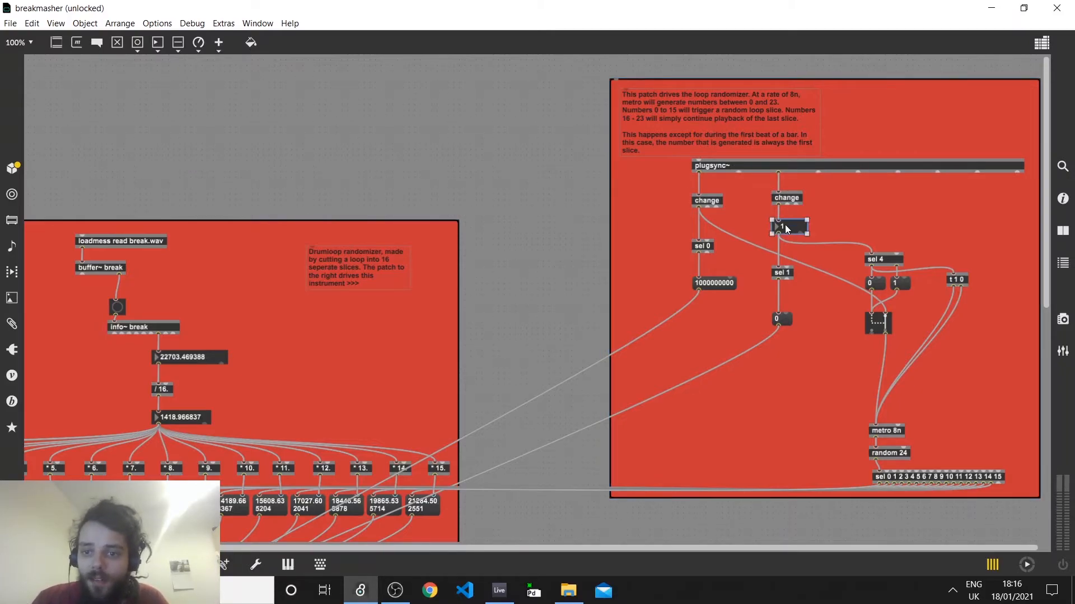
scroll(785, 224, "down", 1)
scroll(766, 177, "up", 1)
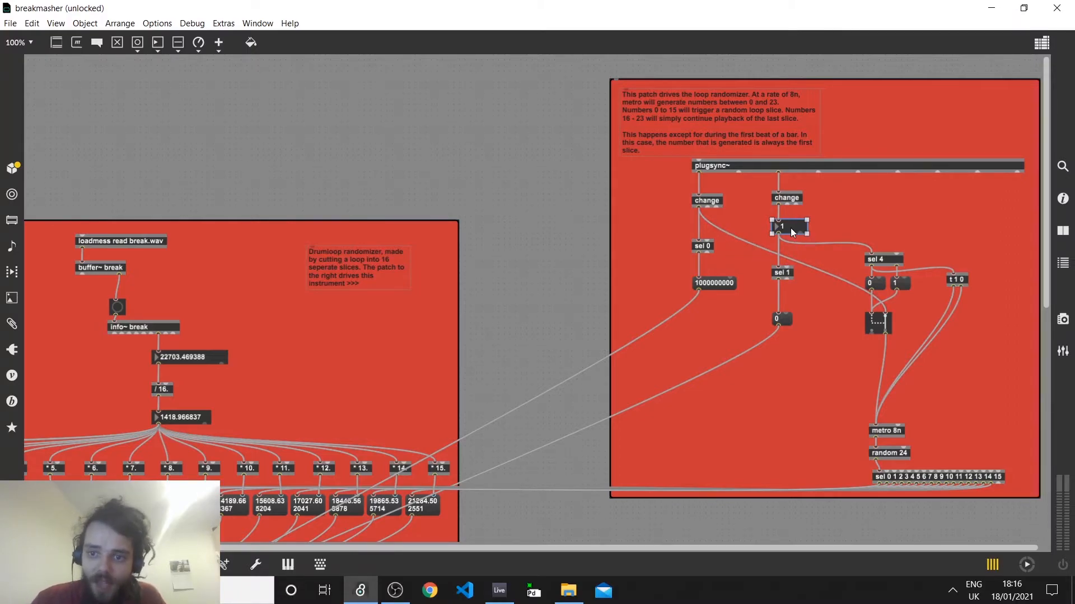
left_click_drag(791, 229, 791, 234)
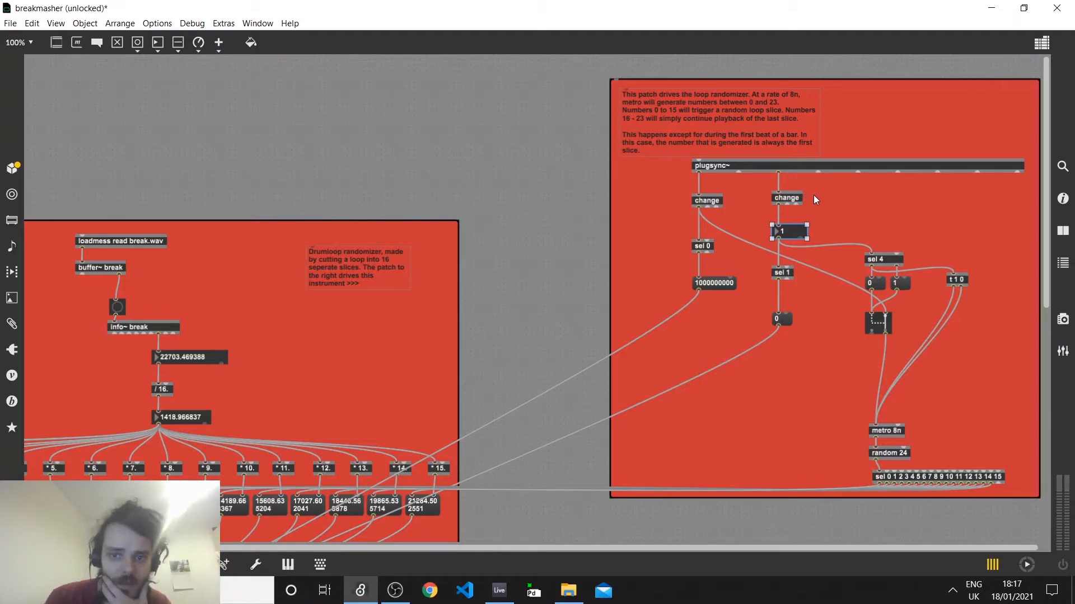
left_click(750, 165)
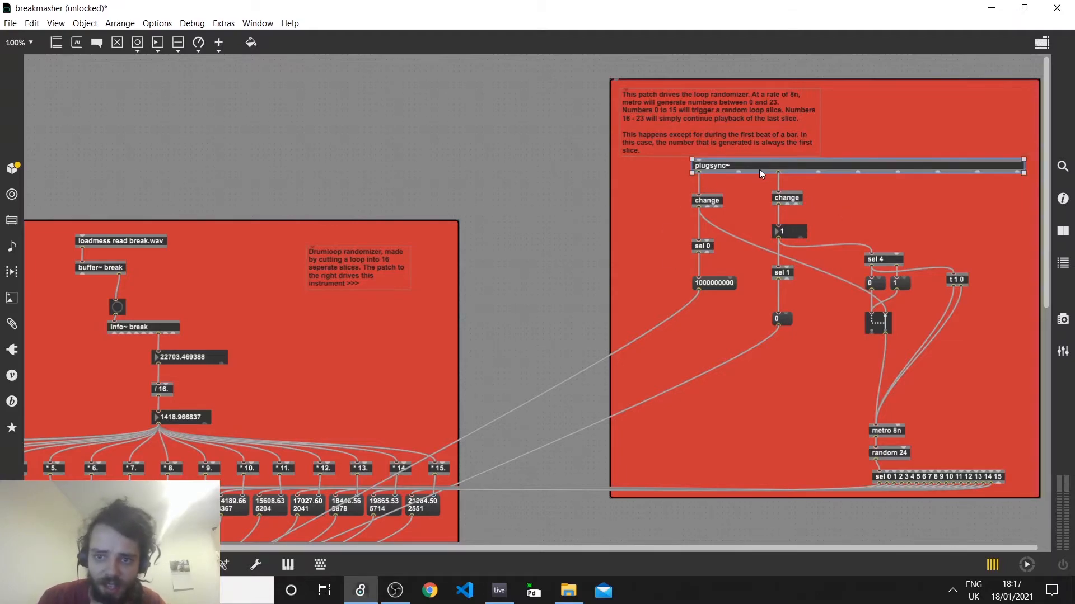
Examine how the breakmasher slice positions feed groove~ break and pass through live.gain~ and gate~ to plugout~
scroll(759, 169, "down", 2)
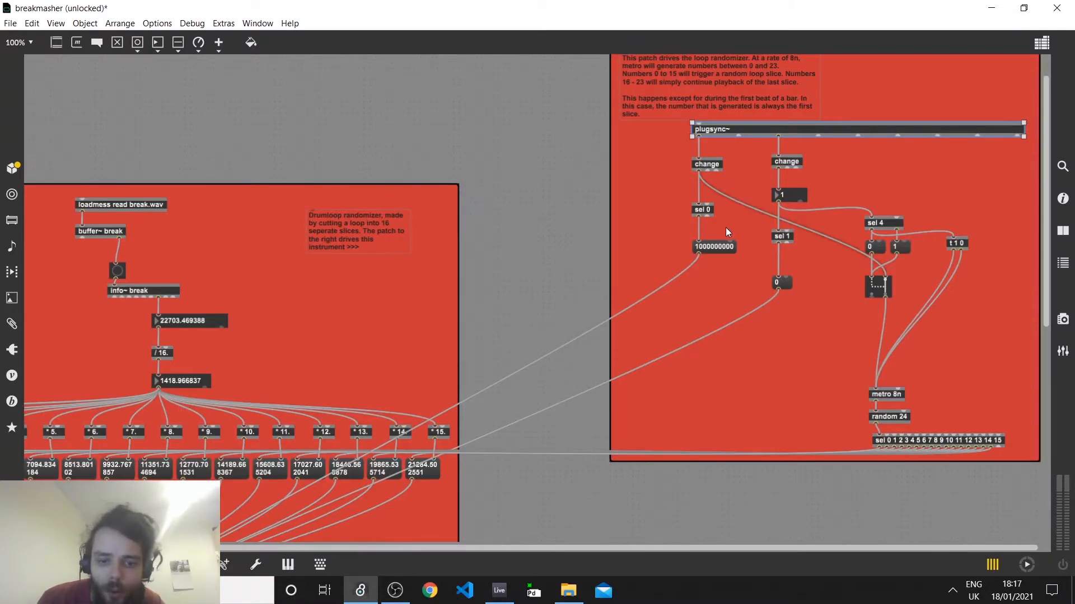
scroll(726, 227, "down", 5)
scroll(634, 224, "up", 5)
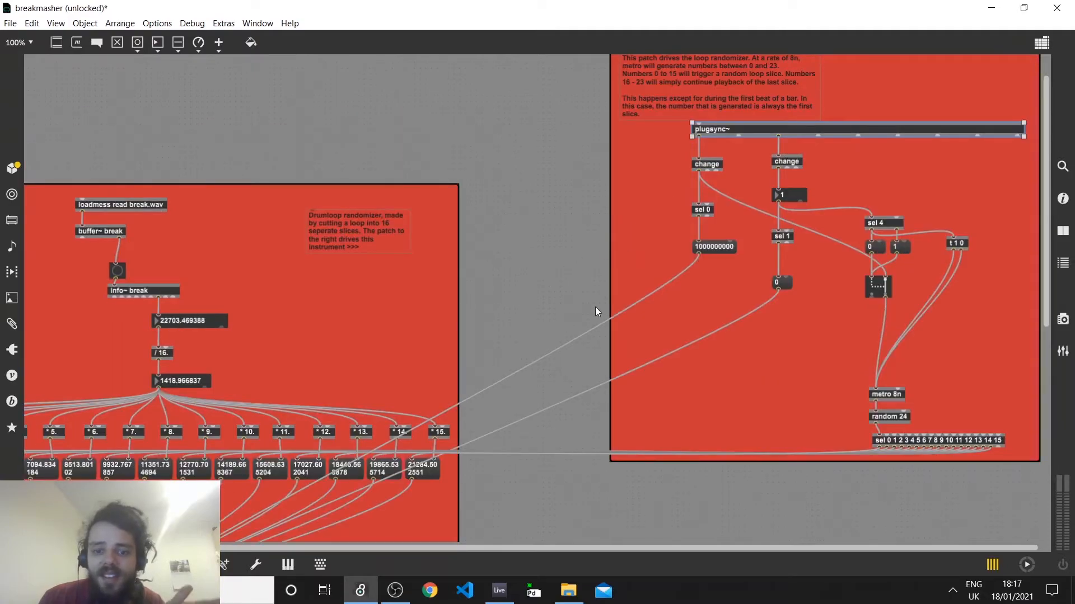
scroll(530, 427, "down", 6)
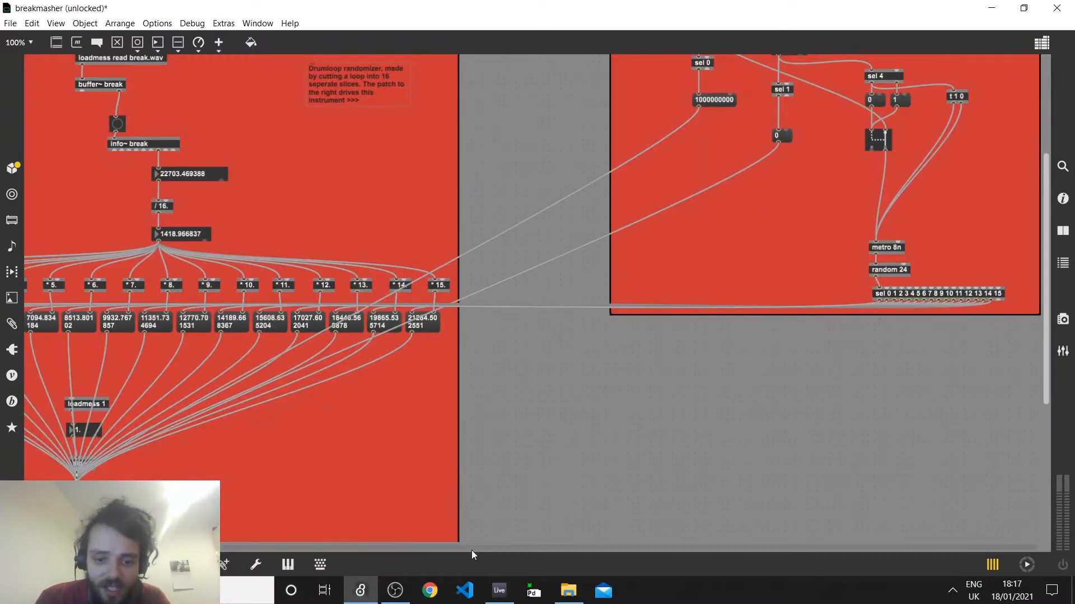
left_click_drag(472, 549, 297, 548)
scroll(370, 472, "down", 10)
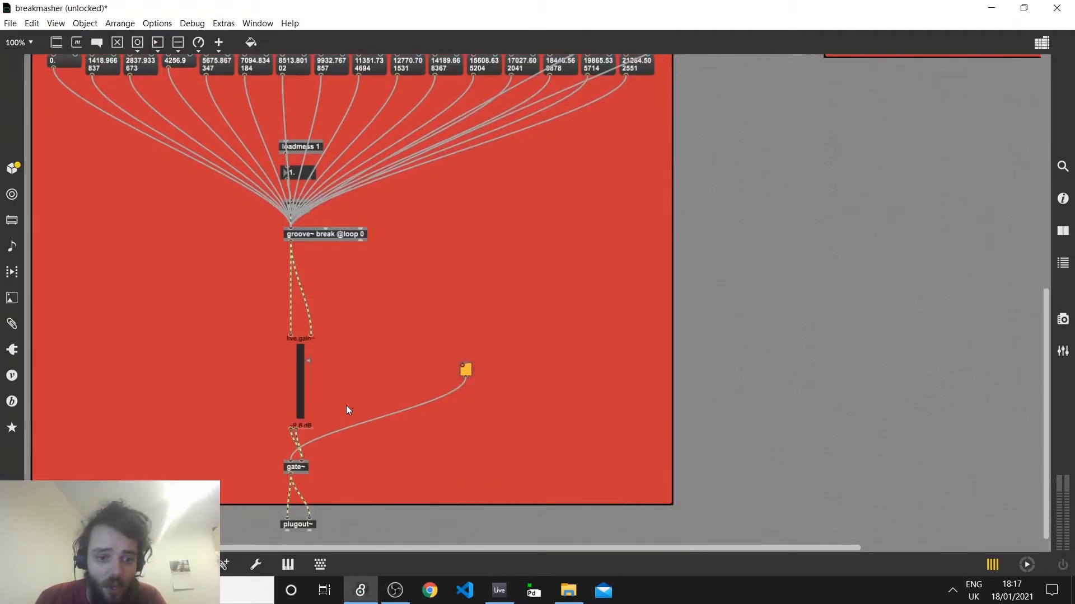
Nudge the gate~ object slightly and enlarge the toggle that controls it
left_click_drag(296, 468, 301, 471)
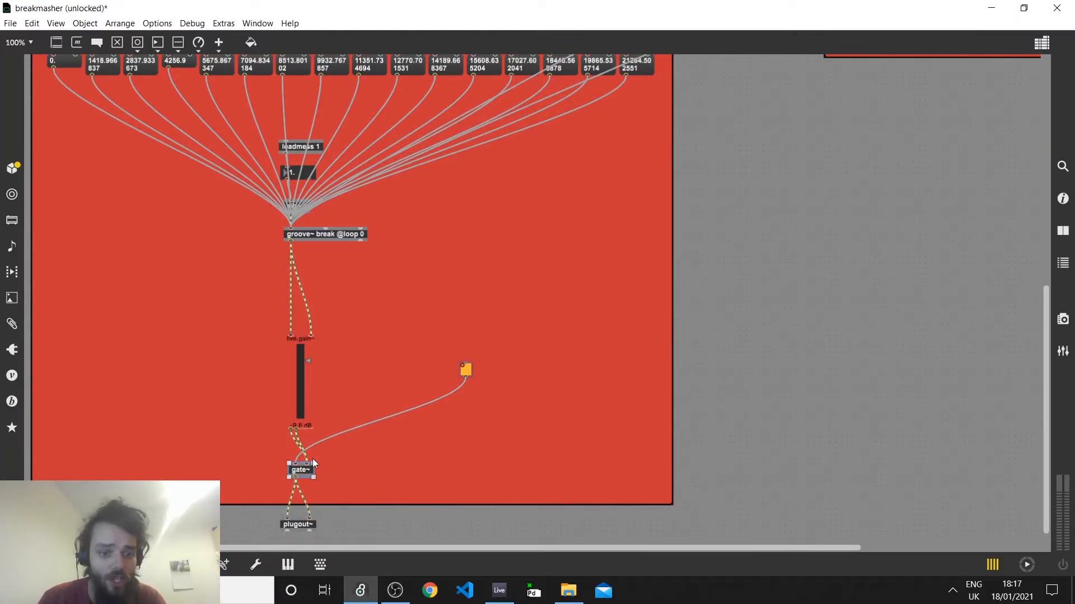
left_click(471, 370)
left_click_drag(473, 363, 484, 353)
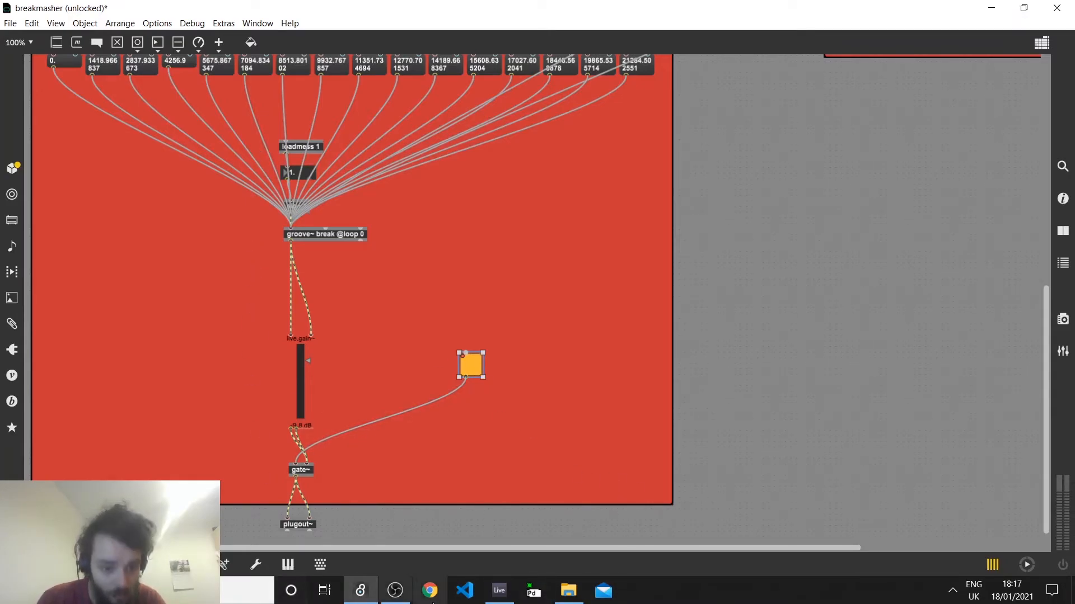
Close the breakmasher patch without saving and inspect the device's live.toggle envelope in the track's off and on clips
left_click(1056, 8)
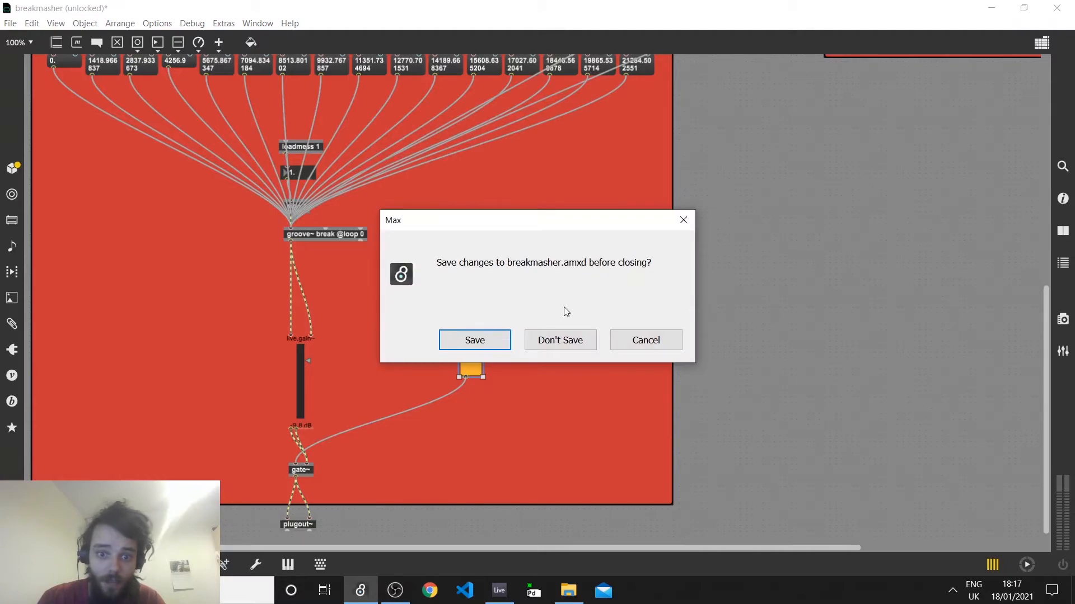
left_click(555, 343)
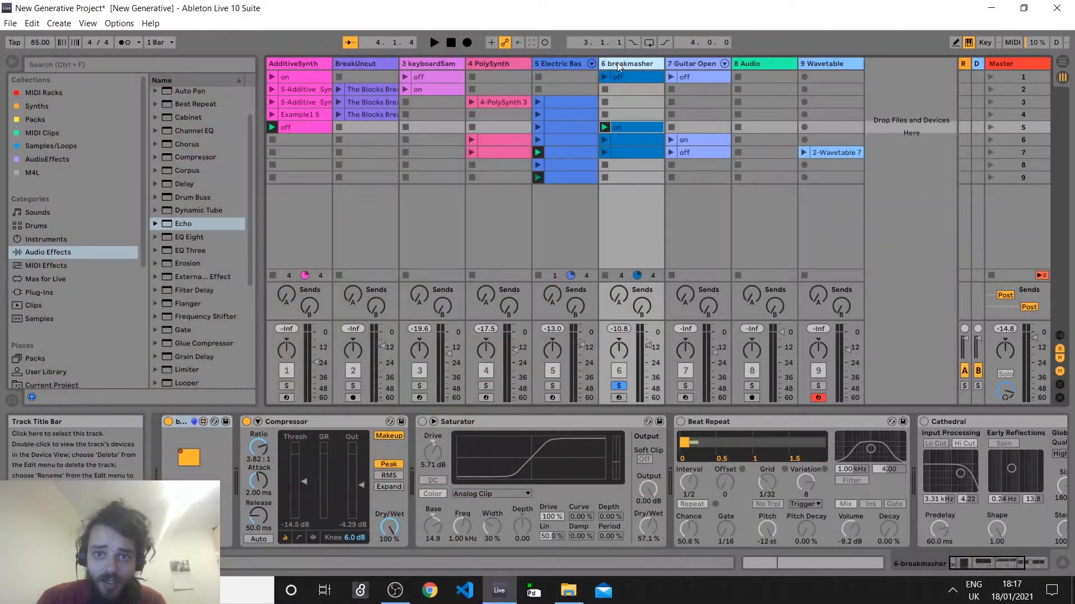
left_click(618, 79)
double_click(618, 77)
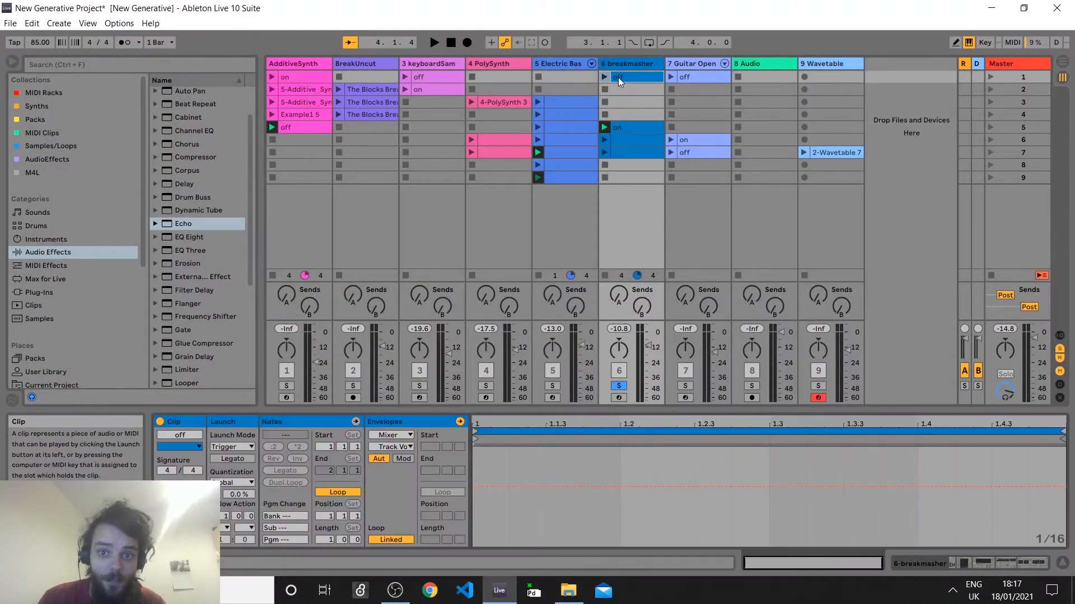
left_click(395, 435)
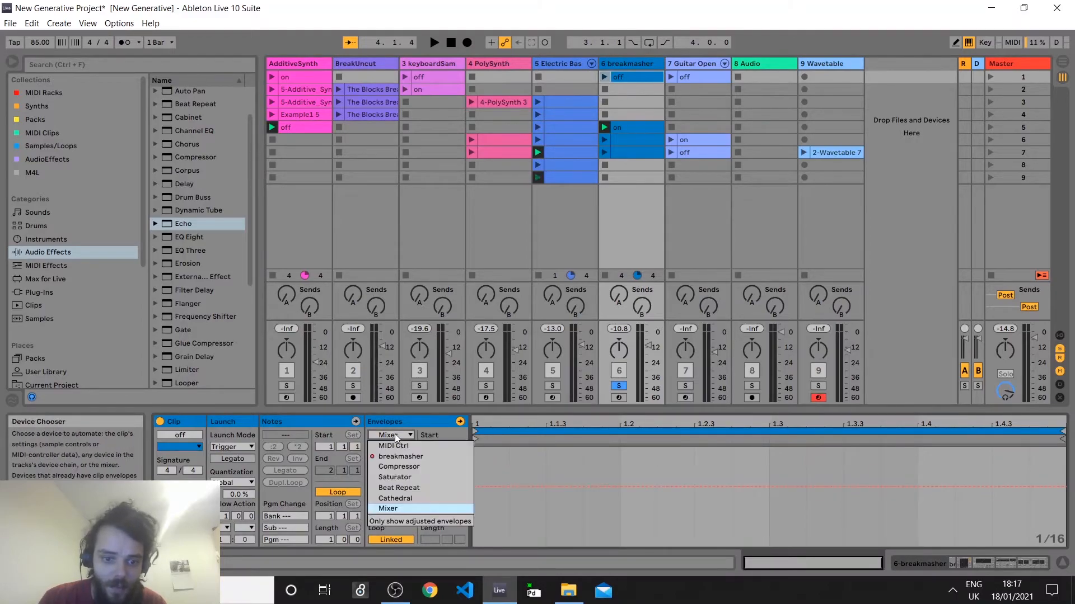
left_click(395, 453)
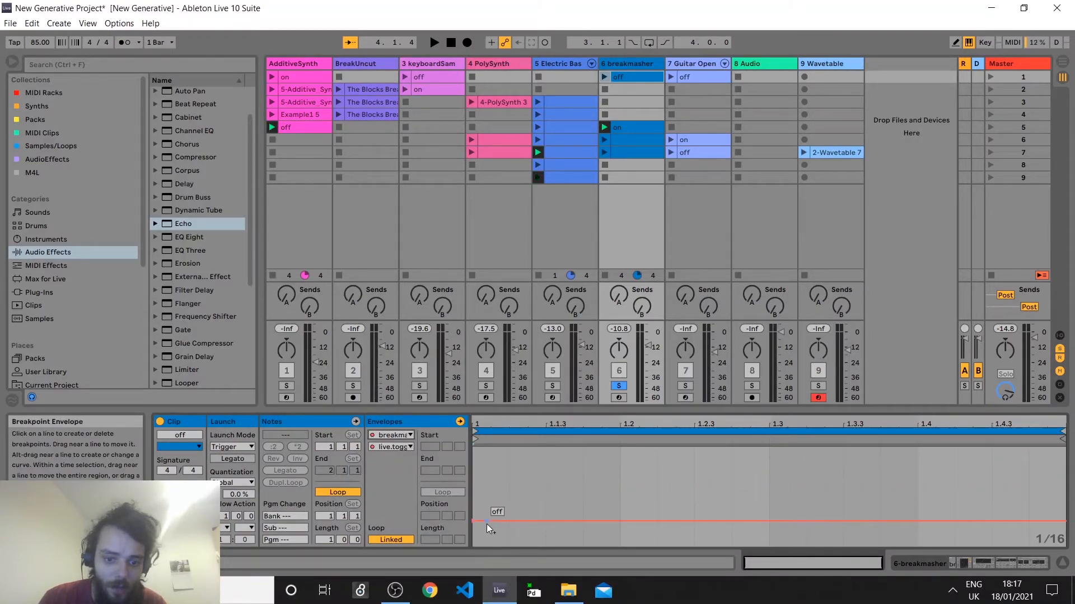
left_click(619, 114)
left_click(619, 127)
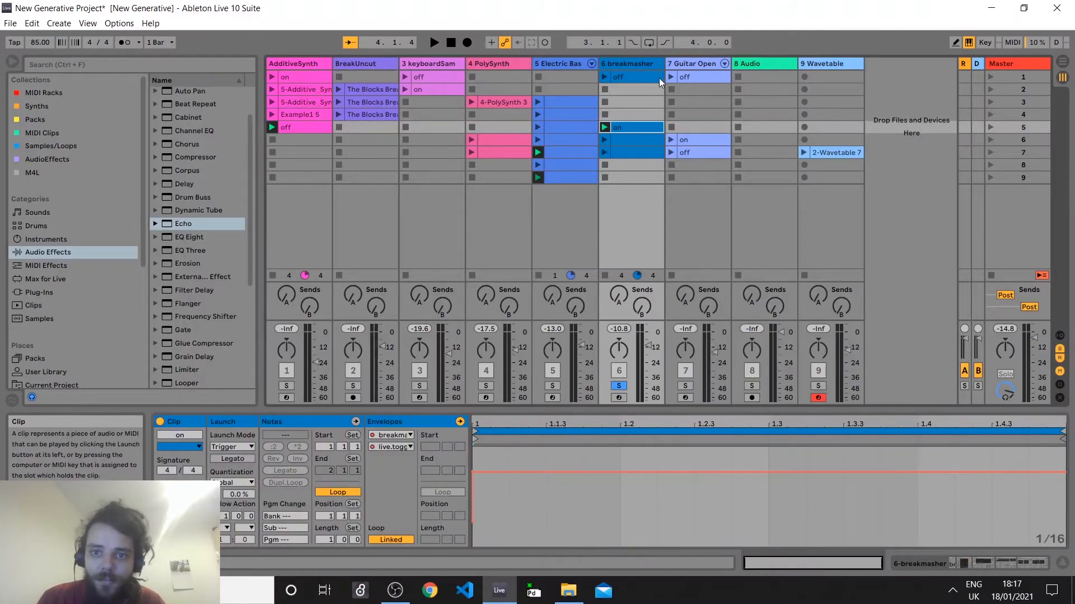
Solo the Guitar Open track, audition its "on" clip in scene 6 and halt playback
left_click(683, 62)
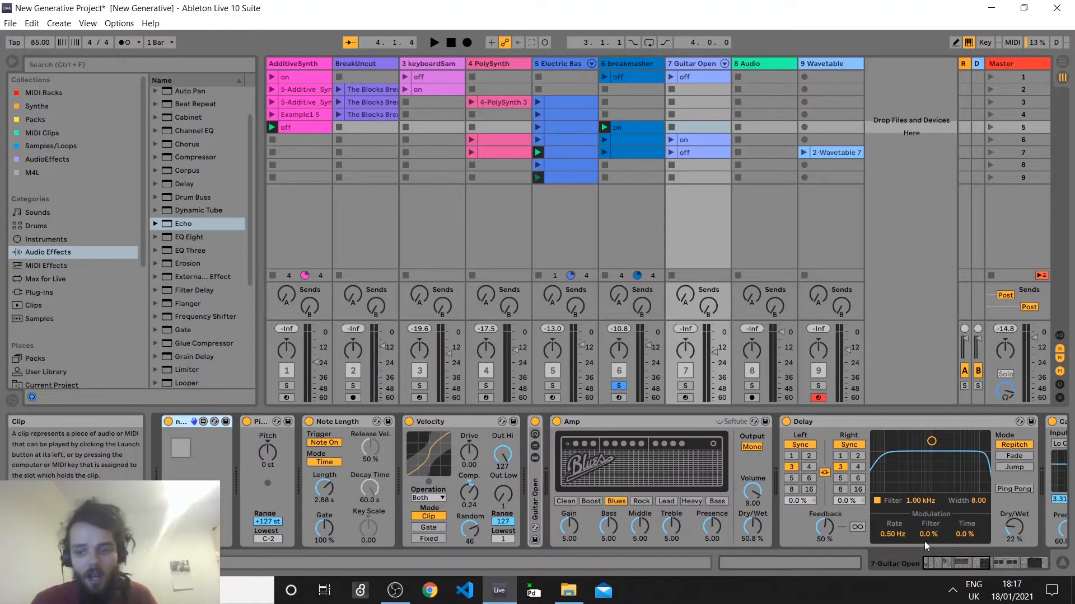
left_click(685, 385)
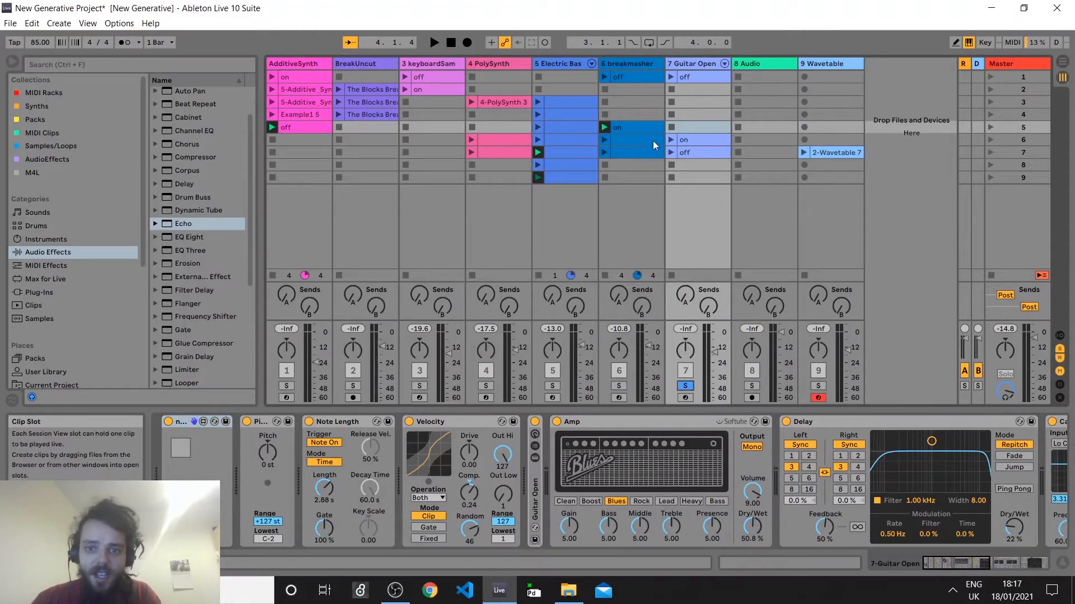
left_click(670, 140)
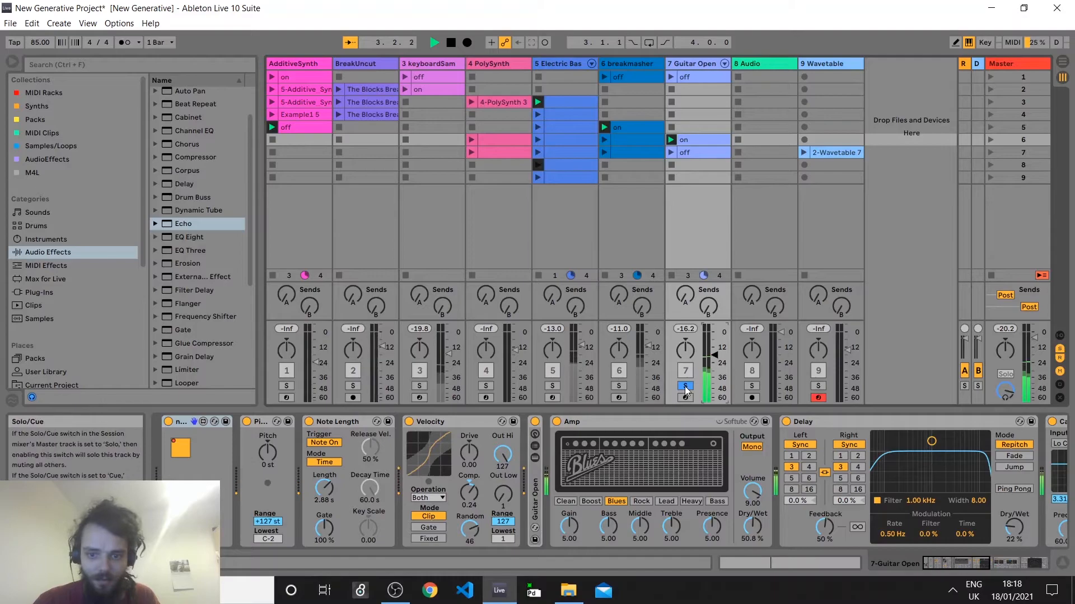
key("space")
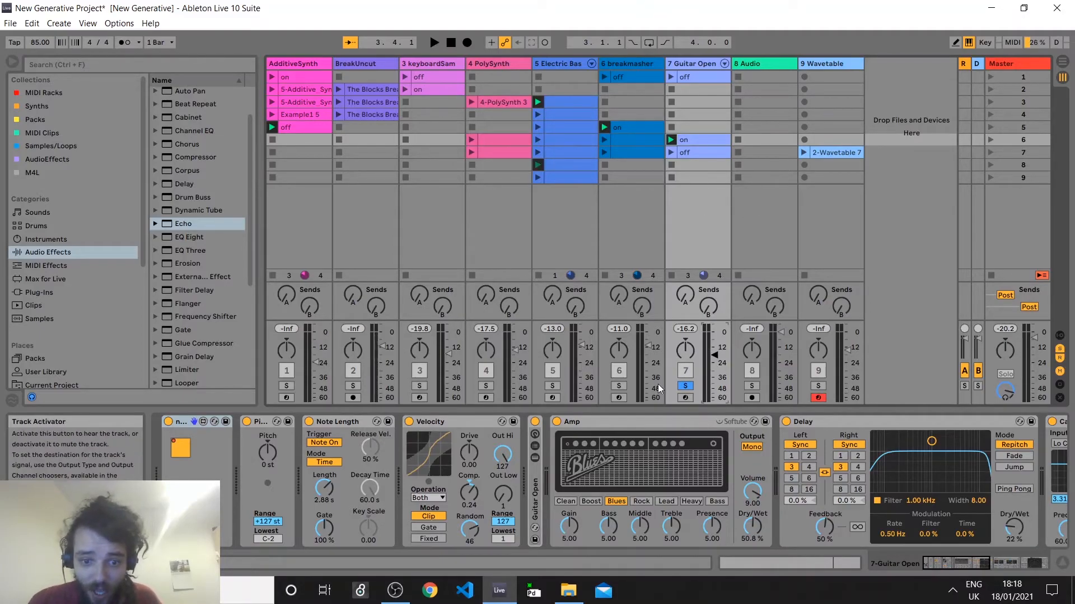
Arm the Guitar Open track and open its notemakerMarkov device in Max's patching view
left_click(974, 562)
left_click_drag(974, 562, 988, 581)
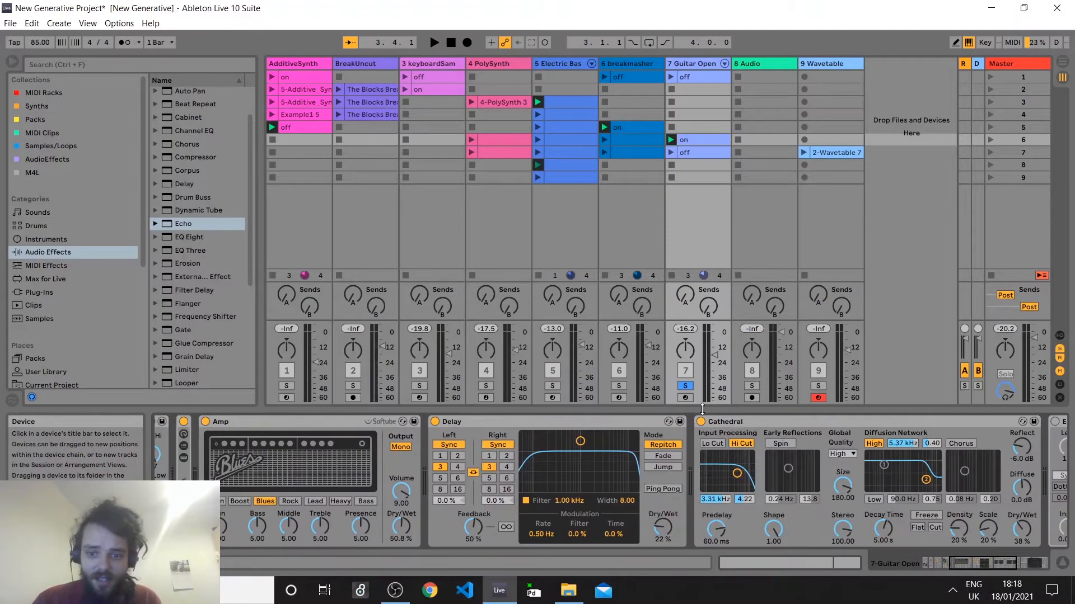
left_click(685, 397)
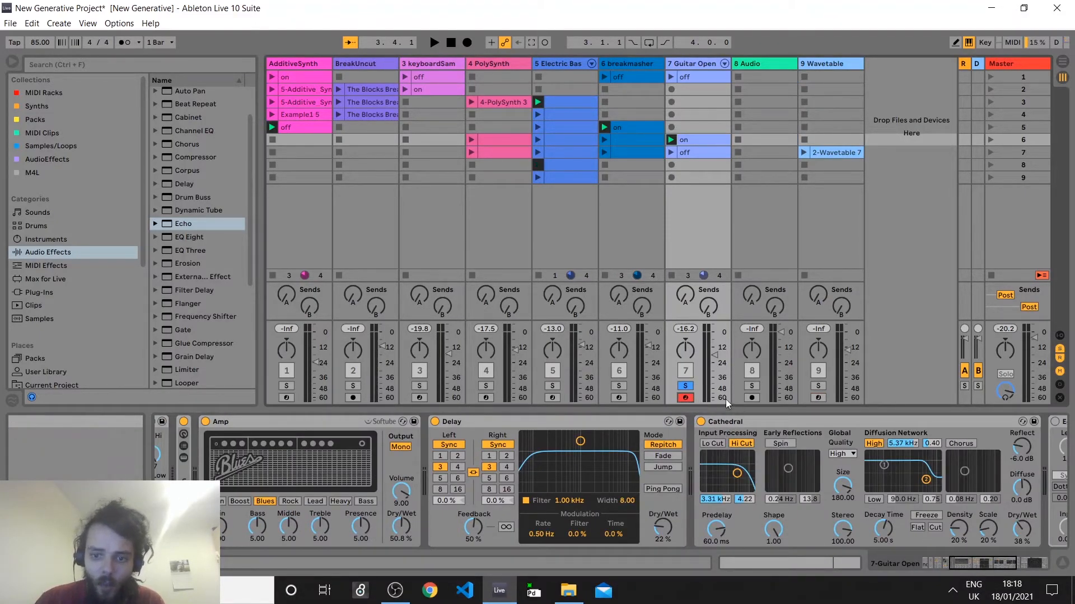
left_click_drag(979, 562, 905, 580)
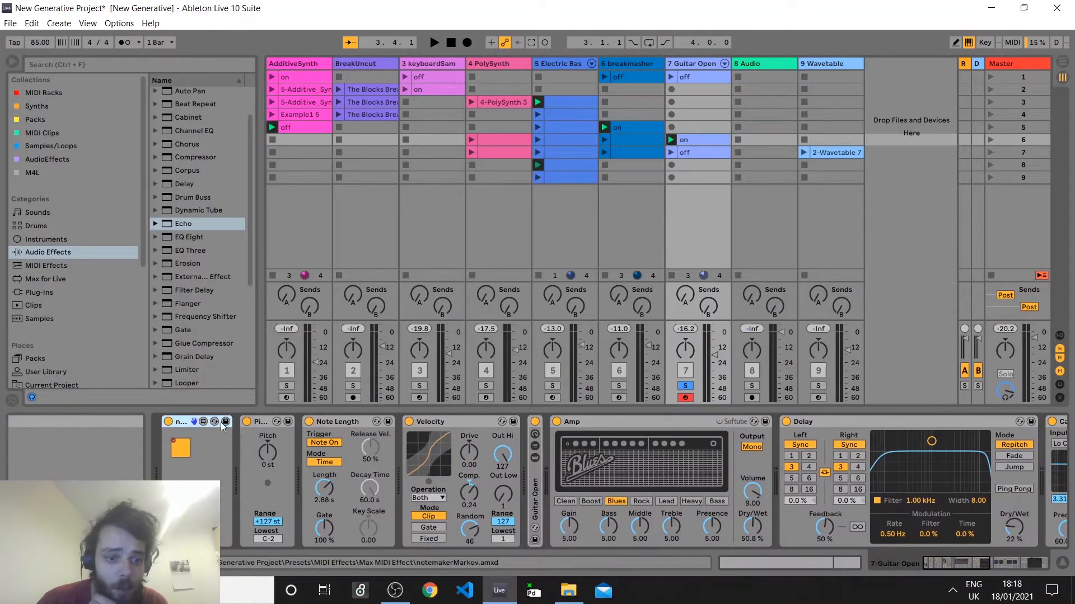
left_click(205, 422)
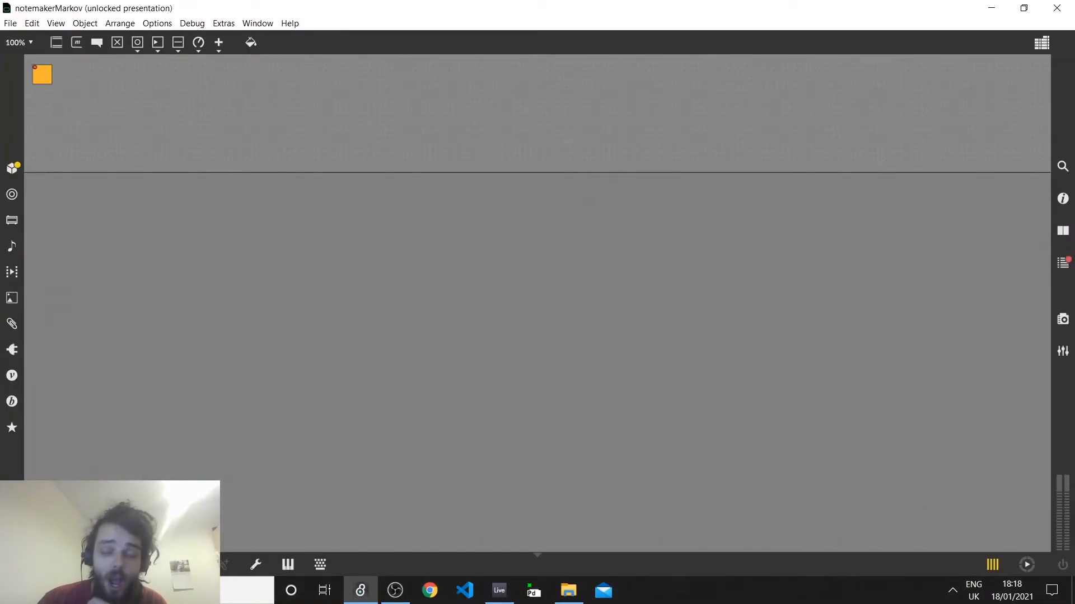
left_click(95, 565)
Examine the notemakerMarkov patch from plugsync~ and the metro objects through prob and sel to the note messages and makenote
scroll(520, 383, "down", 3)
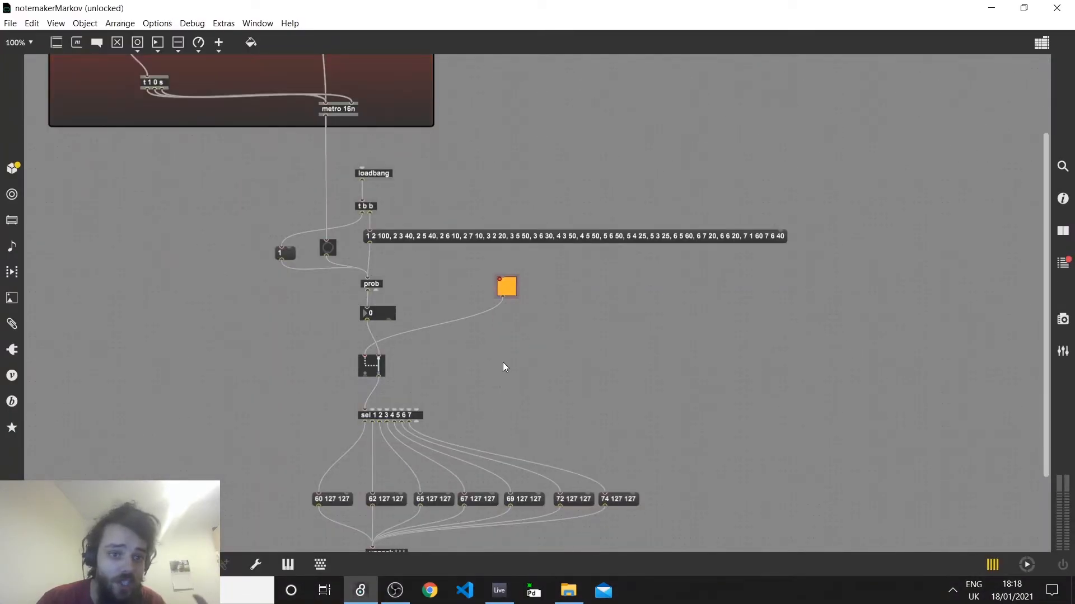
scroll(503, 361, "down", 2)
scroll(500, 370, "up", 1)
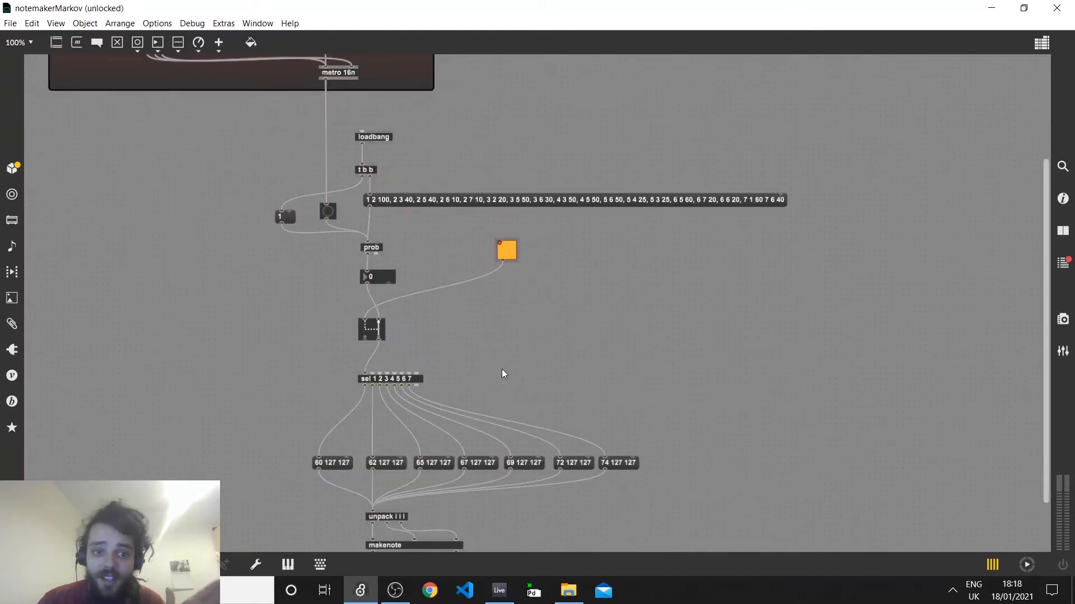
scroll(501, 369, "up", 4)
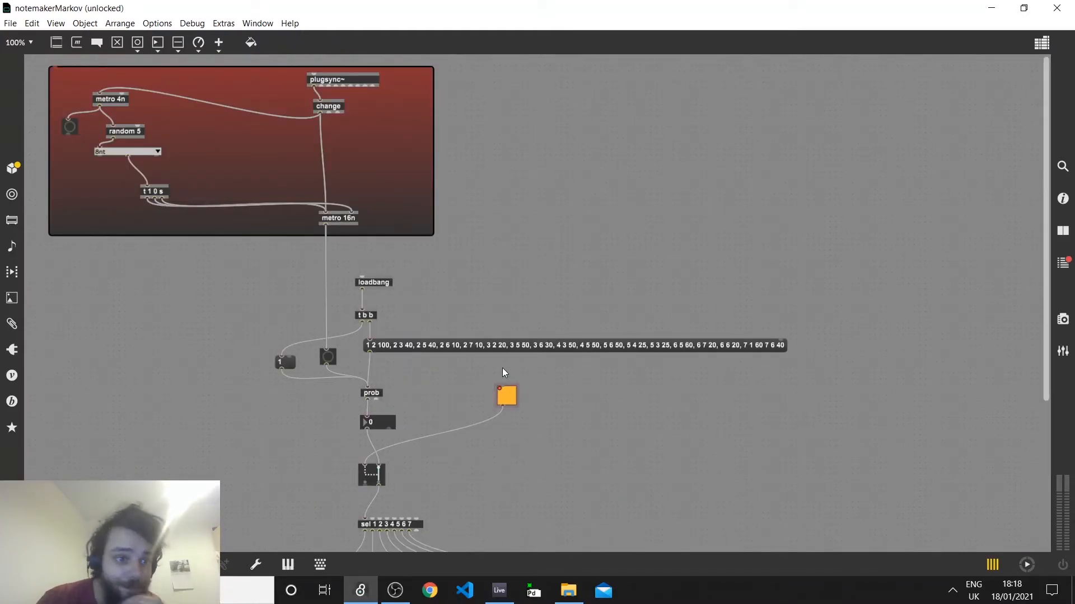
scroll(336, 361, "down", 2)
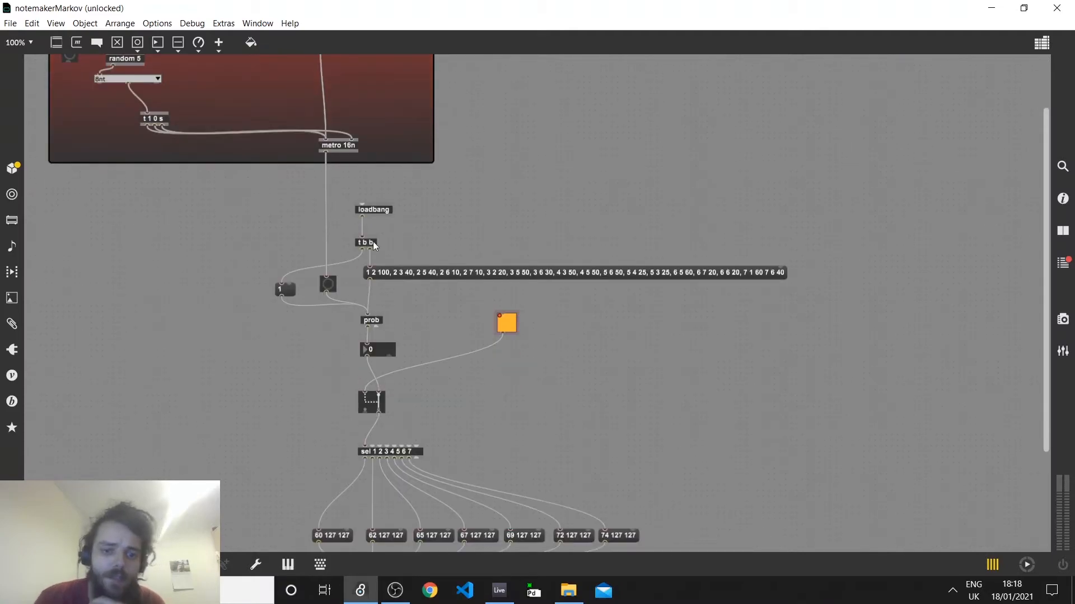
scroll(397, 273, "down", 1)
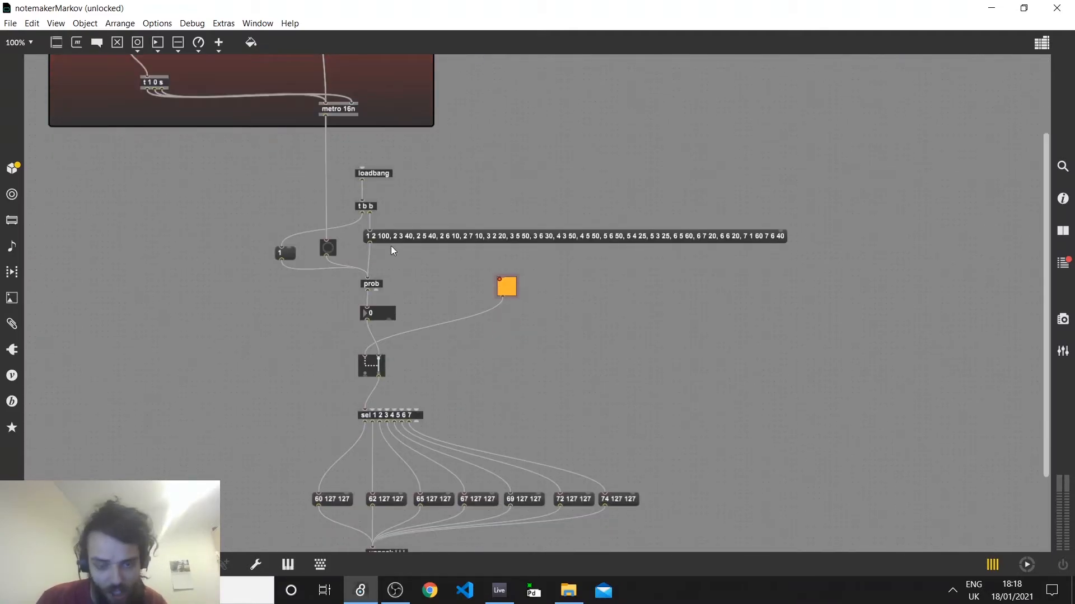
scroll(394, 256, "down", 2)
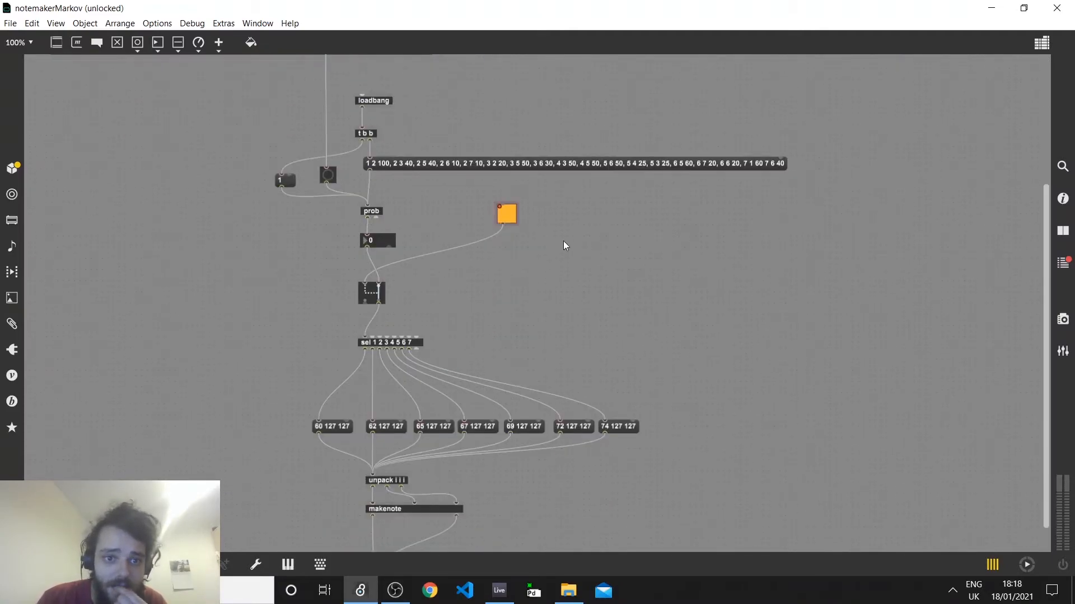
scroll(467, 189, "down", 1)
scroll(458, 191, "up", 1)
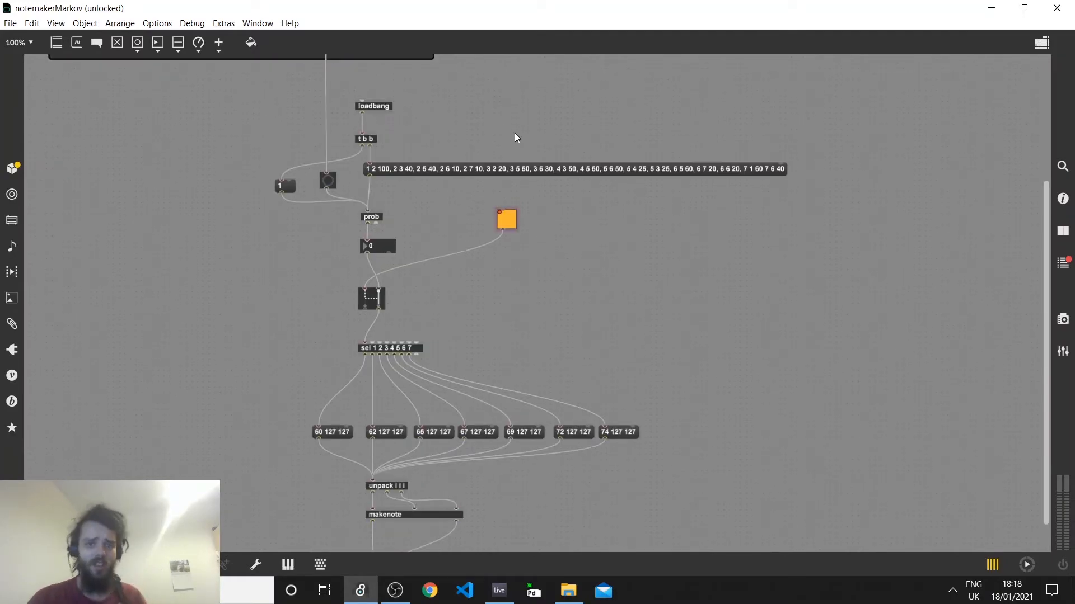
scroll(462, 199, "up", 5)
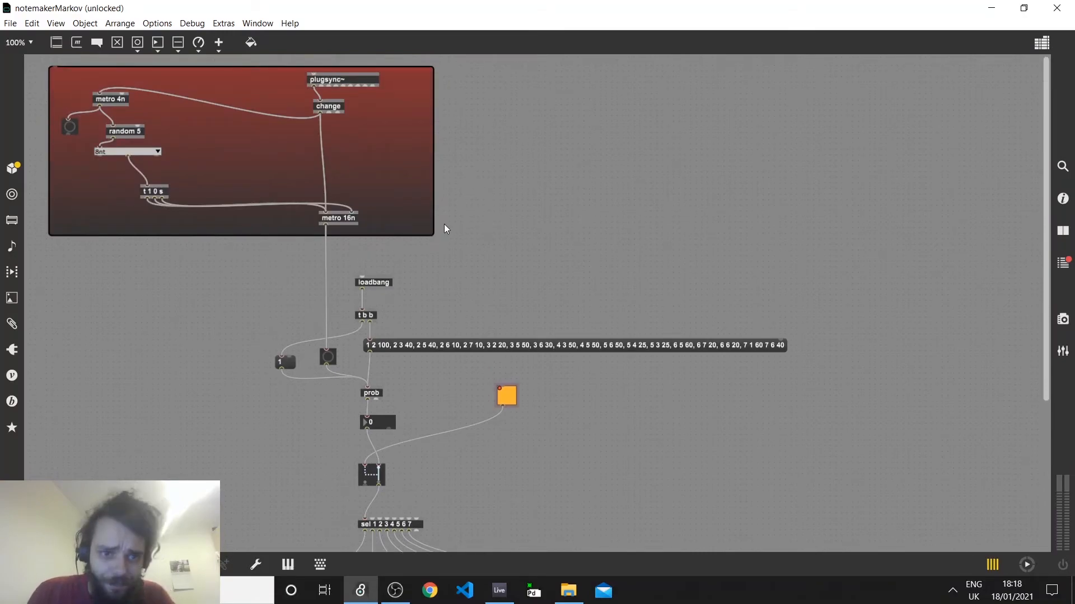
Nudge plugsync~ slightly upward and the menu under random 5 slightly down and right, and view the menu's note-value options
mouse_move(336, 82)
left_mouse_down()
mouse_move(325, 95)
mouse_move(333, 75)
left_mouse_up()
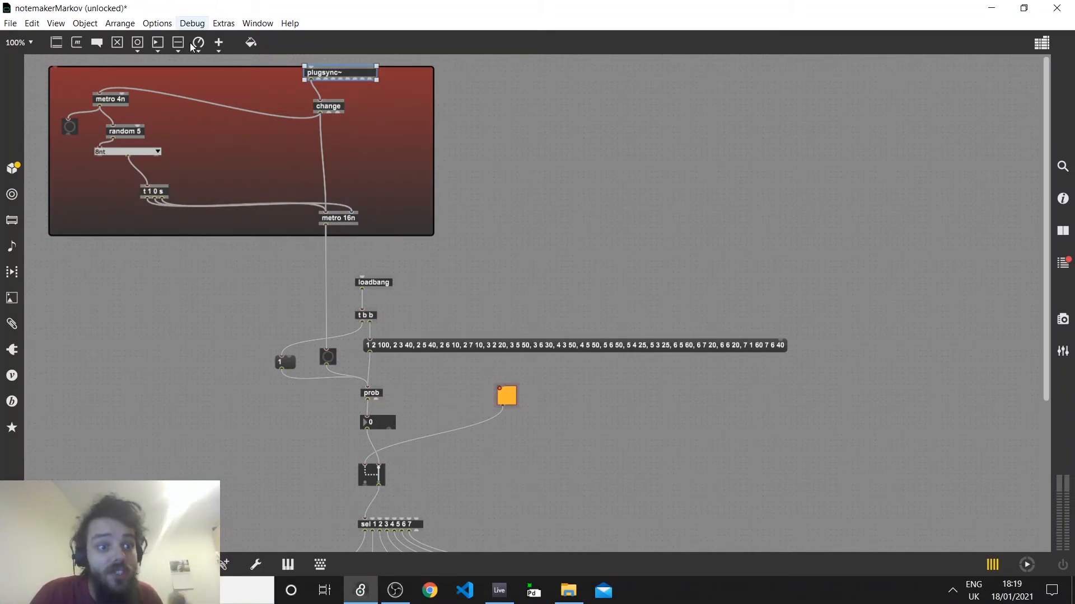
left_click(523, 87)
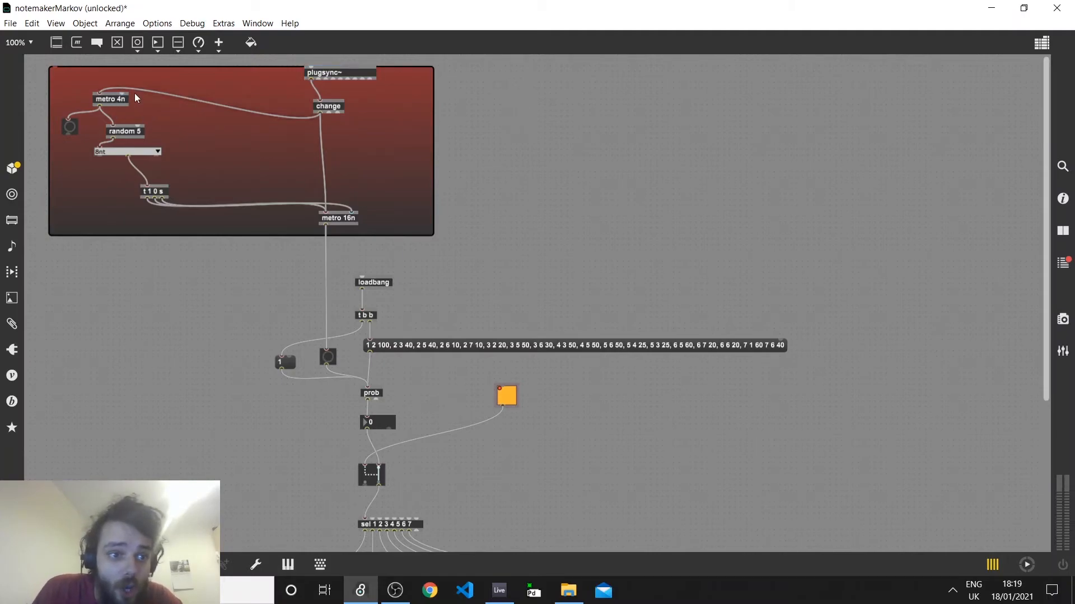
left_click_drag(109, 152, 122, 161)
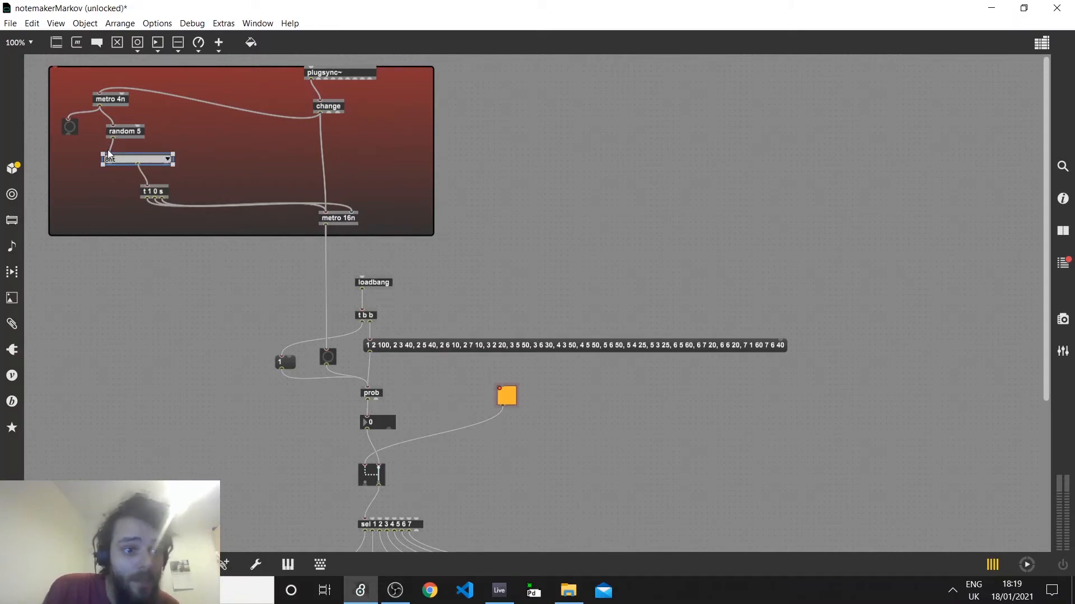
left_click(123, 159)
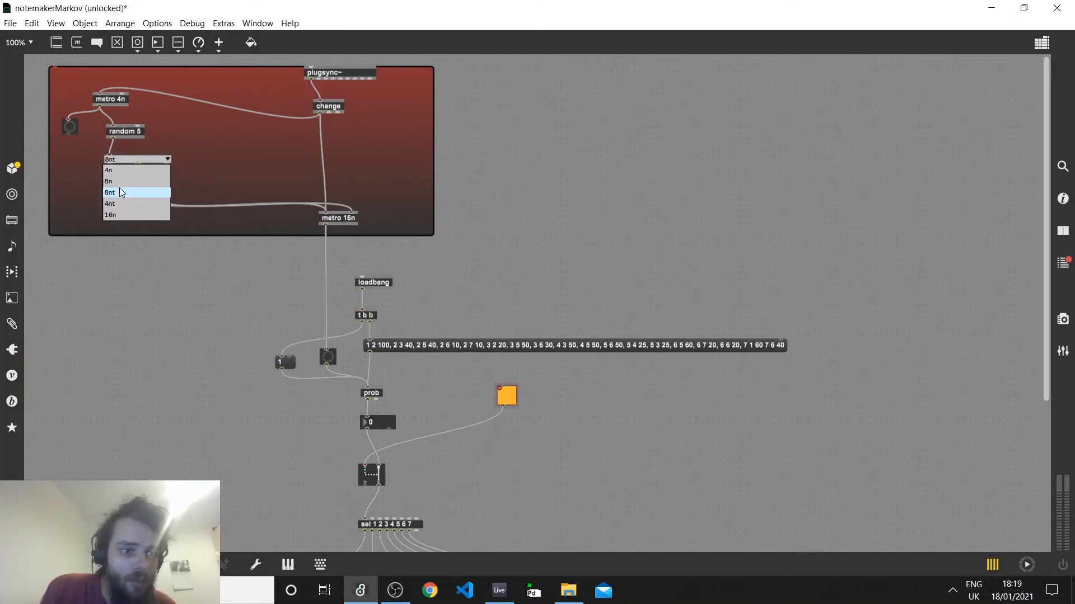
left_click(187, 133)
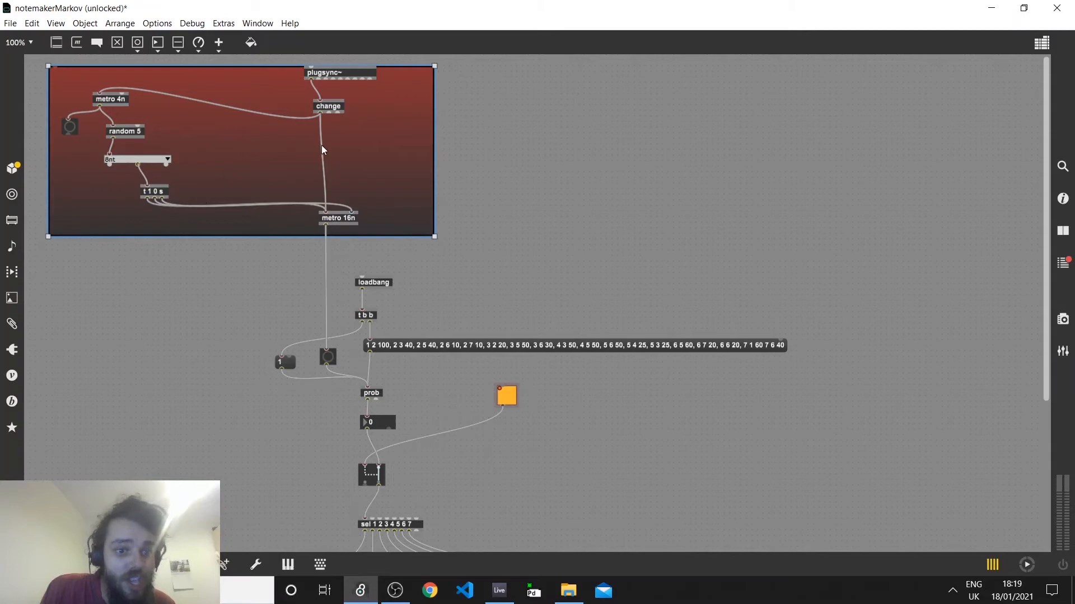
Select metro 16n and nudge the probability list message beside the bang button slightly down and right
left_click(351, 221)
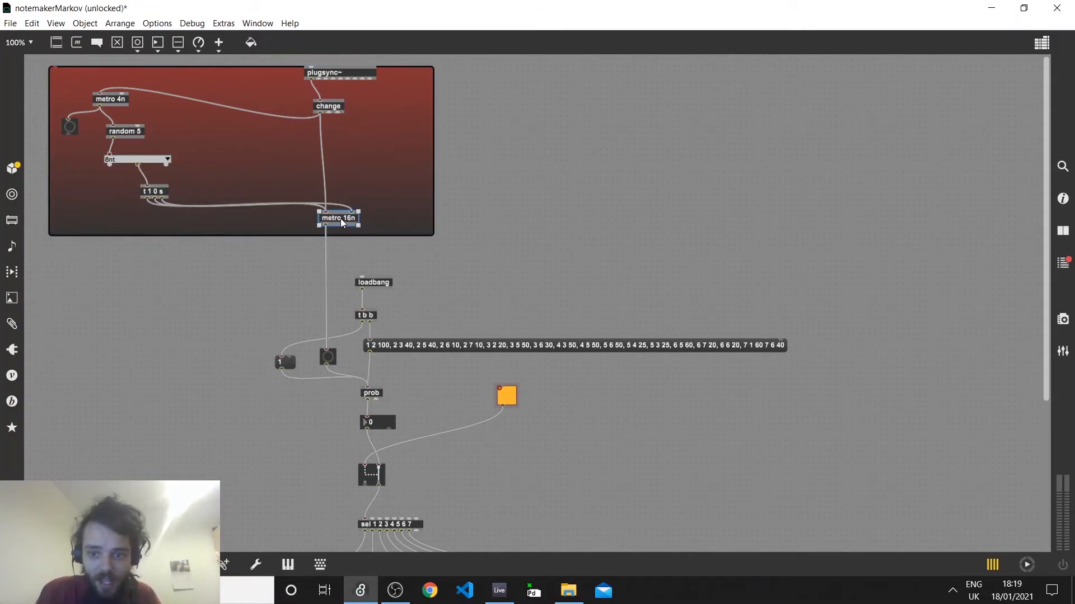
scroll(336, 280, "down", 2)
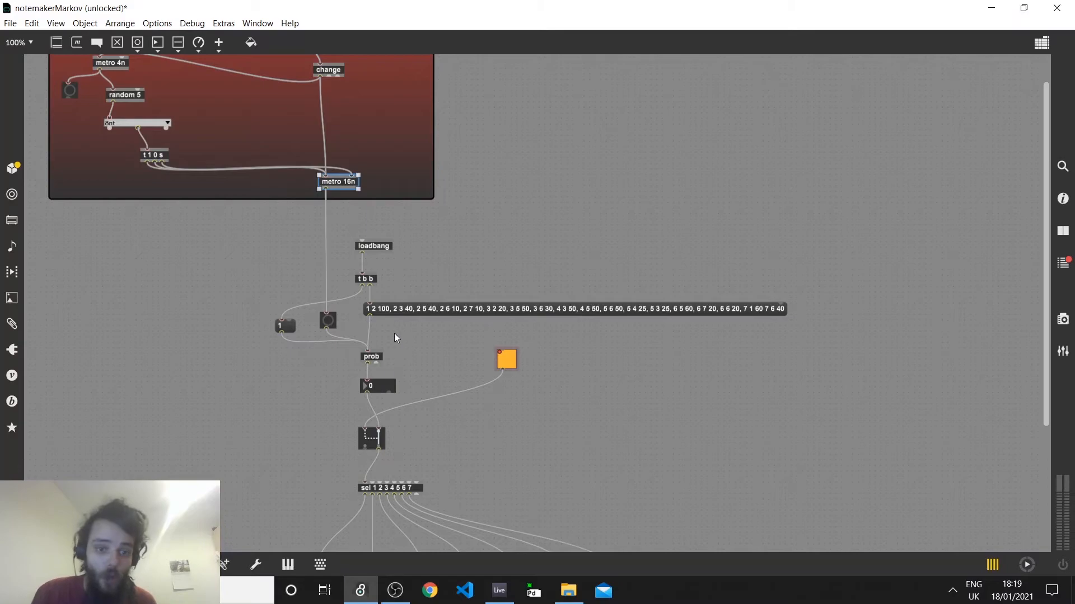
scroll(425, 330, "down", 2)
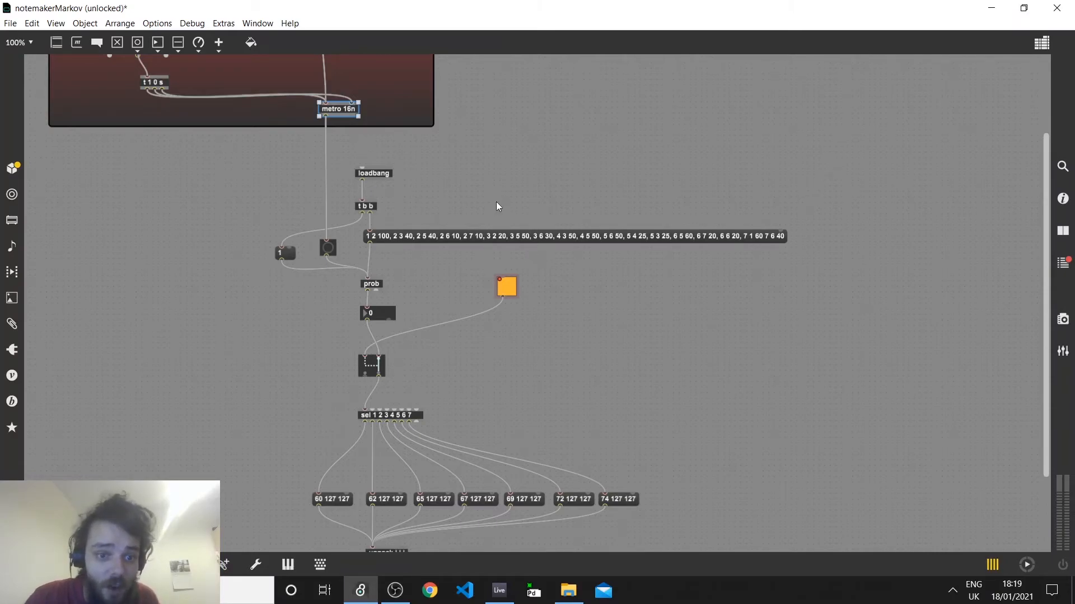
mouse_move(485, 238)
left_mouse_down()
mouse_move(498, 246)
mouse_move(491, 240)
left_mouse_up()
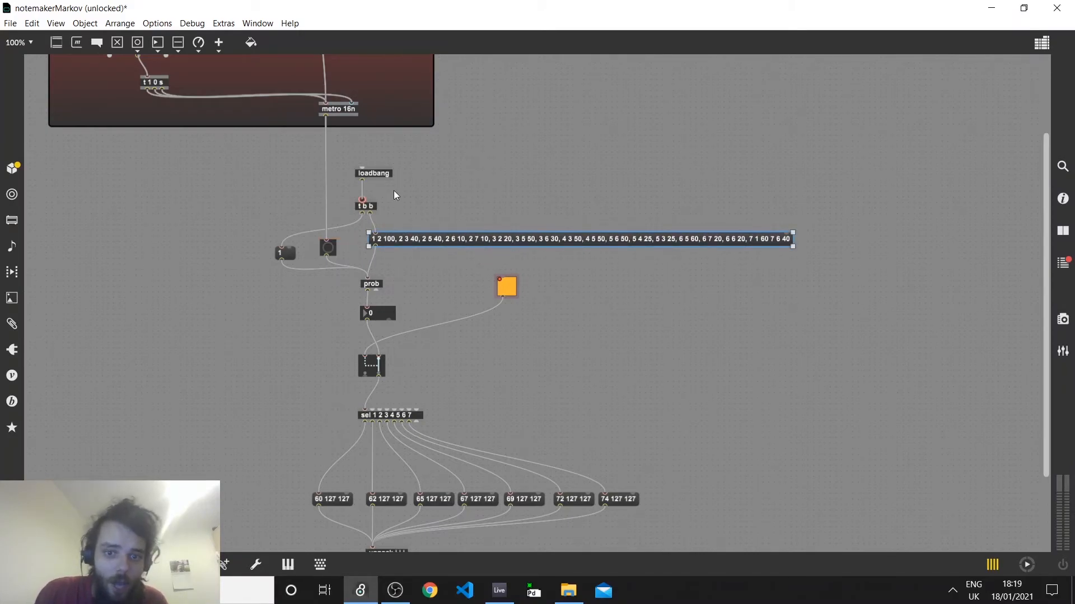
Examine the row of note messages between sel and unpack, and lock the patch to view it in its running state
left_click_drag(269, 503, 670, 499)
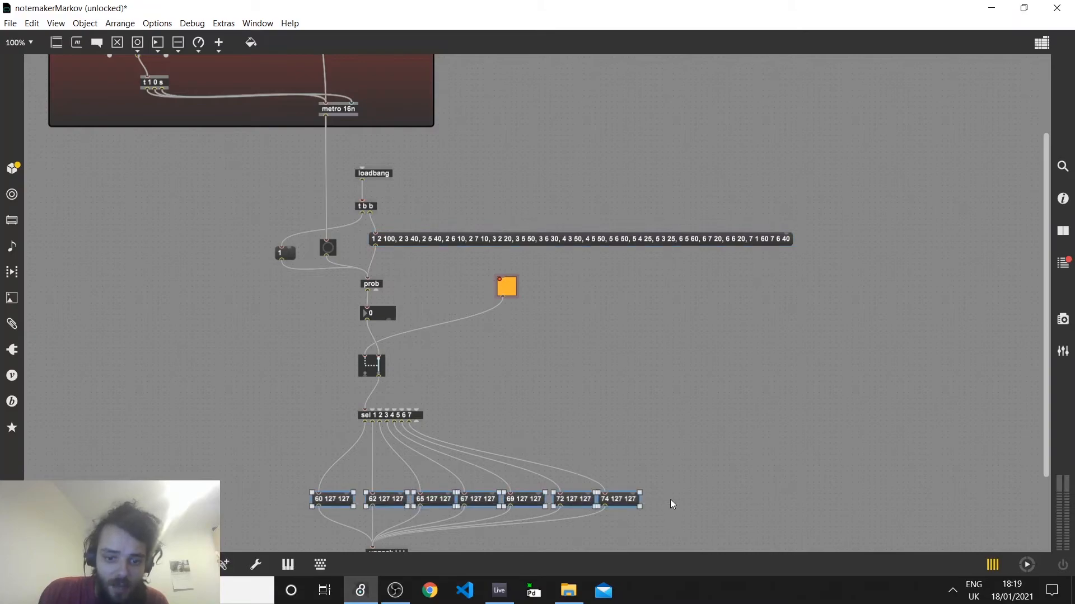
scroll(680, 439, "down", 3)
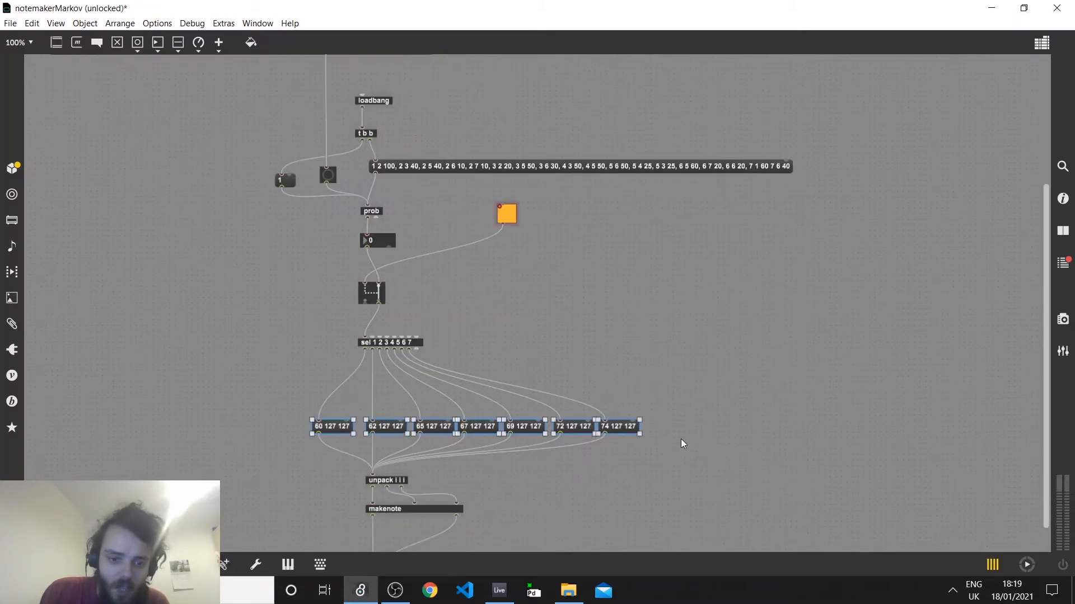
scroll(640, 428, "up", 2)
left_click(640, 428)
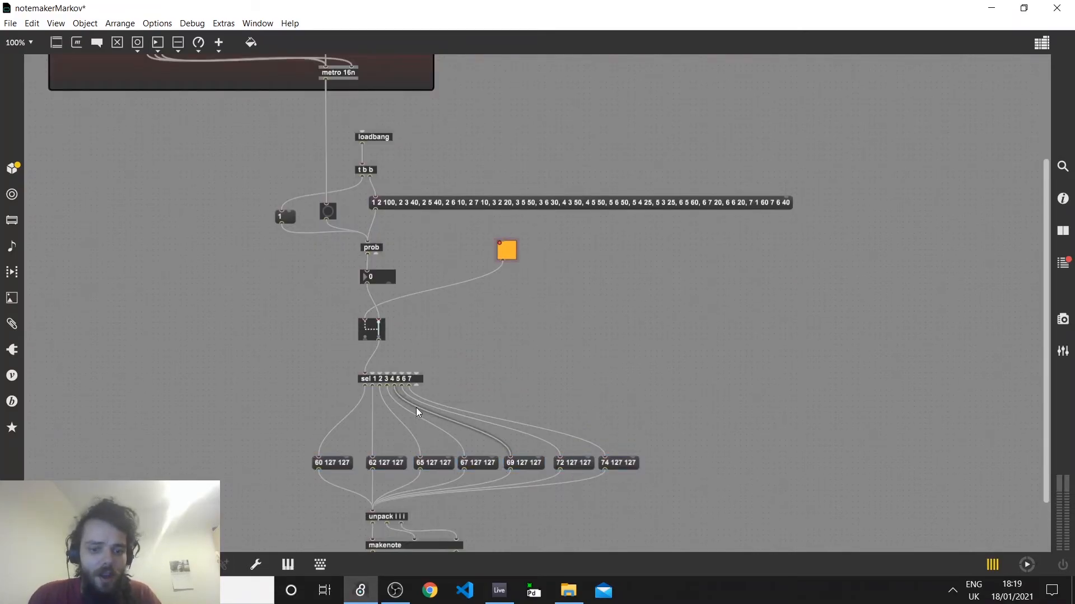
key("ctrl+e")
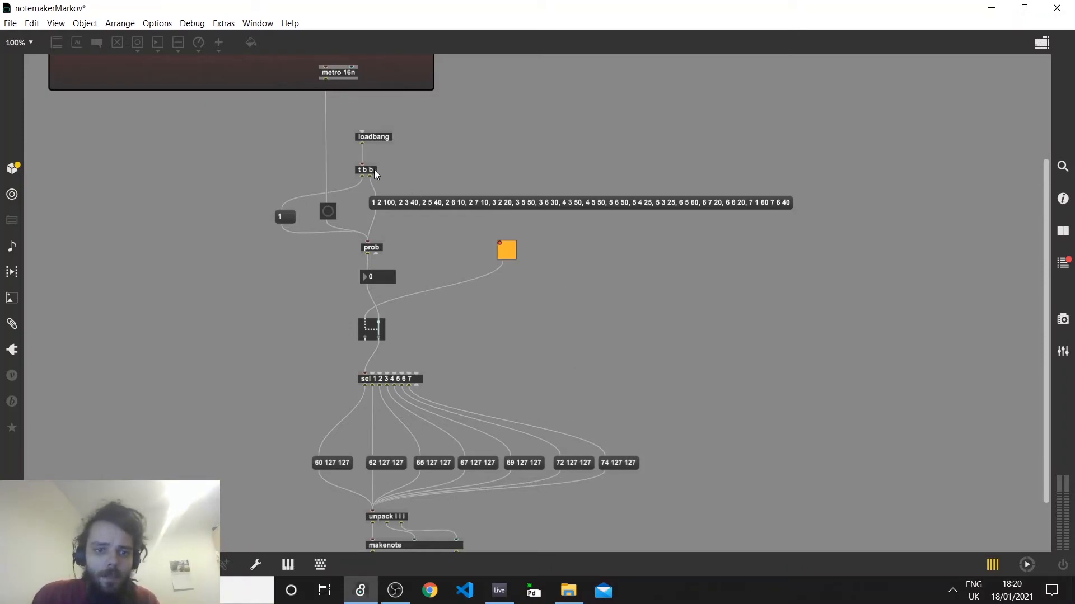
Unlock the patch and nudge the probability list message up and right, the 1 message up and left, and the bang button up
key("ctrl+e")
mouse_move(405, 207)
left_mouse_down()
mouse_move(418, 179)
mouse_move(412, 202)
left_mouse_up()
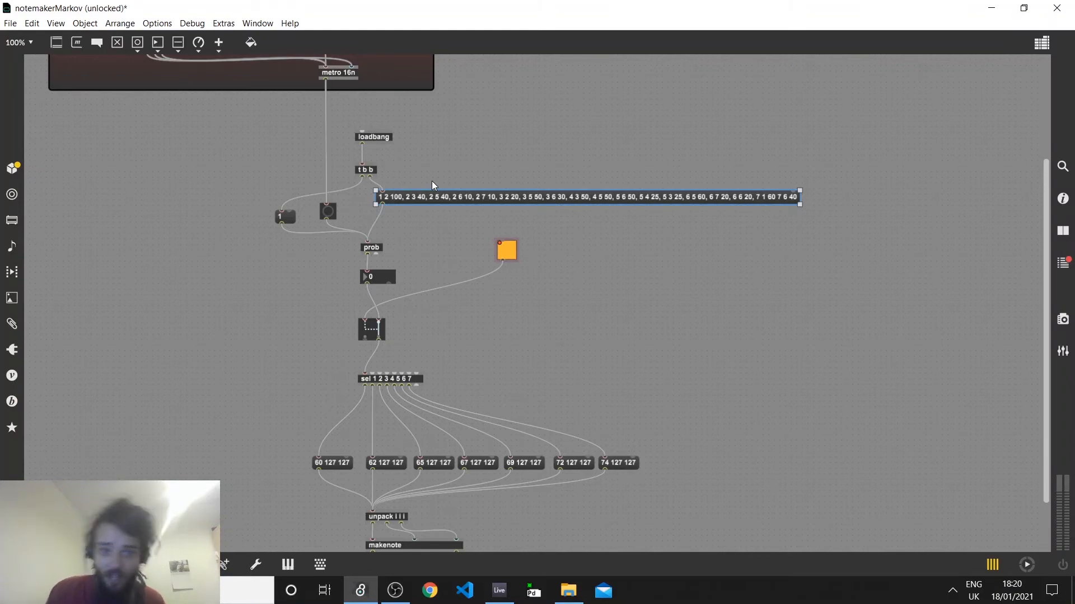
mouse_move(566, 207)
left_mouse_down()
mouse_move(588, 219)
mouse_move(571, 221)
mouse_move(549, 194)
mouse_move(564, 201)
left_mouse_up()
scroll(529, 167, "up", 2)
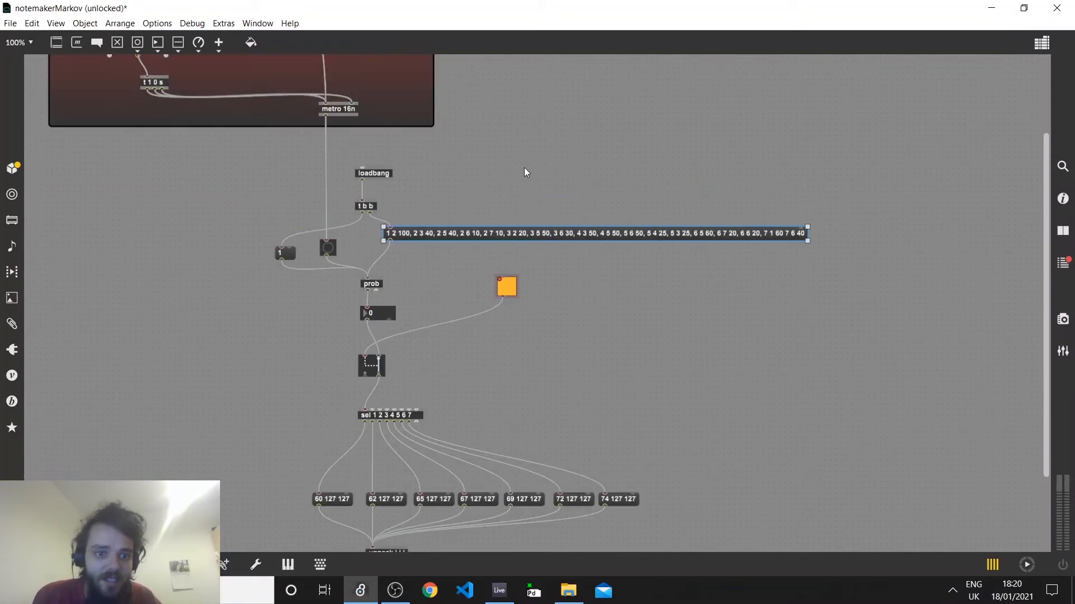
left_click_drag(278, 291, 259, 273)
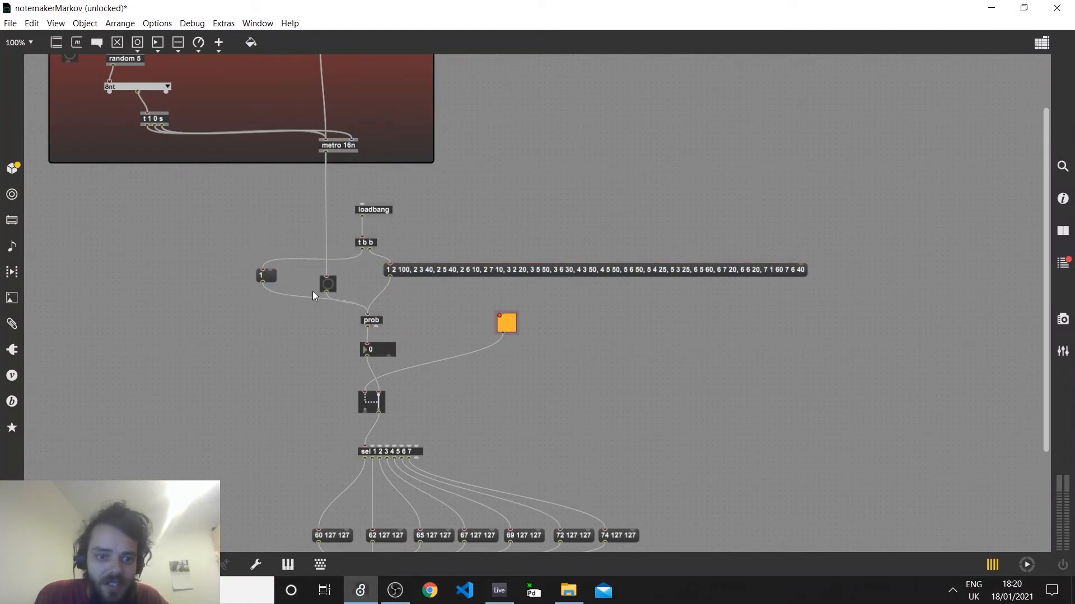
left_click(330, 287)
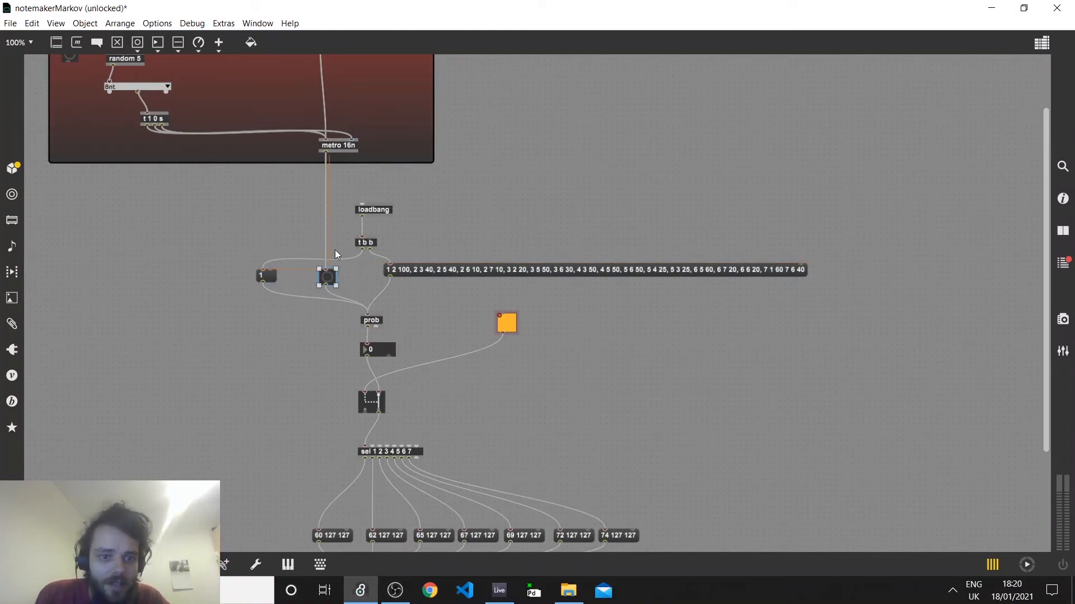
View the note-value options in the menu under random 5 and examine the signal path from metro 16n down to noteout
scroll(268, 183, "up", 1)
scroll(268, 184, "up", 1)
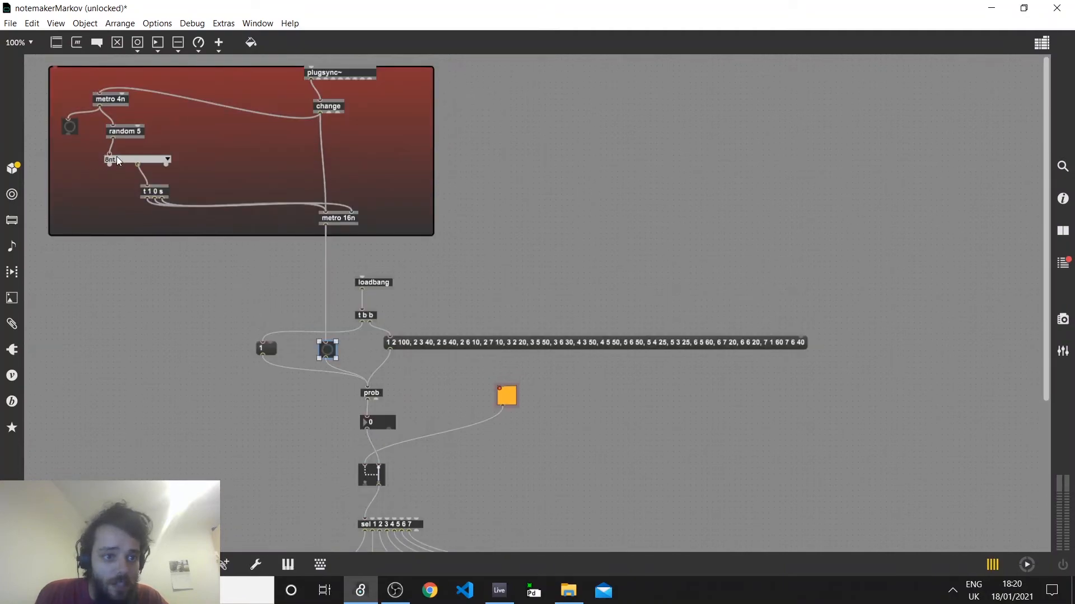
left_click(151, 160)
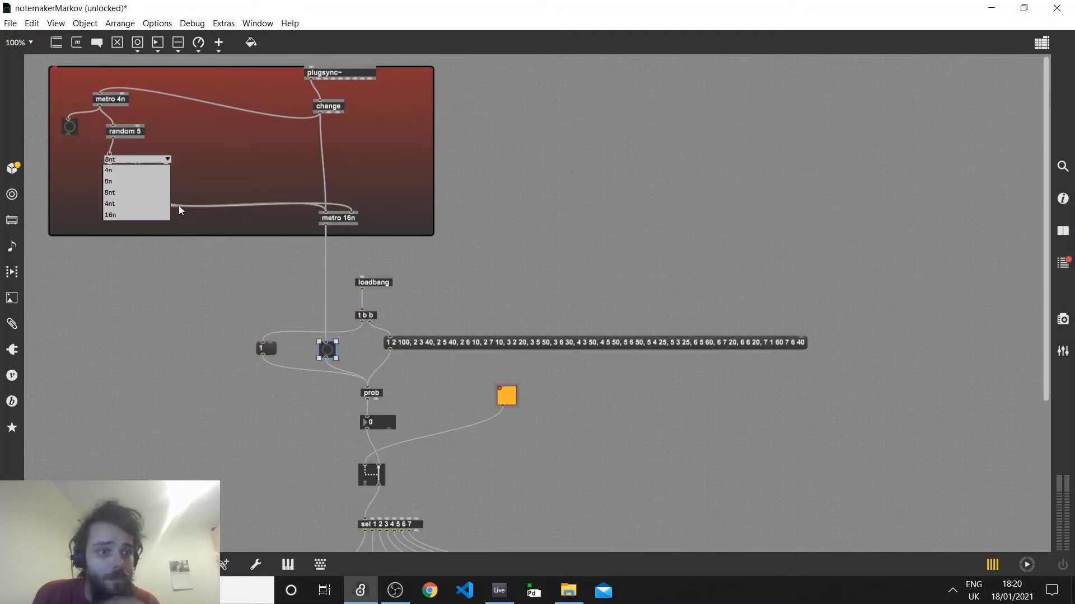
left_click(163, 192)
scroll(306, 253, "down", 2)
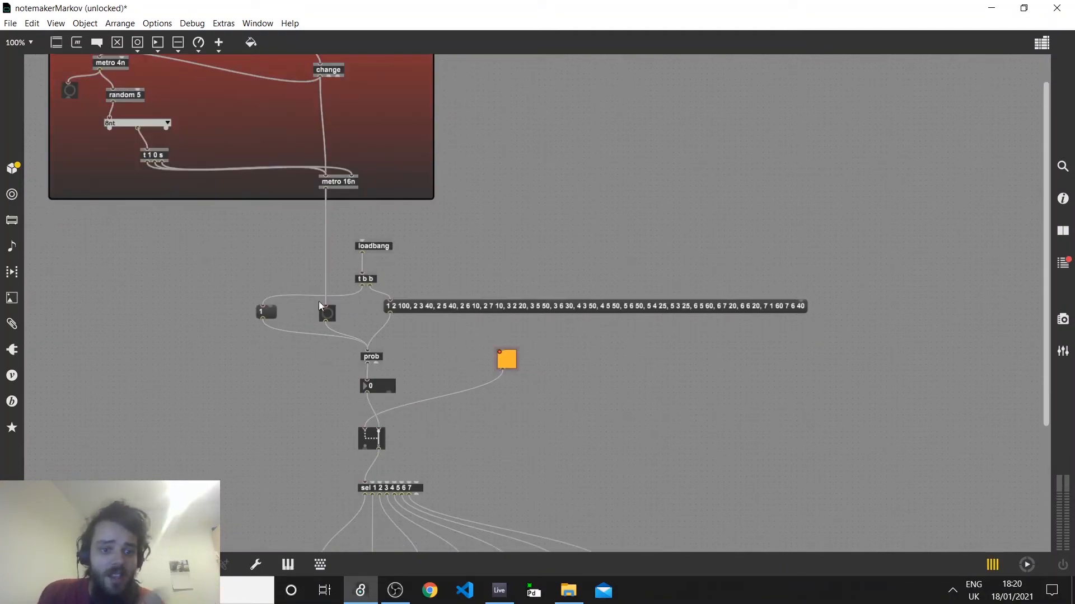
scroll(331, 276, "down", 4)
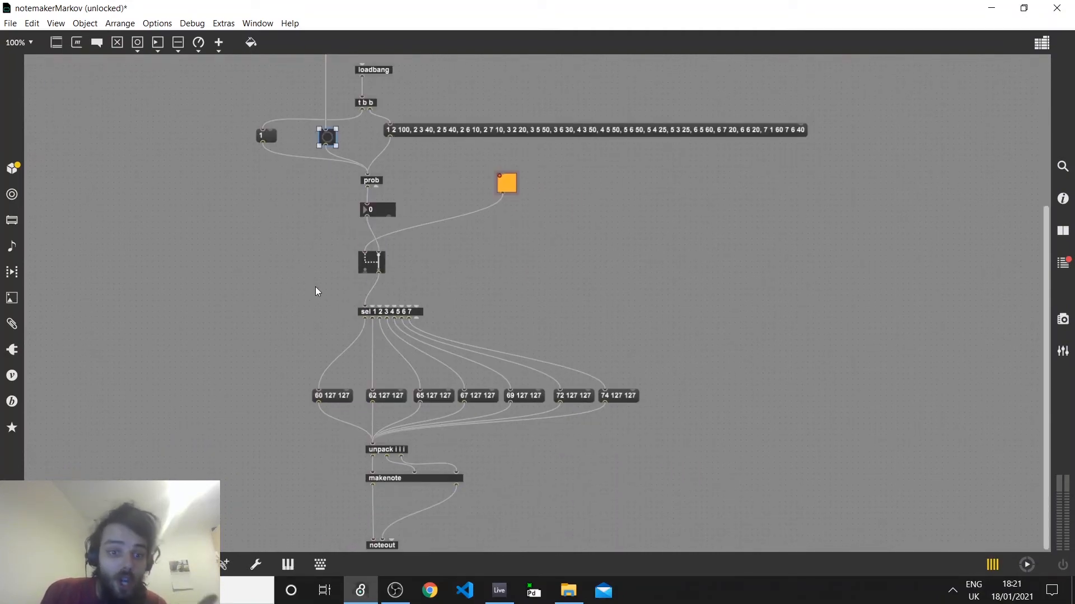
scroll(277, 227, "up", 4)
scroll(287, 173, "down", 3)
scroll(290, 175, "down", 1)
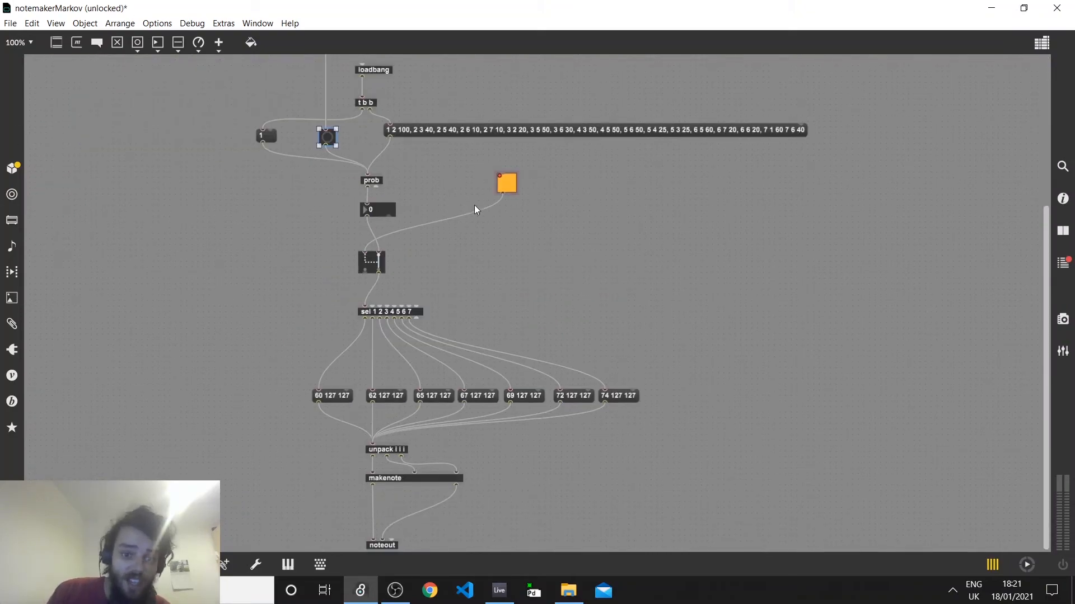
Select the orange toggle, nudge the switch object above sel slightly down and right, and close the patch to return to Ableton Live
left_click(499, 181)
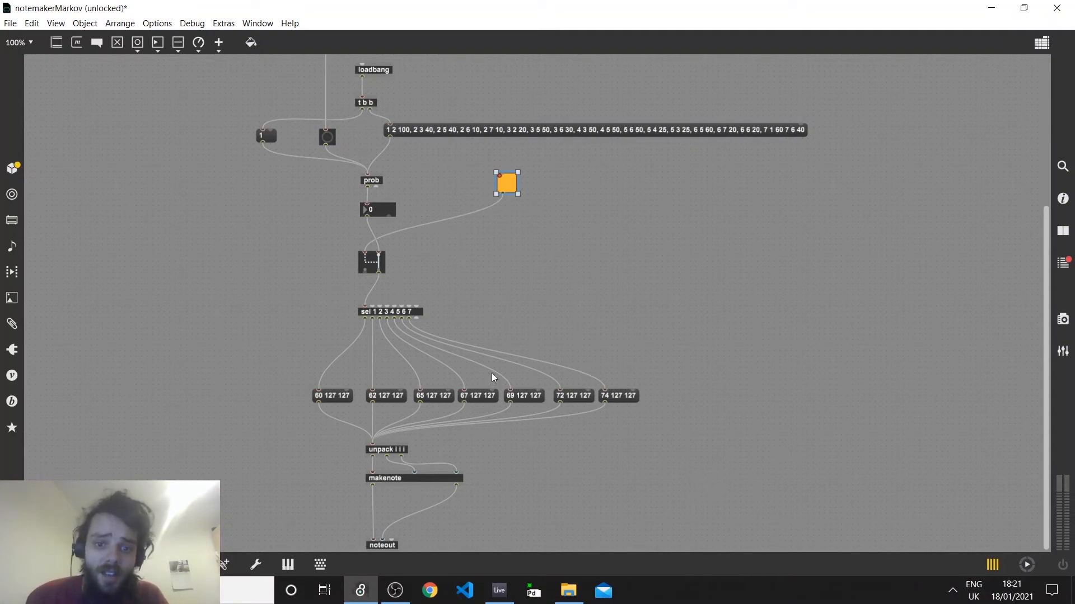
left_click_drag(381, 267, 379, 273)
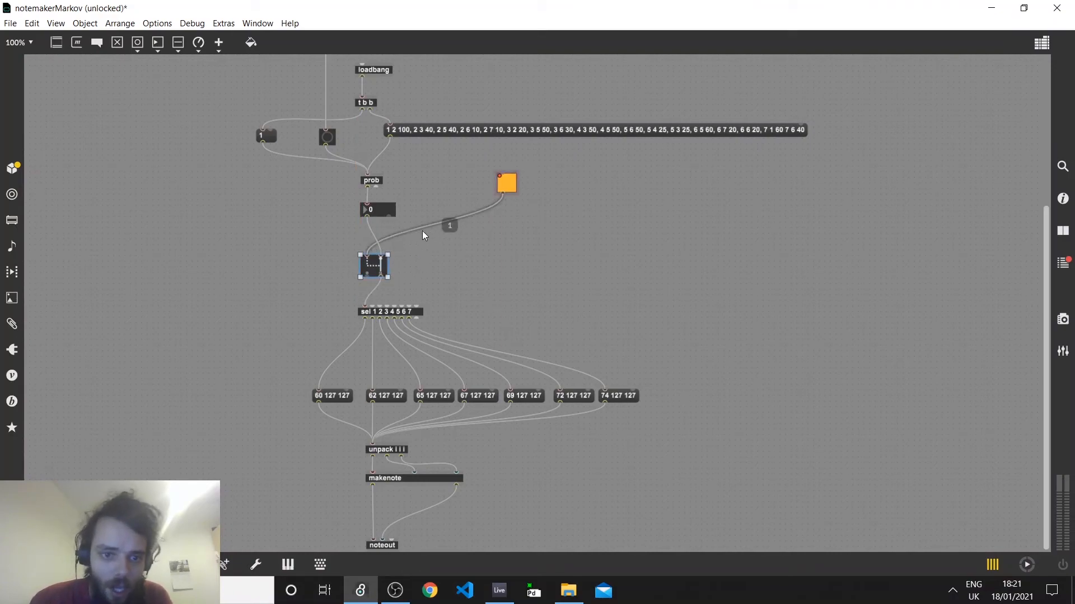
scroll(391, 275, "up", 2)
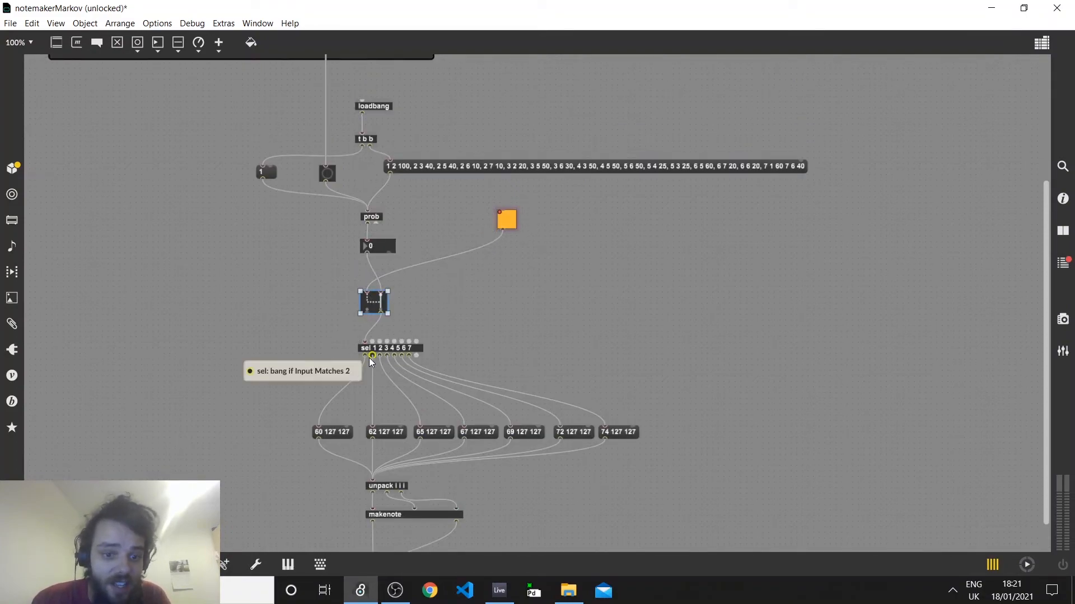
scroll(364, 354, "down", 2)
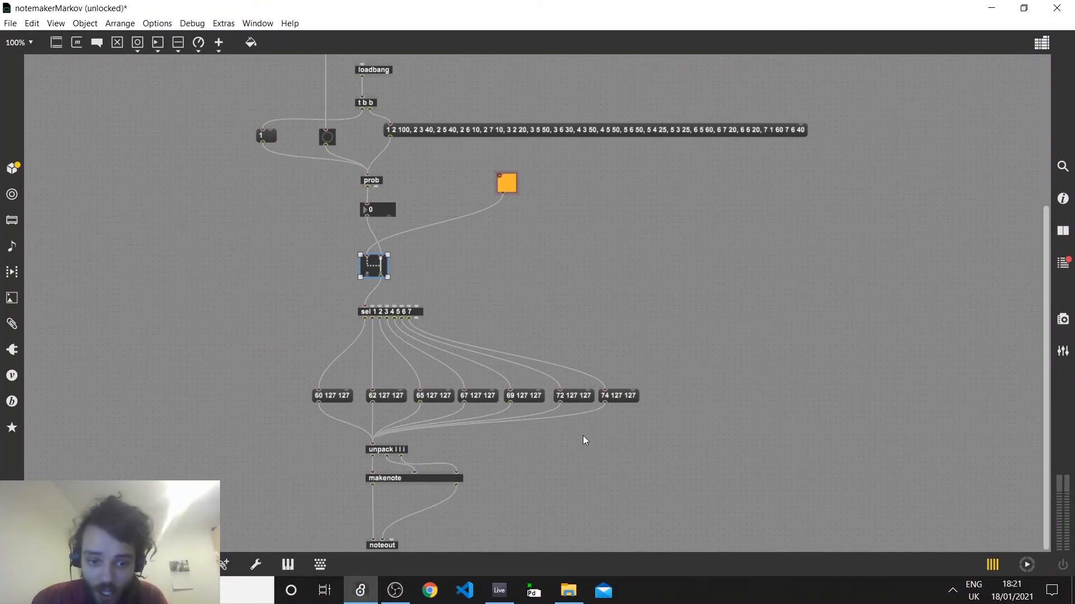
left_click(1070, 8)
left_click(559, 338)
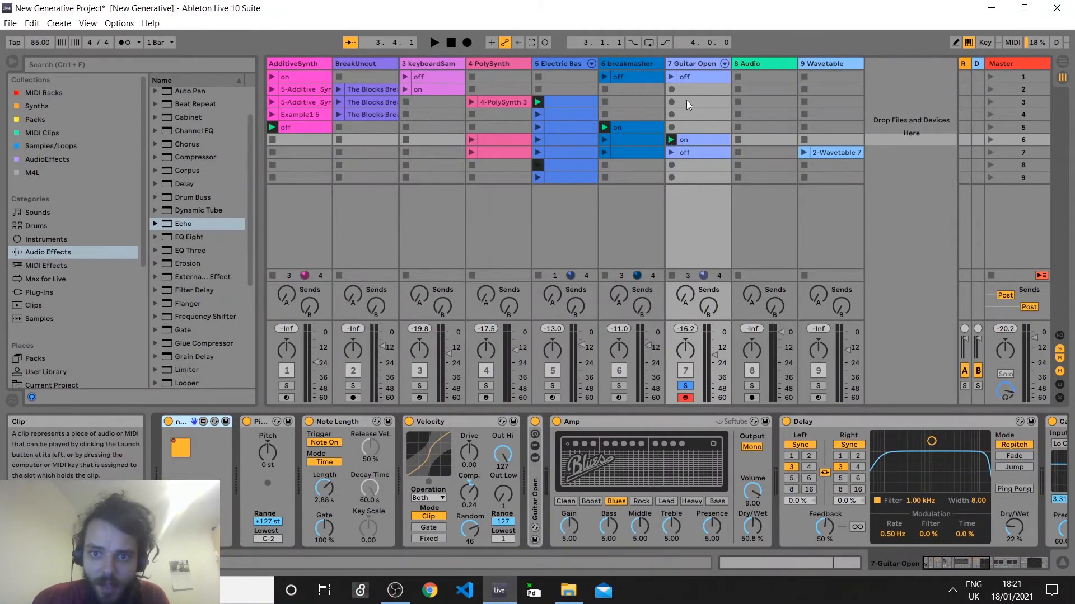
Compare the notemaker device's live.toggle envelope in the Guitar Open track's scene 1 "off" clip and scene 6 "on" clip
left_click(687, 73)
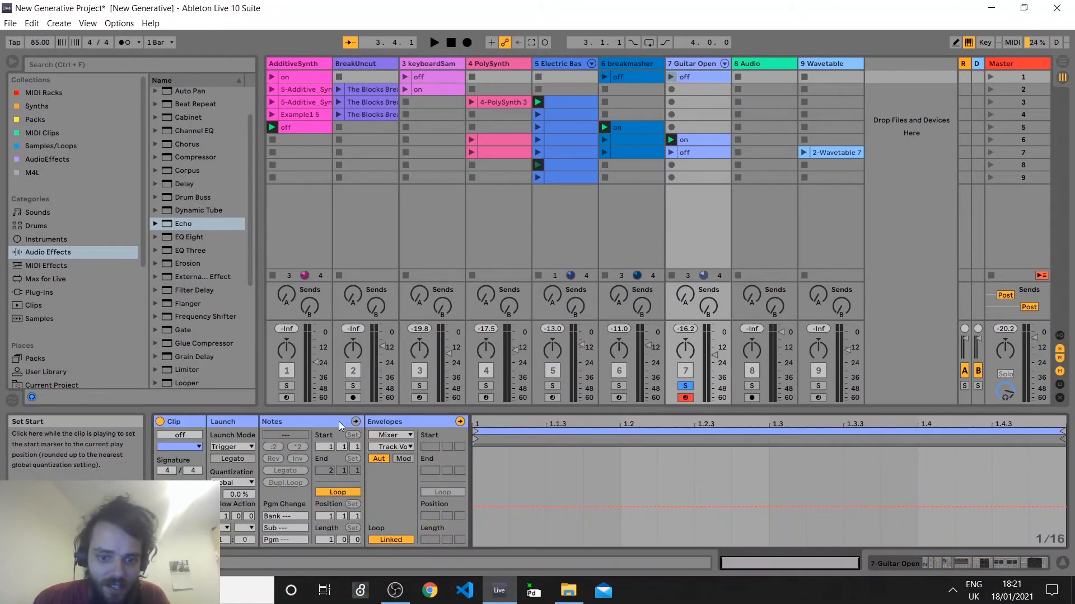
left_click(405, 435)
left_click(396, 268)
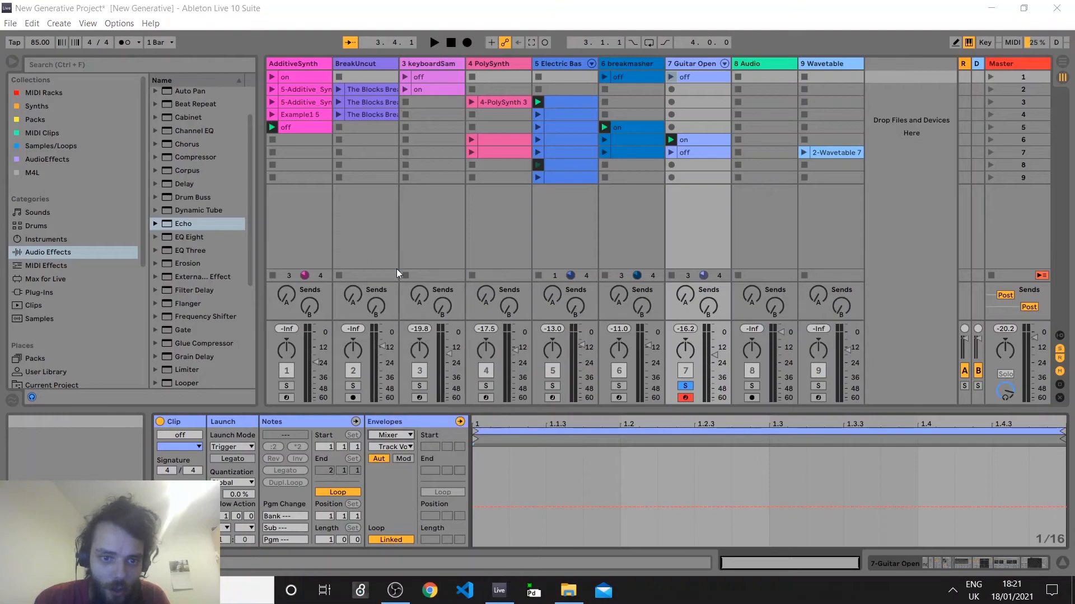
left_click(407, 447)
left_click(396, 479)
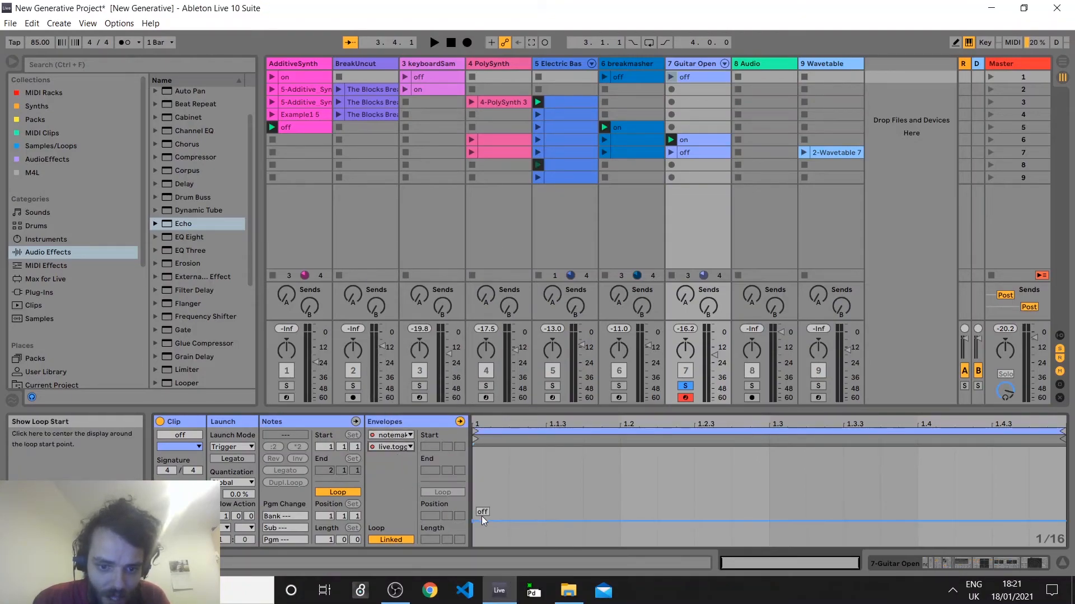
left_click(694, 140)
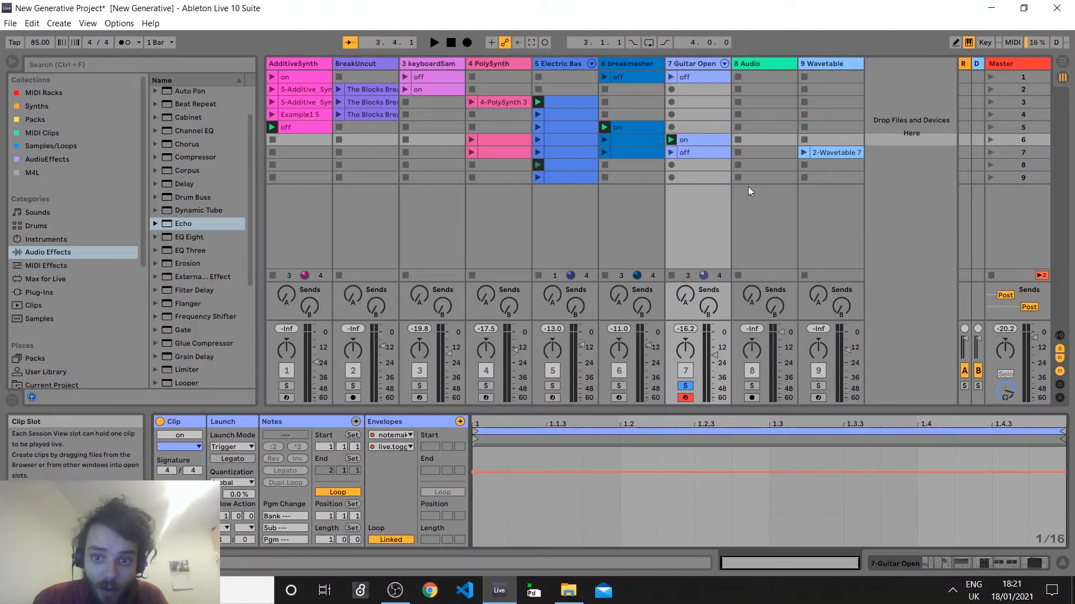
Unsolo the Guitar Open track, launch scene 6 to hear all its tracks together and halt playback
left_click(685, 386)
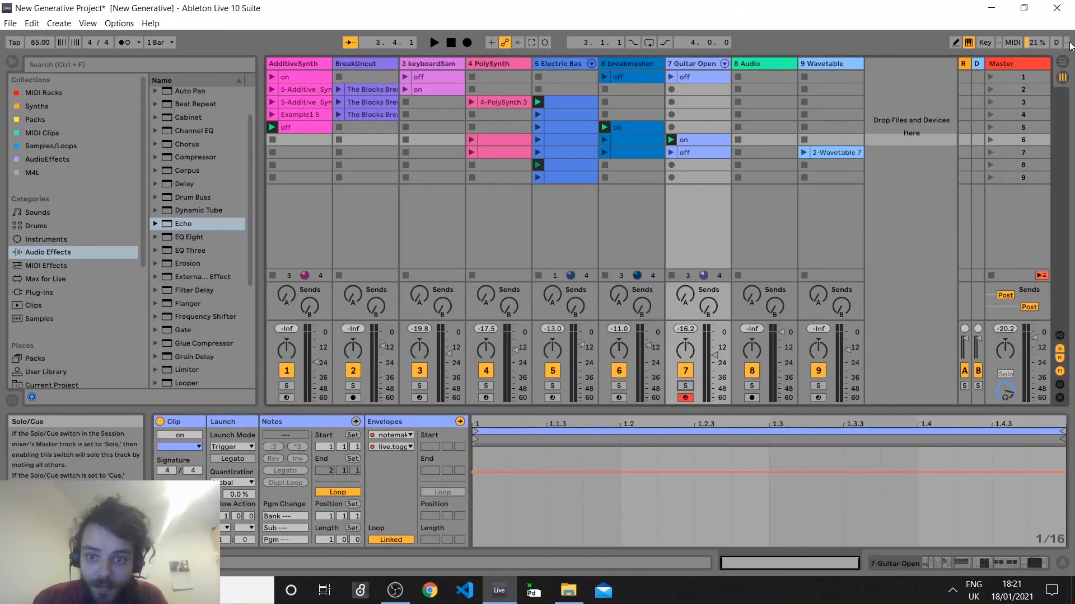
left_click(990, 139)
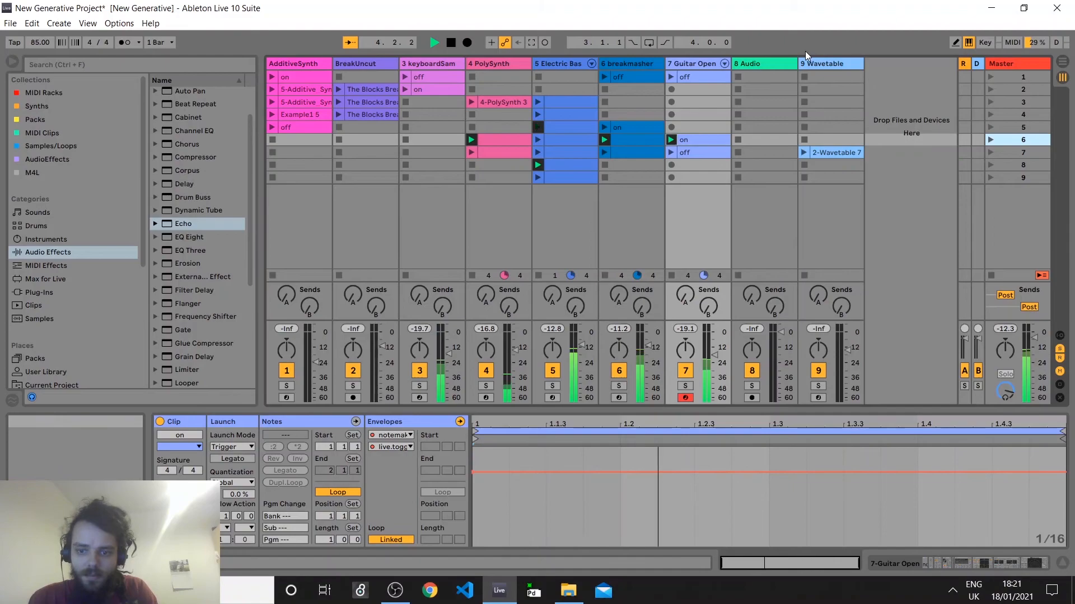
key("space")
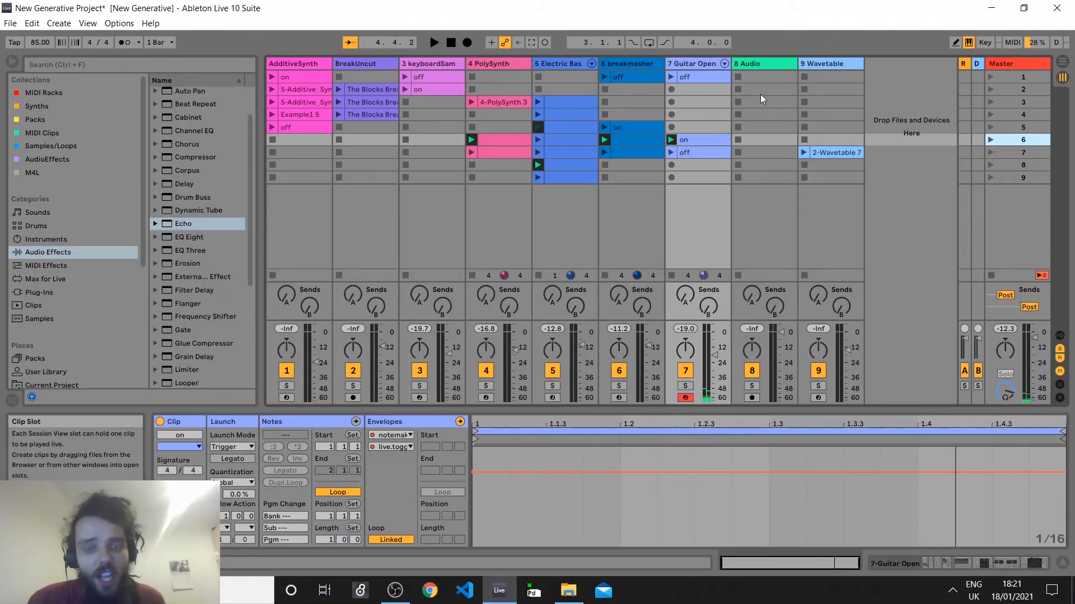
Delete the empty 8 Audio track
left_click(756, 65)
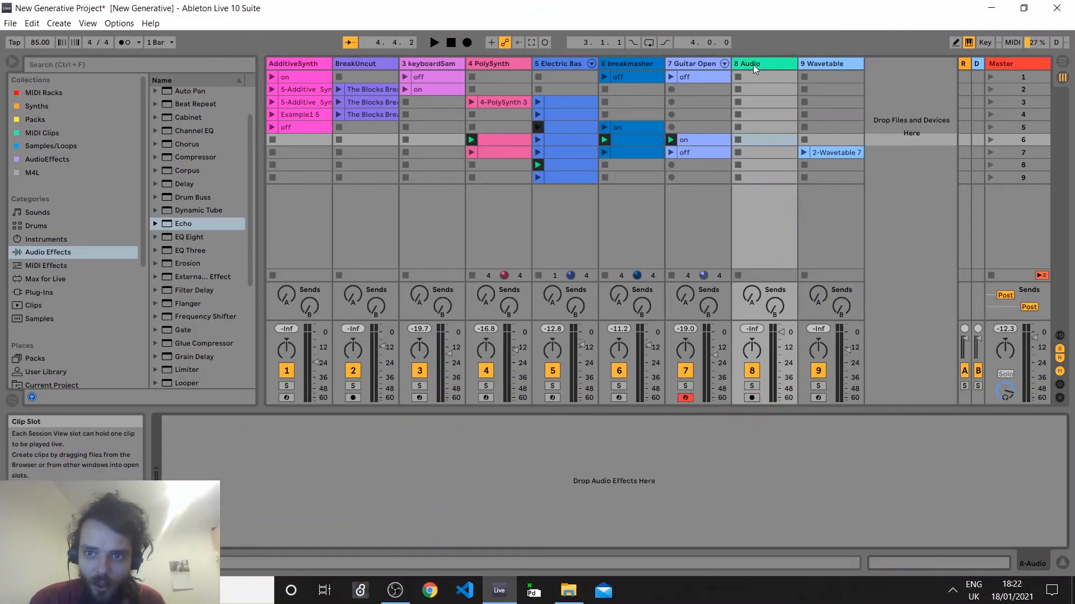
double_click(754, 65)
key("Delete")
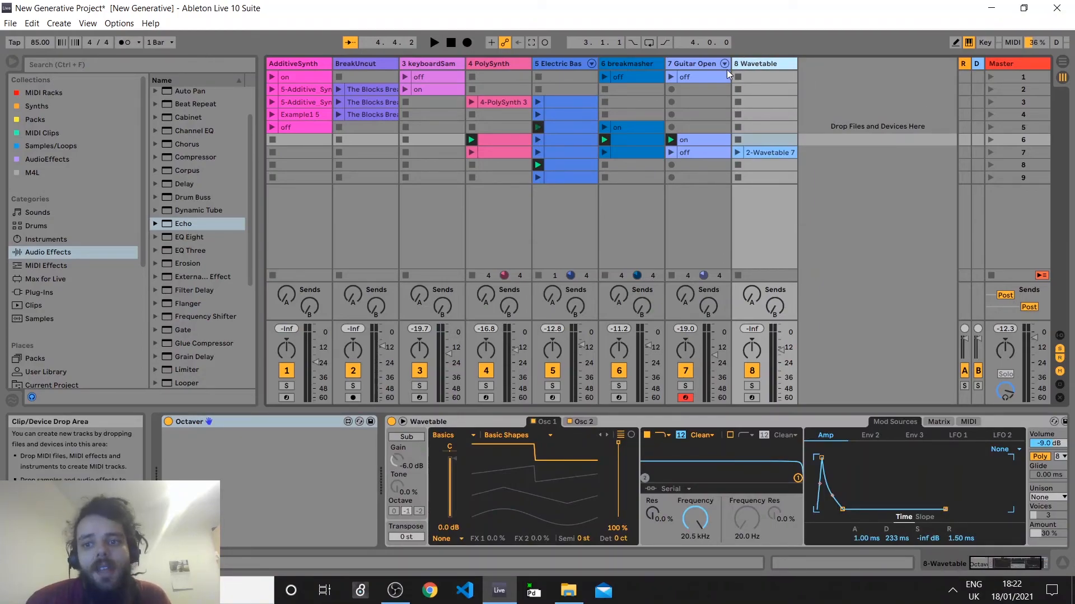
View the 2-Wavetable clip's notes in an enlarged editor and display the Wavetable track's Octaver and Wavetable devices
left_click(301, 64)
left_click(779, 63)
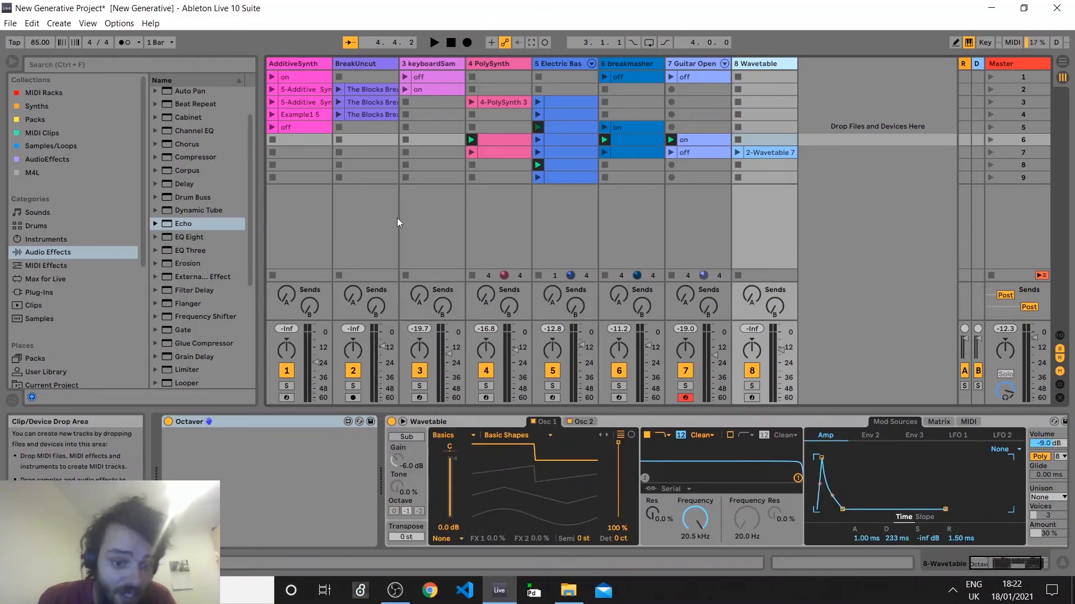
left_click(762, 150)
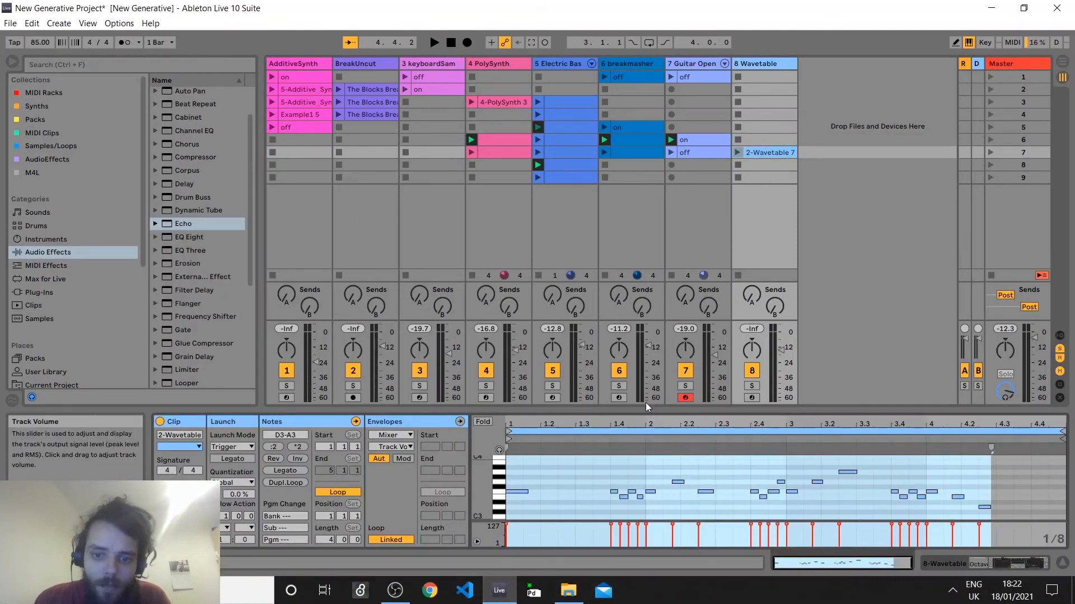
left_click_drag(646, 407, 648, 277)
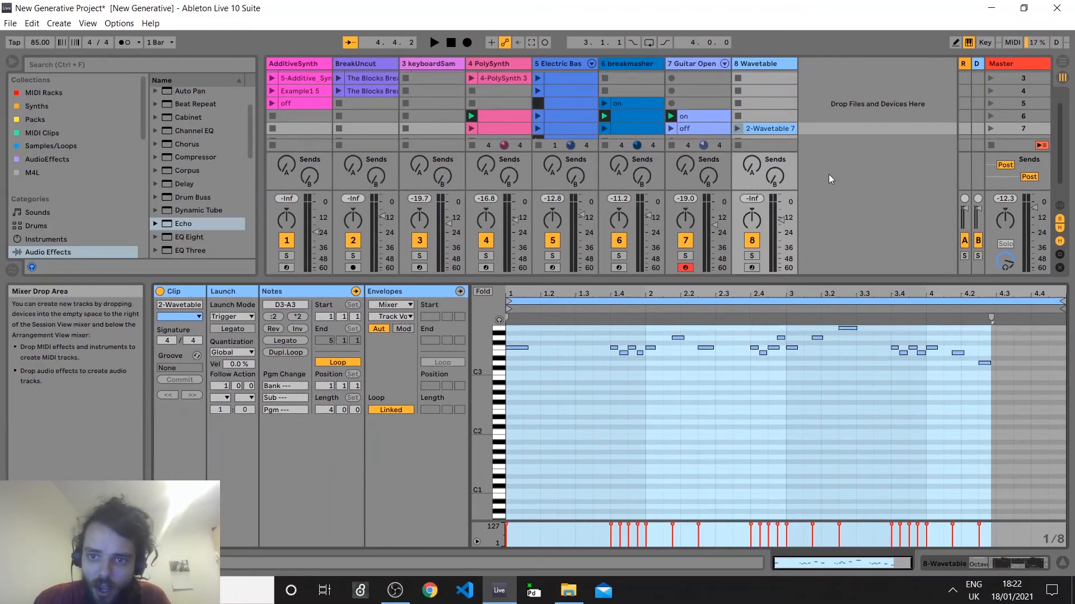
double_click(747, 63)
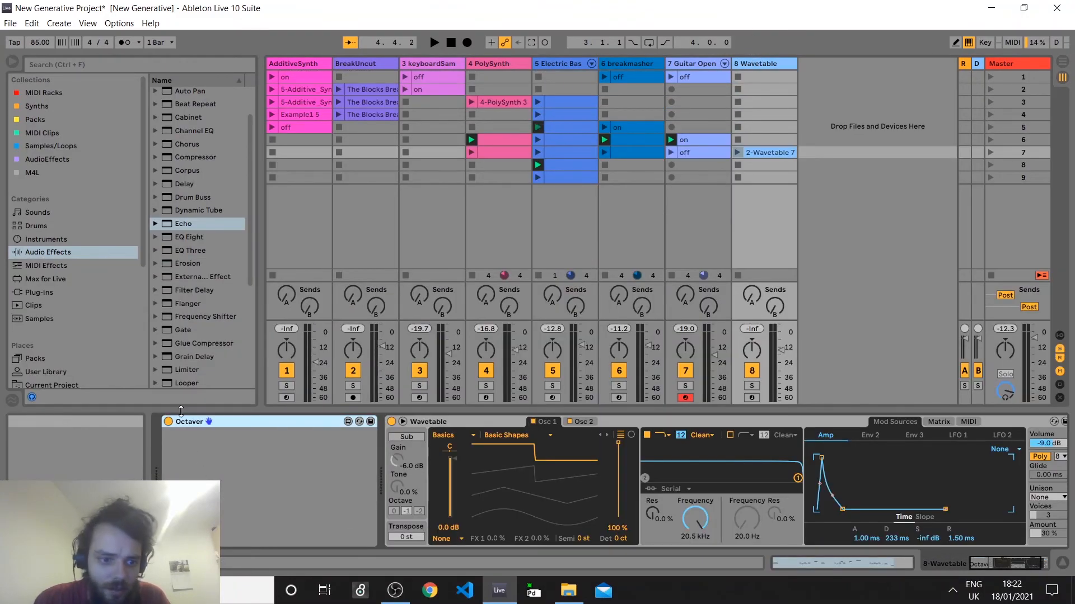
Solo the Wavetable track and compare its 2-Wavetable clip with the Octaver device bypassed and re-enabled
left_click(168, 421)
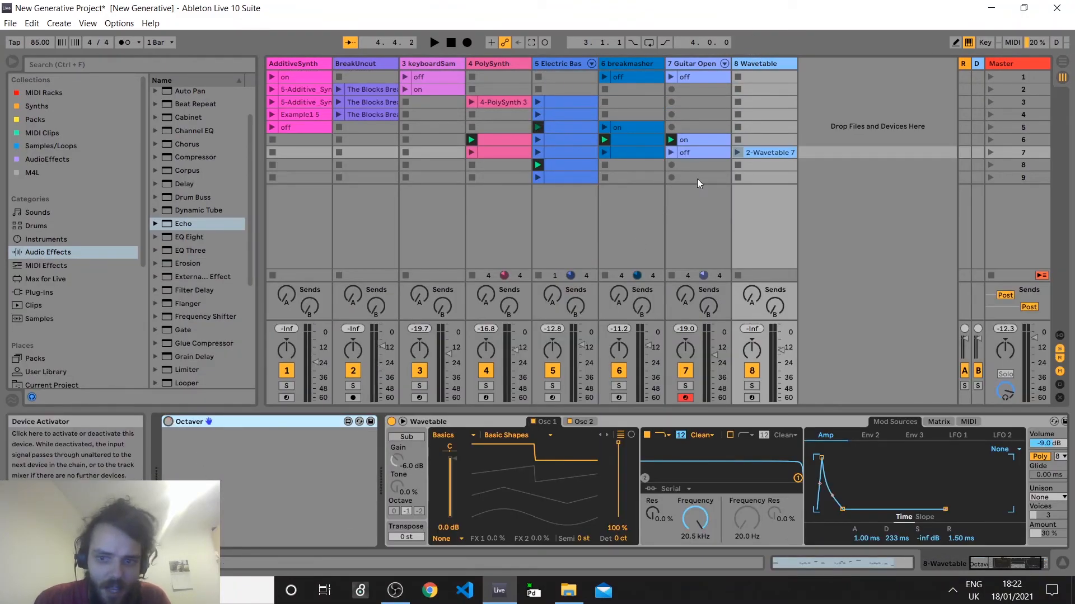
left_click(738, 152)
left_click(751, 386)
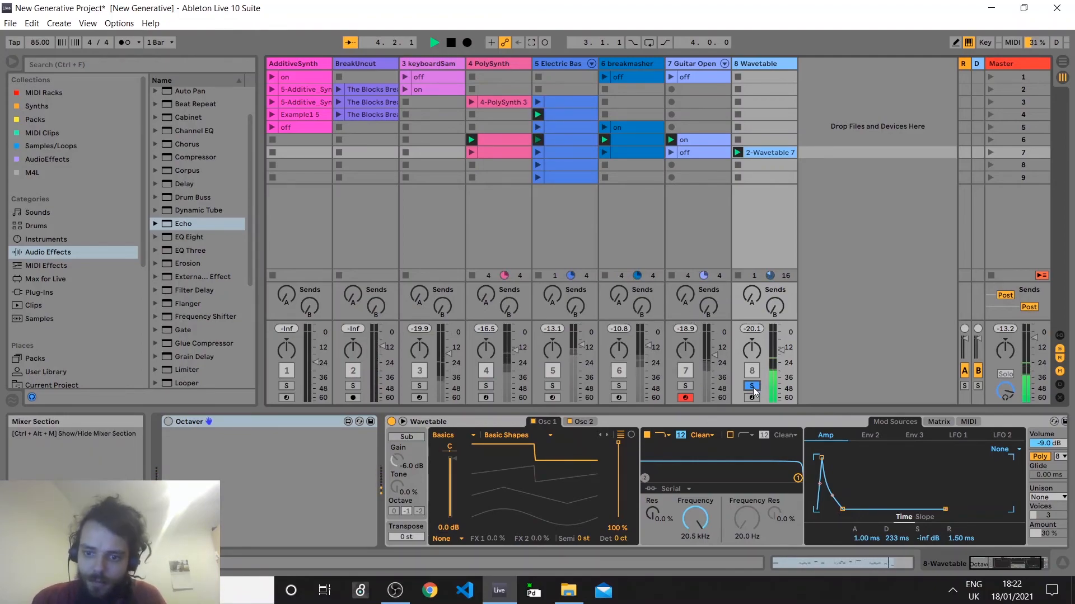
key("space")
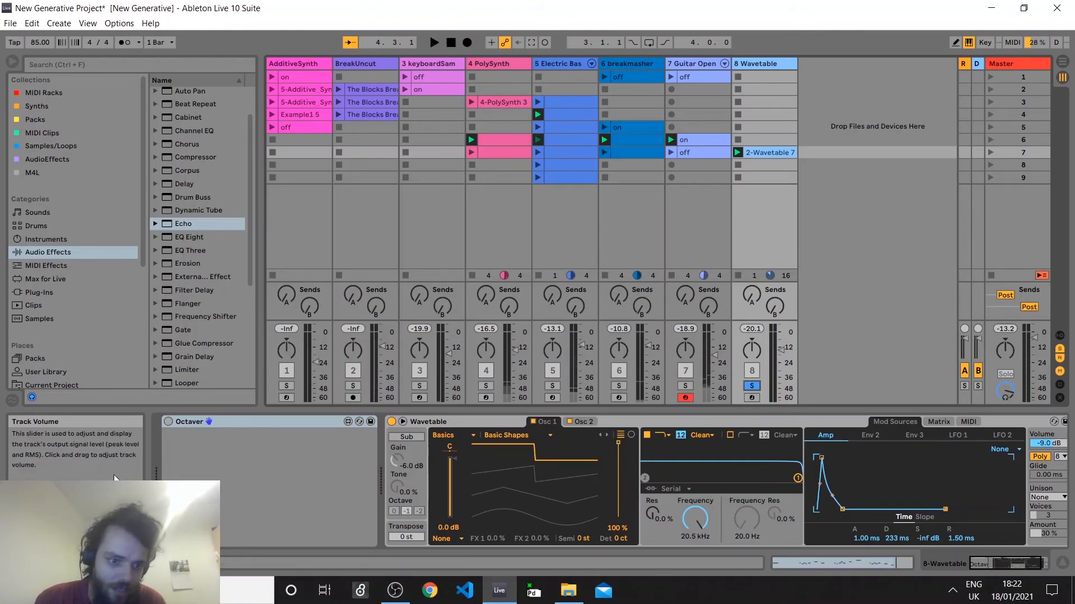
left_click(168, 421)
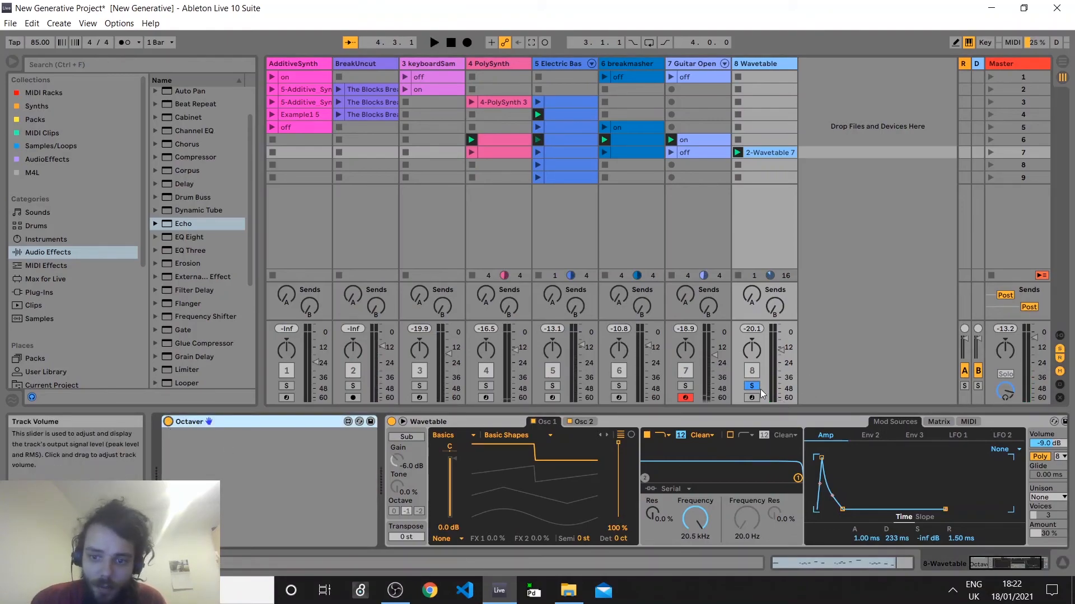
key("space")
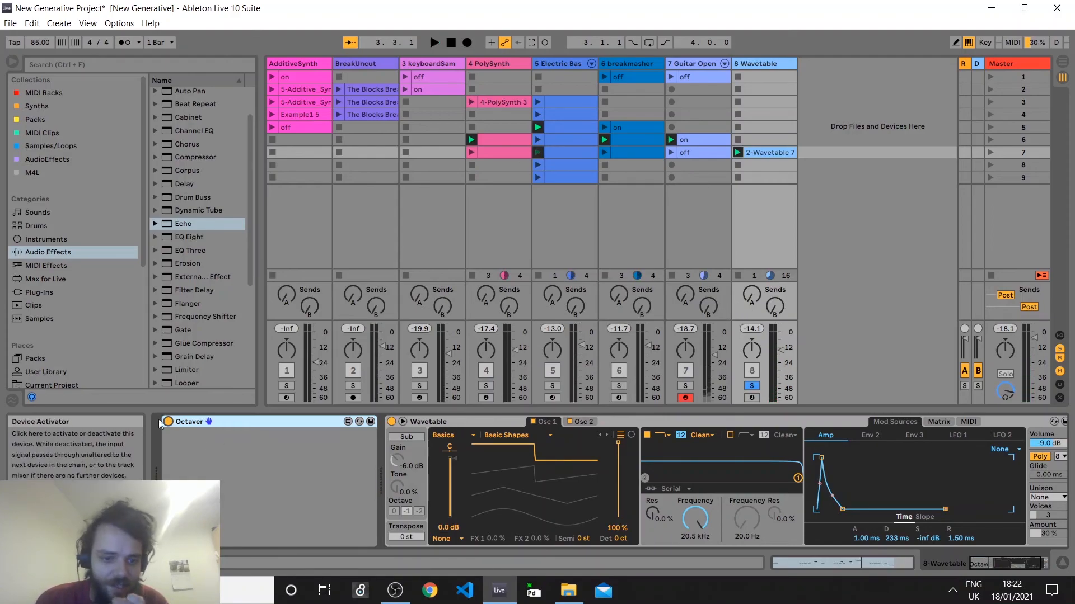
Examine the Octaver patch in the Max editor, from the metro and random objects to notein and noteout, and close it without saving
left_click(346, 426)
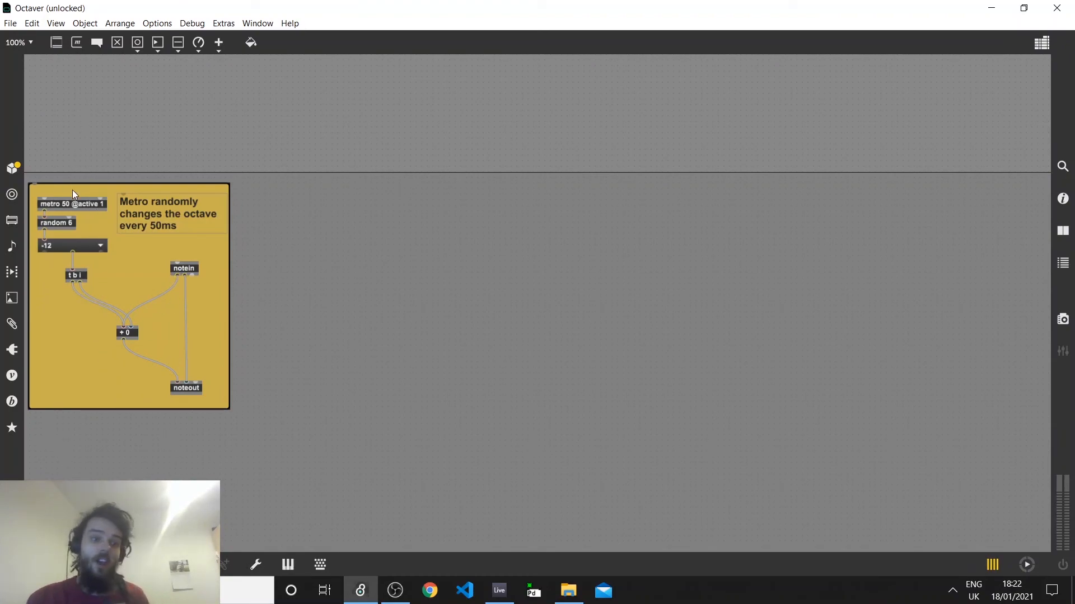
left_click_drag(69, 201, 72, 195)
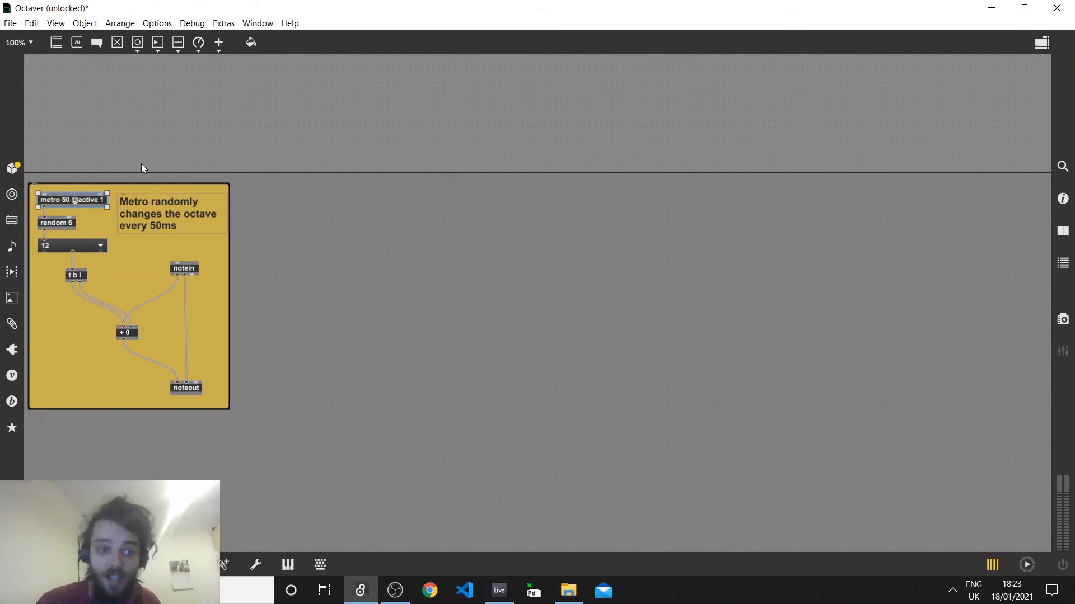
left_click(378, 196)
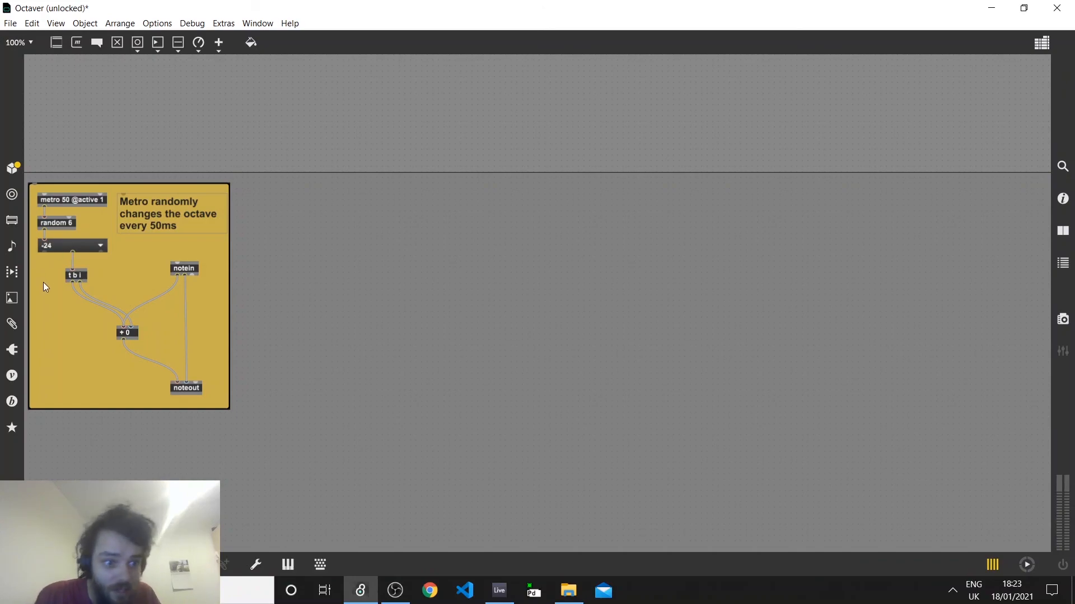
left_click_drag(124, 338, 126, 337)
mouse_move(187, 269)
left_mouse_down()
mouse_move(166, 270)
mouse_move(169, 260)
left_mouse_up()
left_click_drag(158, 276, 190, 269)
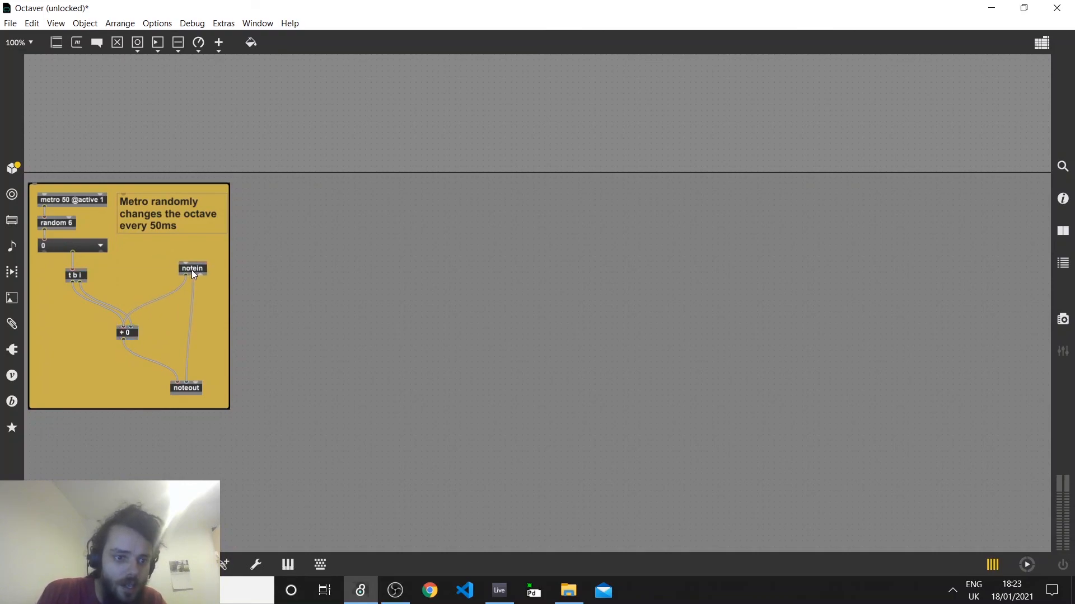
mouse_move(190, 392)
left_mouse_down()
mouse_move(194, 407)
mouse_move(187, 392)
left_mouse_up()
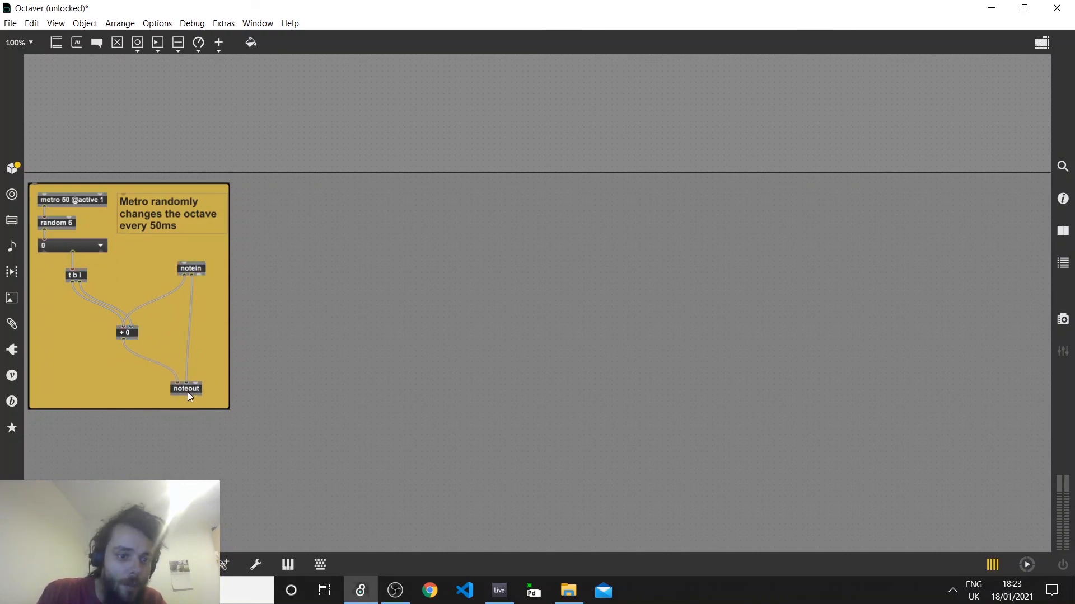
left_click(1056, 8)
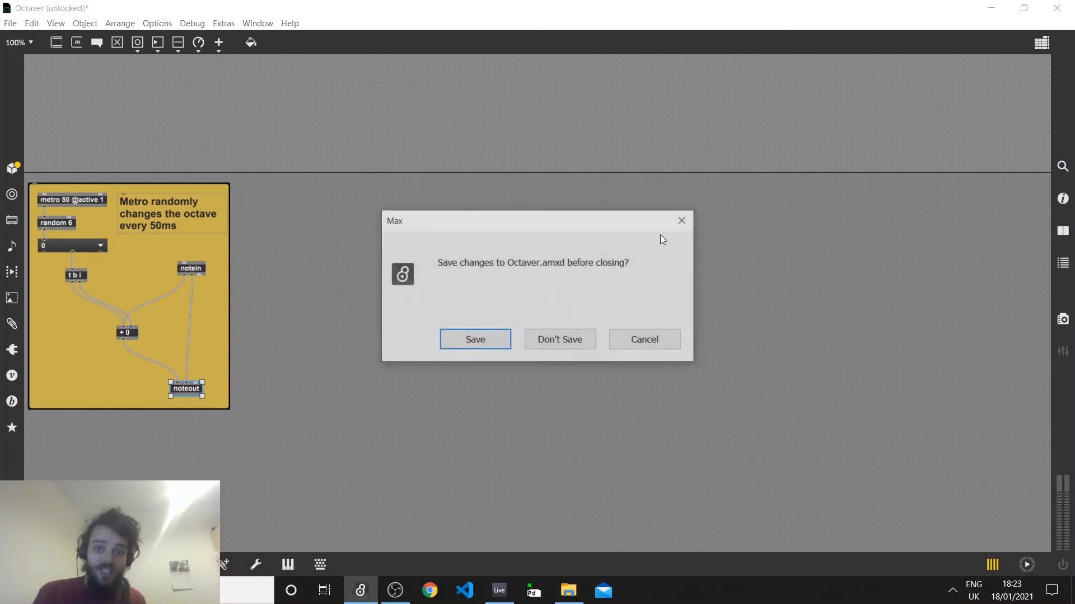
left_click(552, 338)
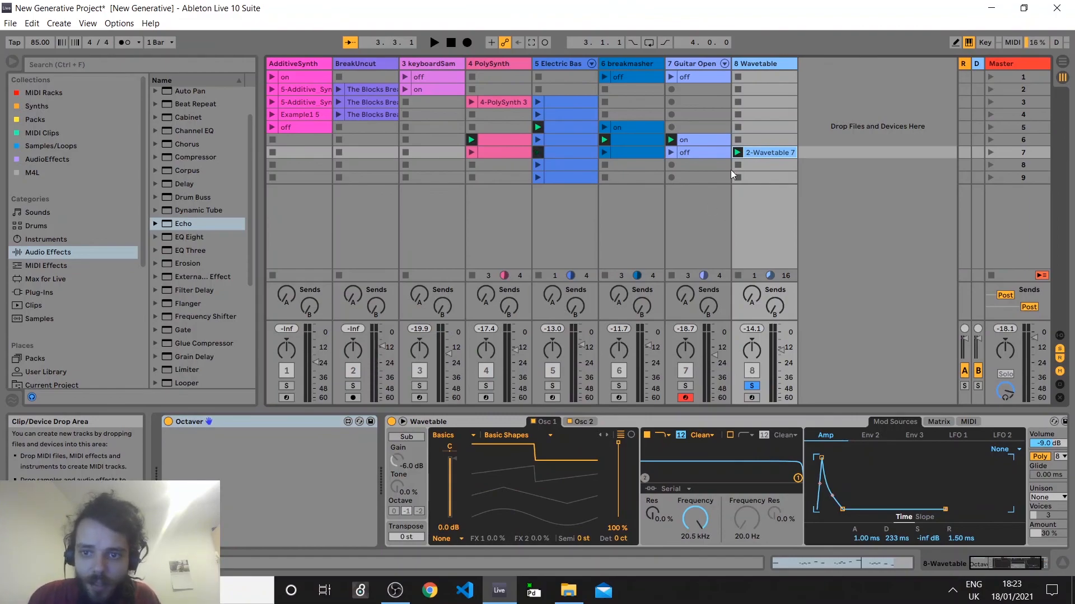
Replay the soloed Wavetable track briefly, unsolo it and launch scene 7 to hear all its tracks together, halting playback at the end
key("space")
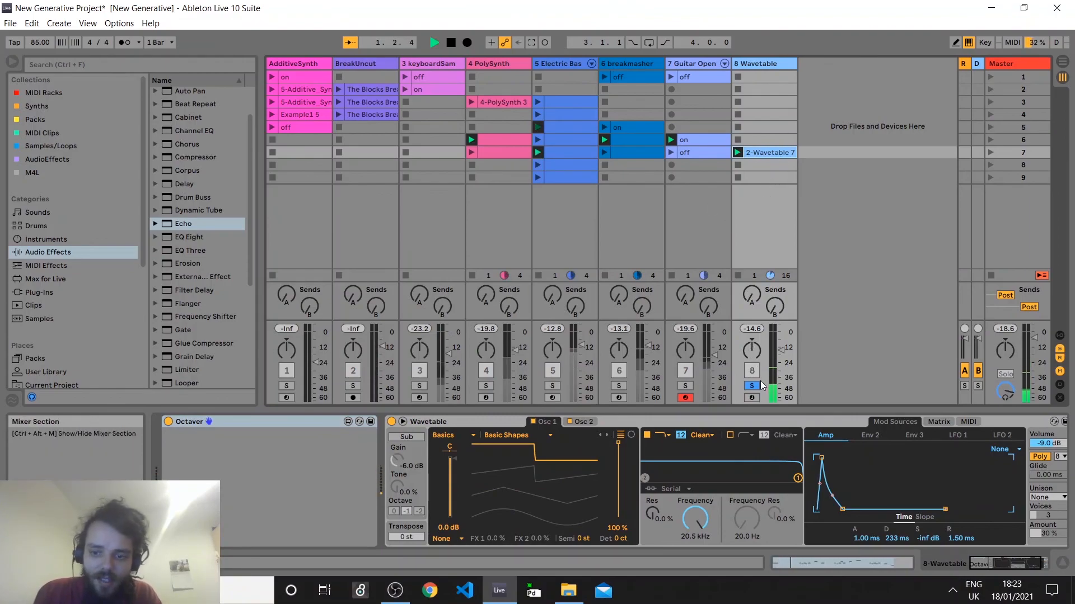
key("space")
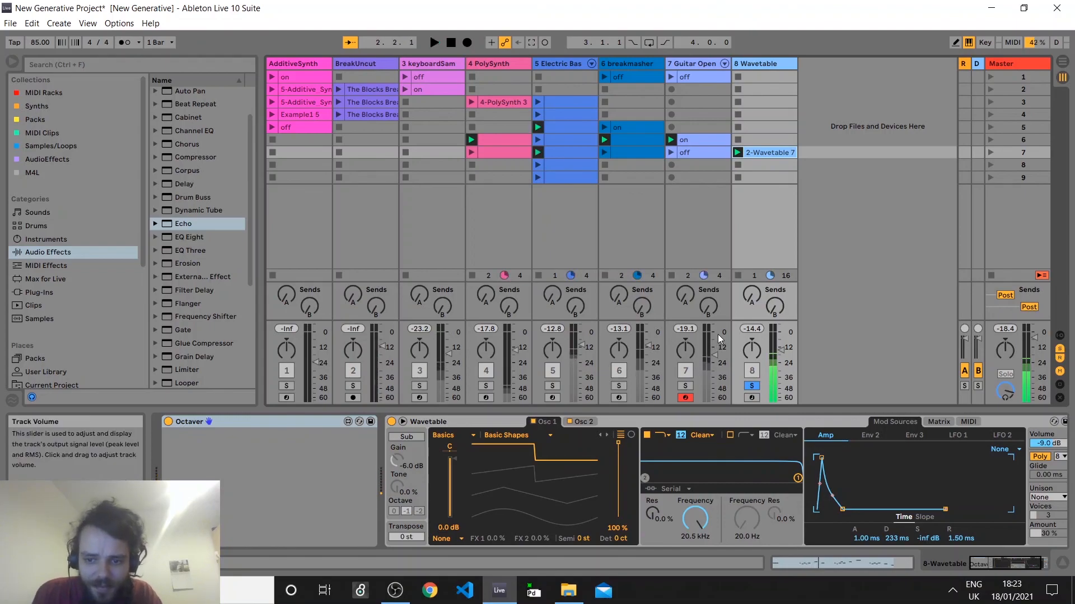
left_click(751, 386)
left_click(989, 152)
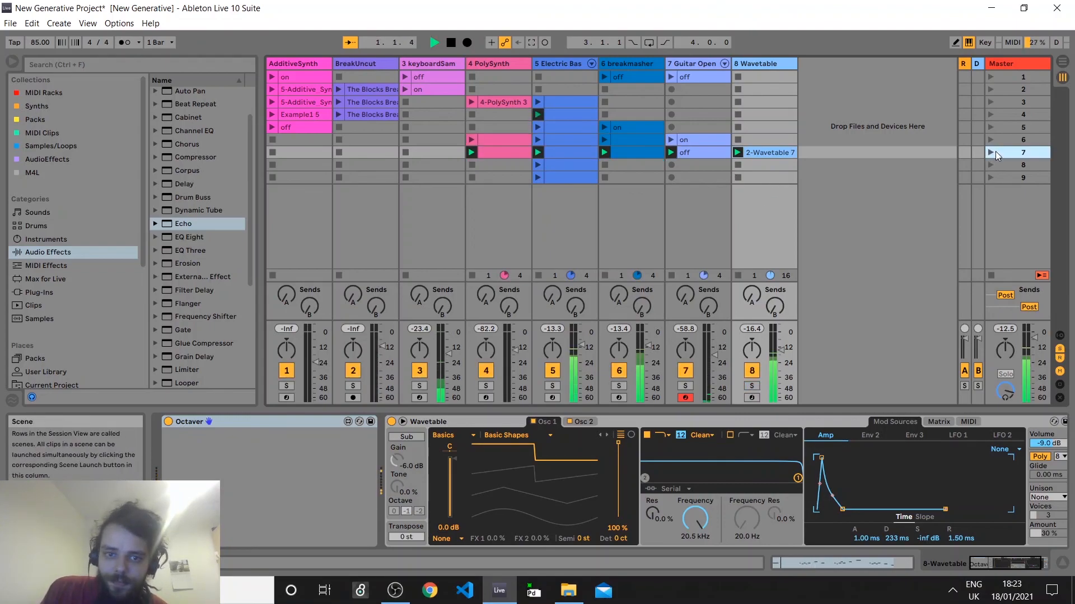
key("space")
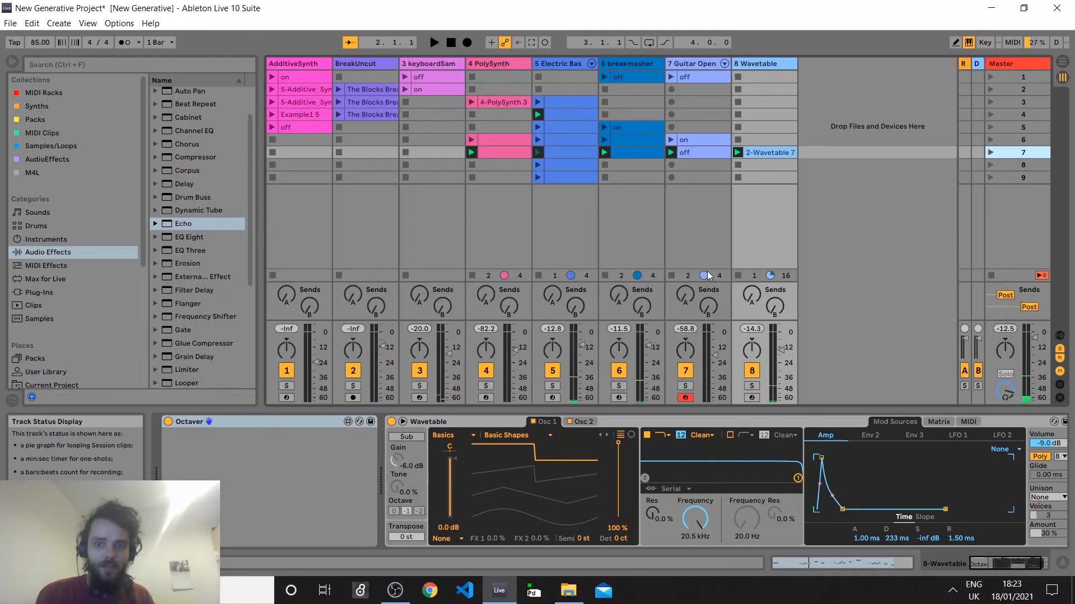